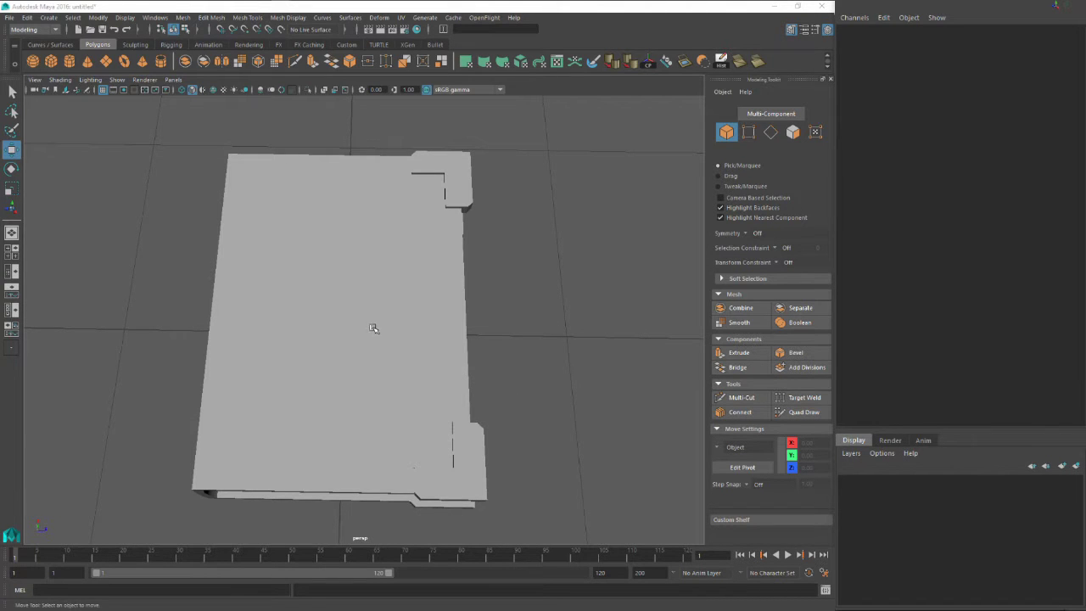
- Select the book model and switch to the top view, framed on the book
{"action": "left_click", "coordinate": [353, 292]}
{"action": "left_click_drag", "start_coordinate": [428, 338], "coordinate": [392, 326]}
{"action": "key", "text": "space"}
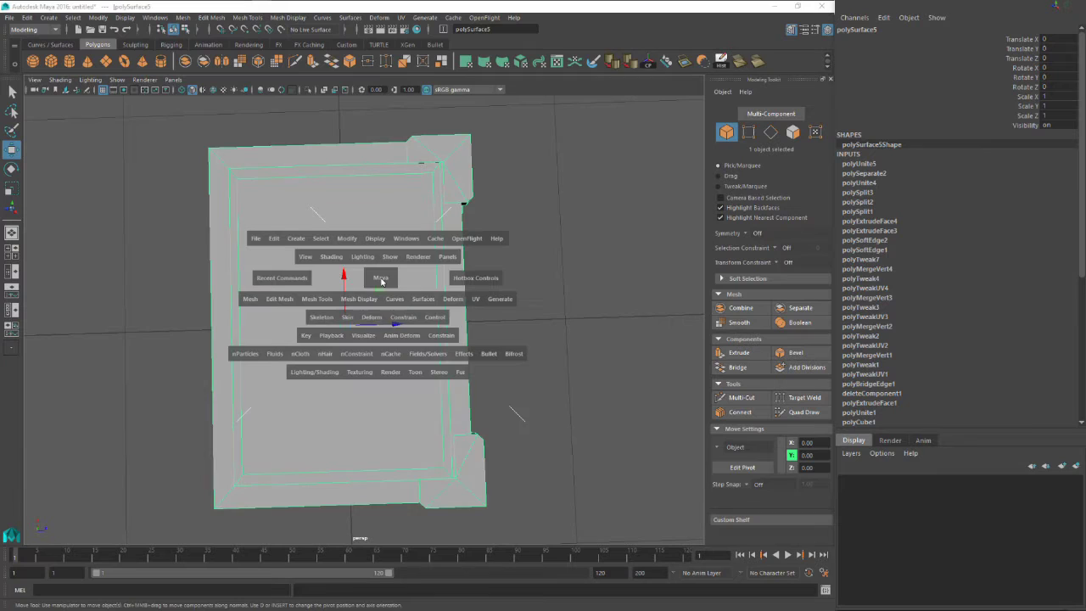
{"action": "left_click", "coordinate": [381, 282]}
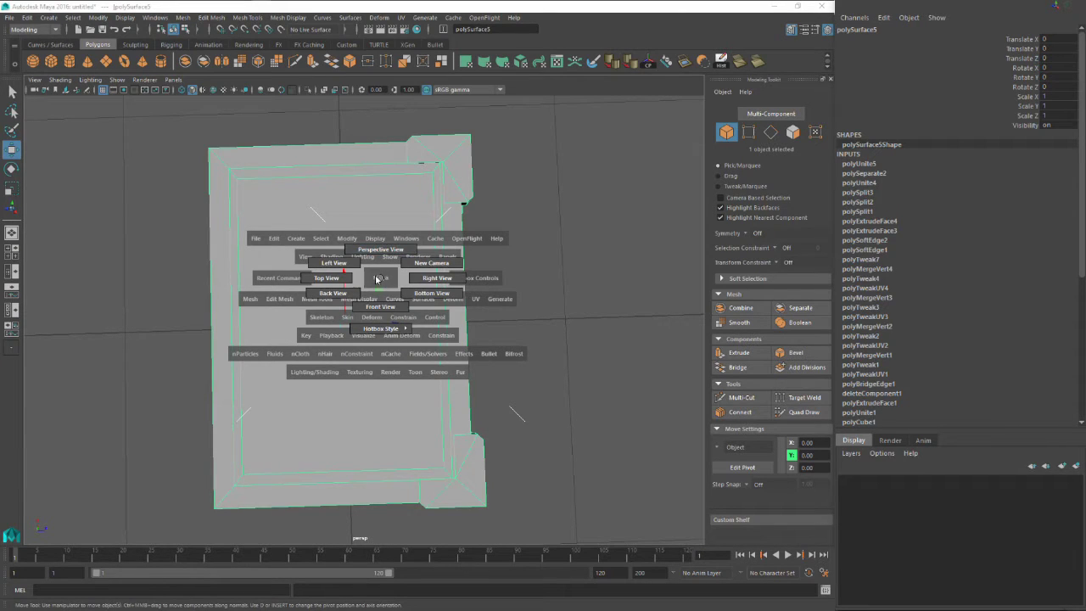
{"action": "left_click_drag", "start_coordinate": [375, 282], "coordinate": [352, 283]}
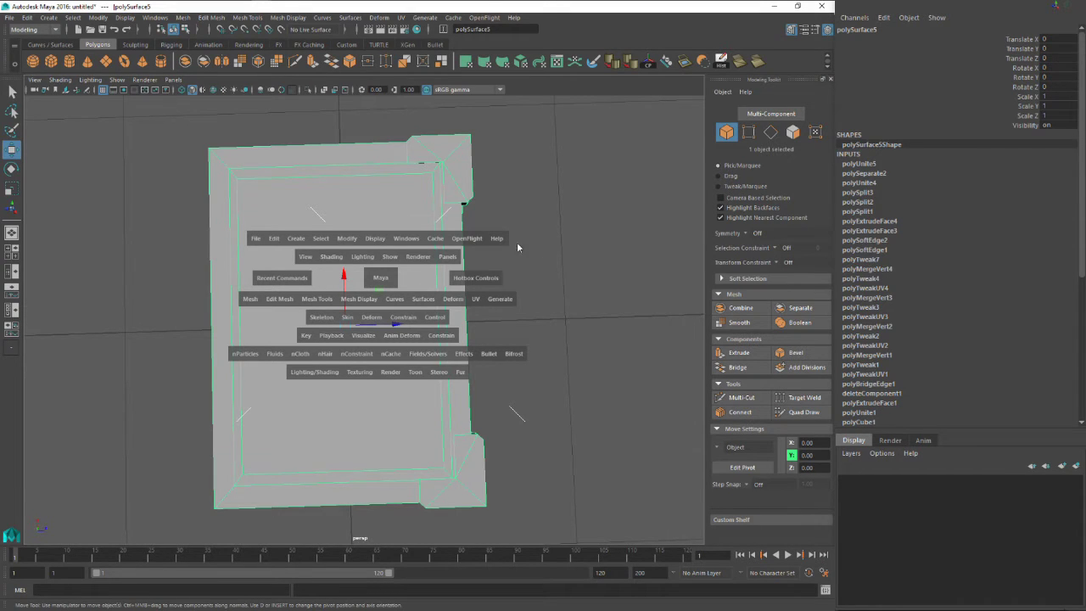
{"action": "left_click", "coordinate": [473, 224]}
{"action": "left_click_drag", "start_coordinate": [473, 224], "coordinate": [464, 241]}
{"action": "left_click", "coordinate": [371, 322]}
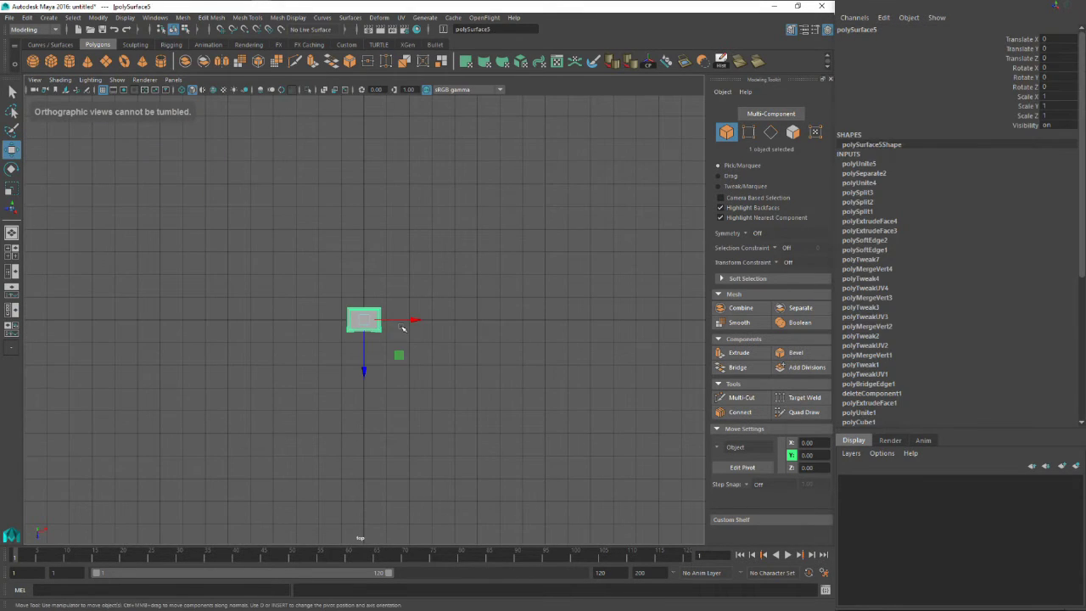
{"action": "scroll", "coordinate": [409, 330], "scroll_direction": "up", "scroll_amount": 8}
{"action": "scroll", "coordinate": [409, 329], "scroll_direction": "up", "scroll_amount": 2}
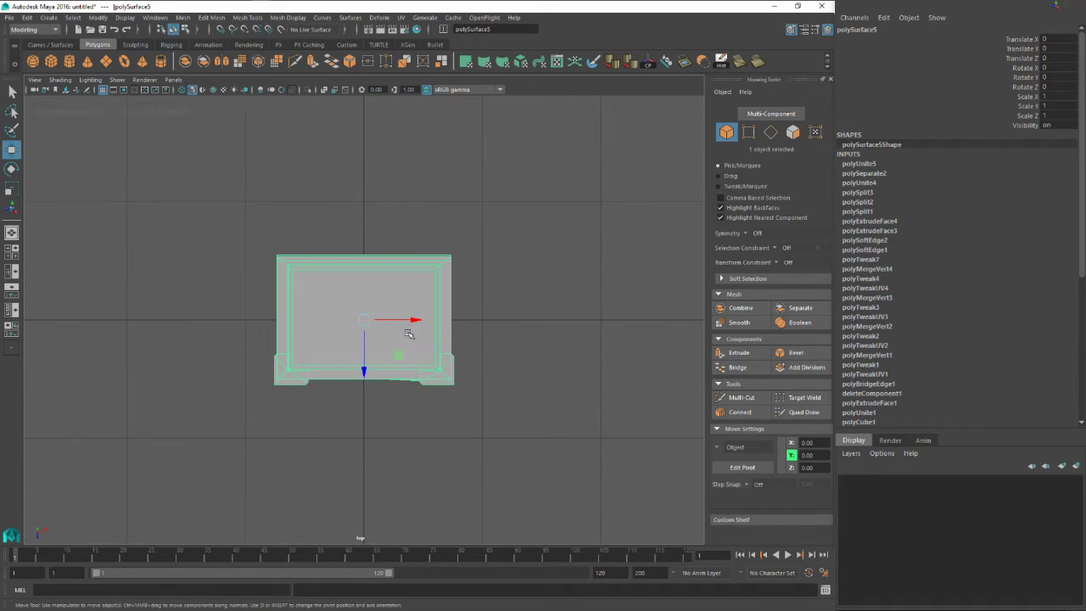
- Rotate the book 90° about Y and place a duplicate beside it at X 1.389, turned edge-on with Rotate X at 90
{"action": "key", "text": "e"}
{"action": "left_click_drag", "start_coordinate": [384, 368], "coordinate": [578, 321]}
{"action": "key", "text": "w"}
{"action": "key", "text": "ctrl+d"}
{"action": "key", "text": "e"}
{"action": "left_click_drag", "start_coordinate": [497, 318], "coordinate": [568, 324]}
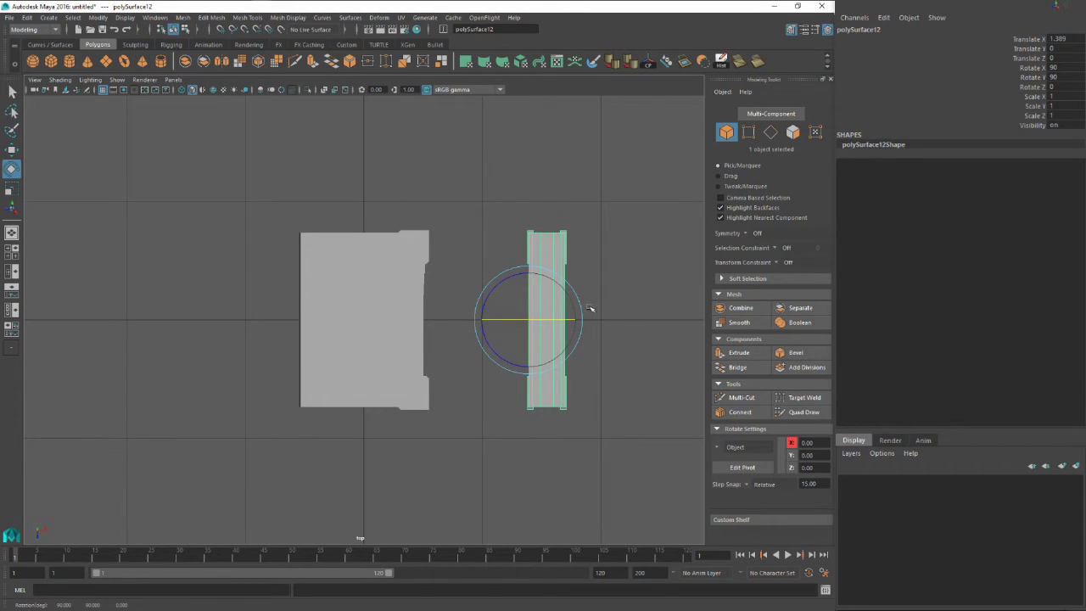
- Duplicate the edge-on book, set the copy's Rotate X to -90, and place it between the other two at X 1.195
{"action": "left_click", "coordinate": [614, 281]}
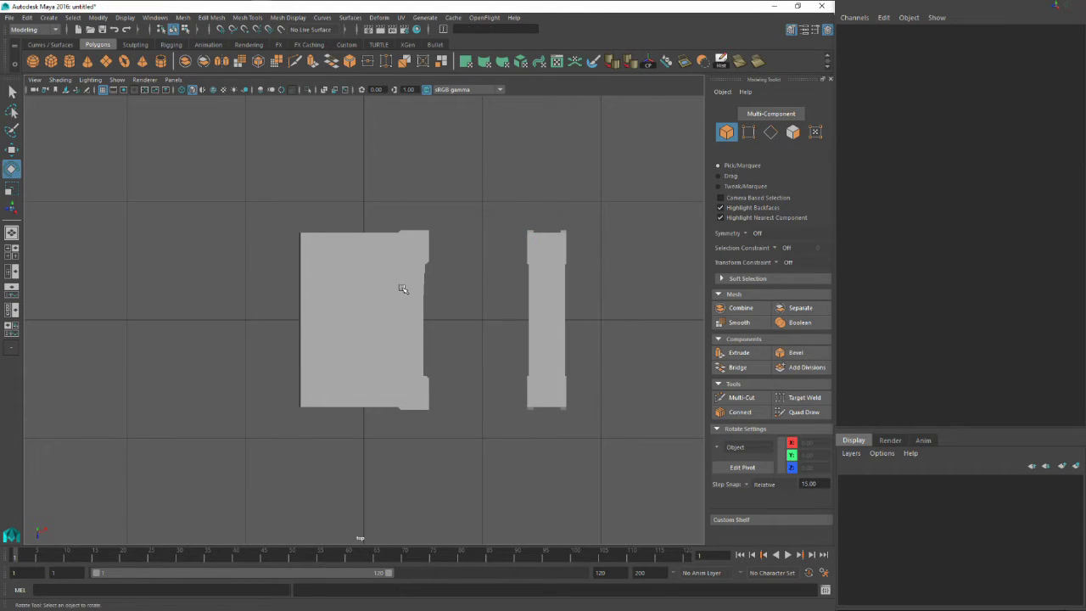
{"action": "left_click", "coordinate": [541, 286]}
{"action": "left_click_drag", "start_coordinate": [548, 318], "coordinate": [453, 321]}
{"action": "key", "text": "w"}
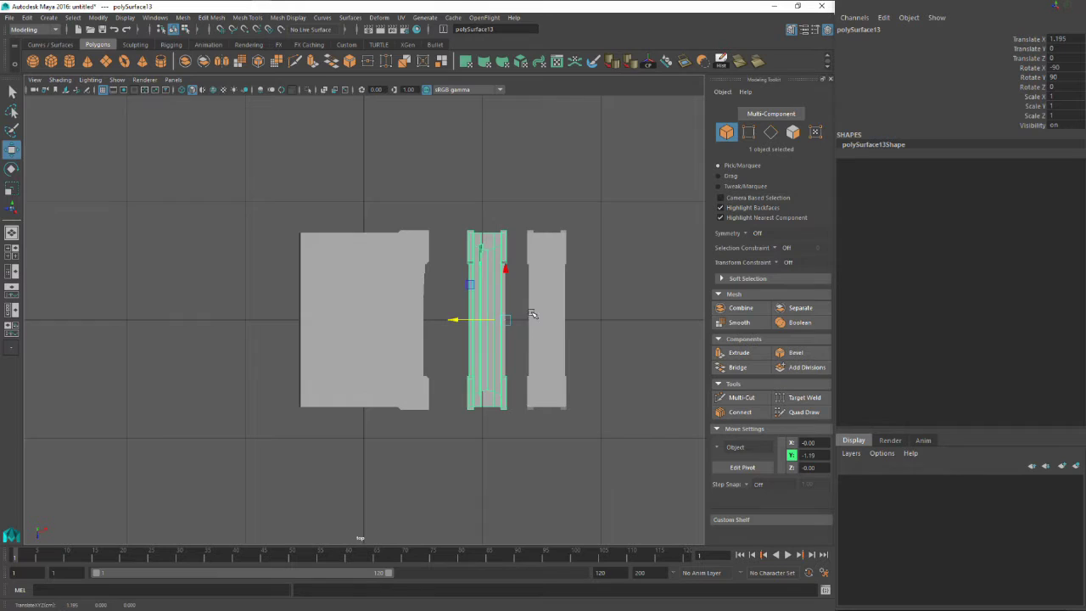
- Display wireframe over shading on the three book views and frame them together in the viewport
{"action": "left_click", "coordinate": [554, 302]}
{"action": "left_click", "coordinate": [494, 308], "text": "shift"}
{"action": "left_click", "coordinate": [404, 306], "text": "shift"}
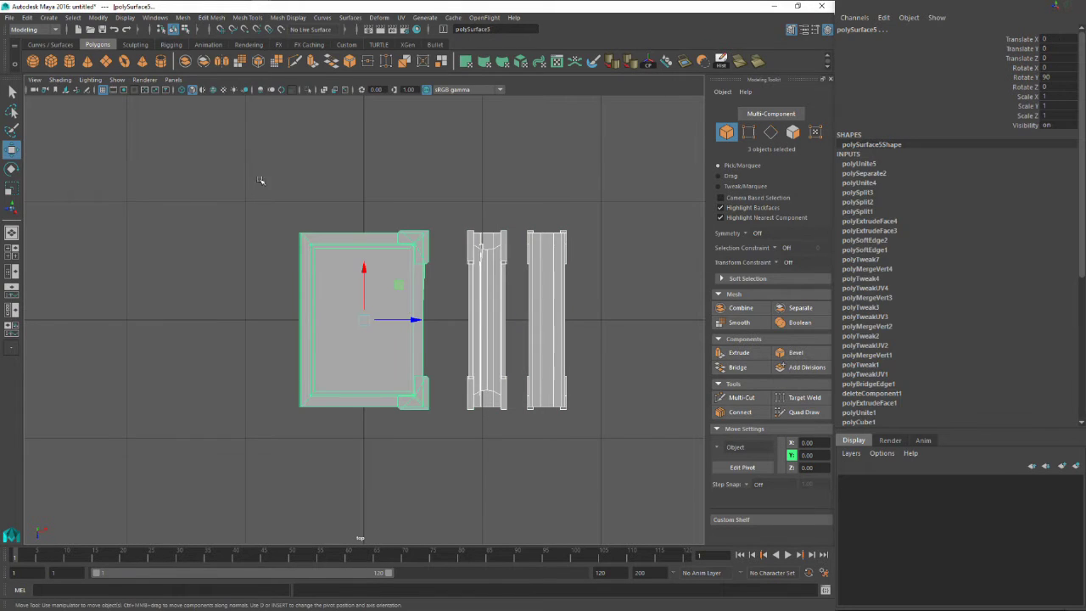
{"action": "left_click", "coordinate": [309, 178]}
{"action": "scroll", "coordinate": [398, 294], "scroll_direction": "up", "scroll_amount": 5}
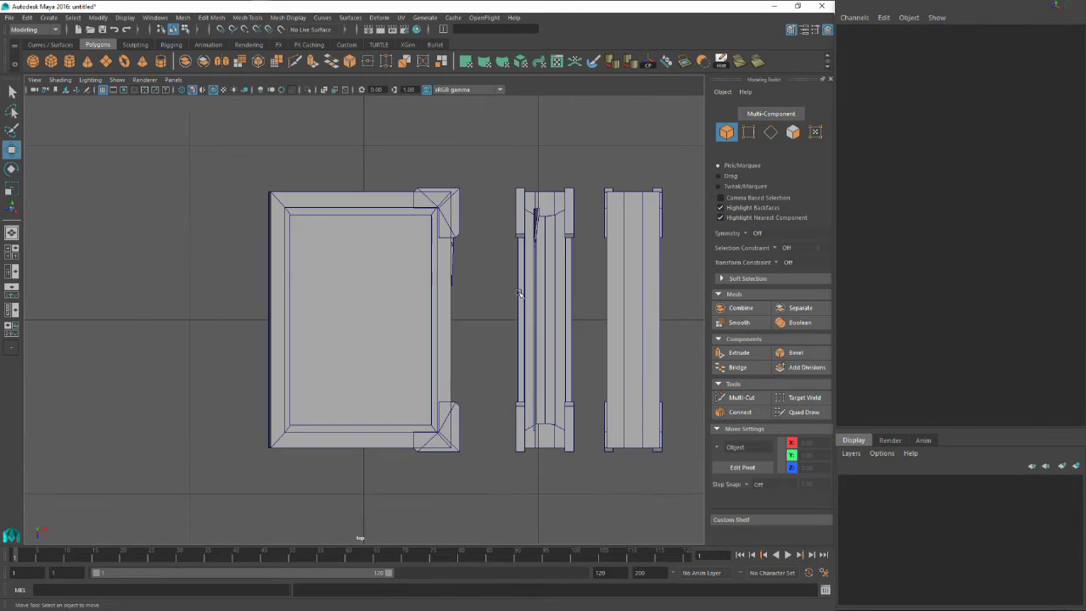
{"action": "left_click_drag", "start_coordinate": [383, 295], "coordinate": [473, 280]}
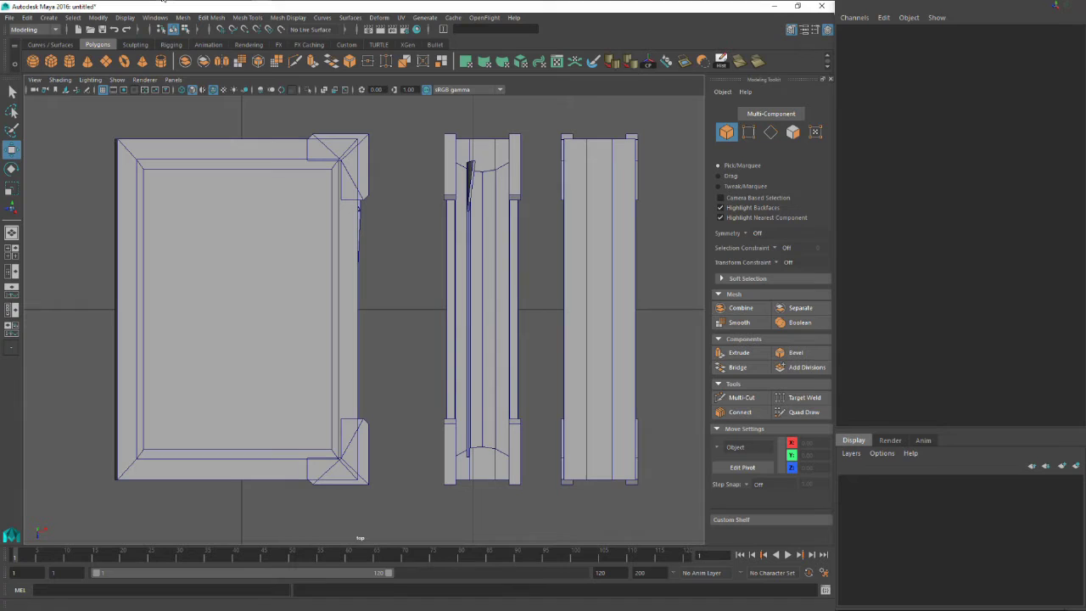
- Capture a rectangular snip around the three book views with the Snipping Tool and copy it
{"action": "left_click", "coordinate": [162, 0]}
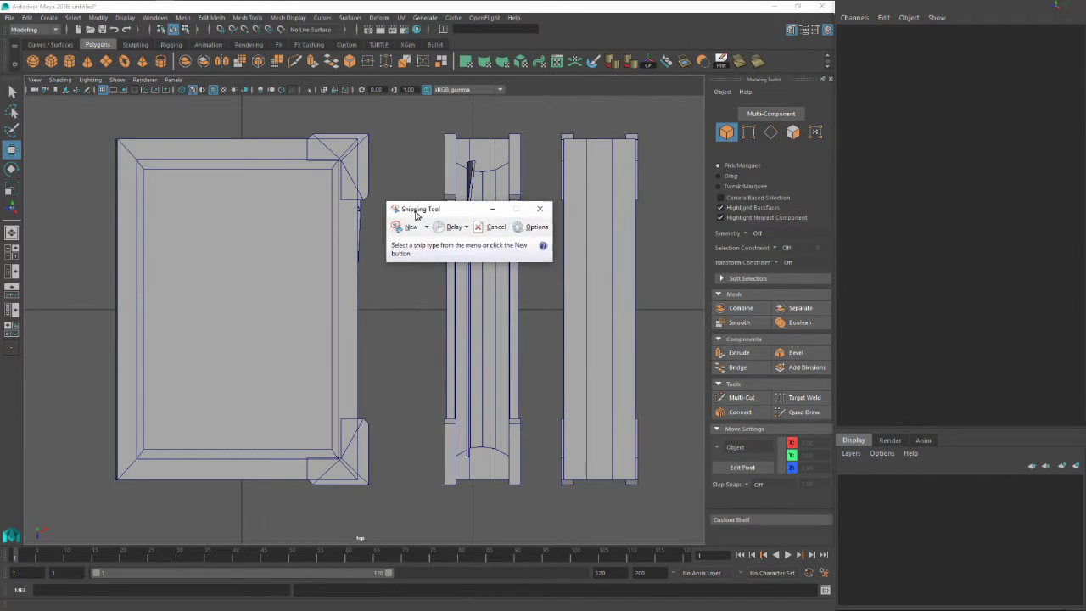
{"action": "left_click_drag", "start_coordinate": [407, 210], "coordinate": [351, 66]}
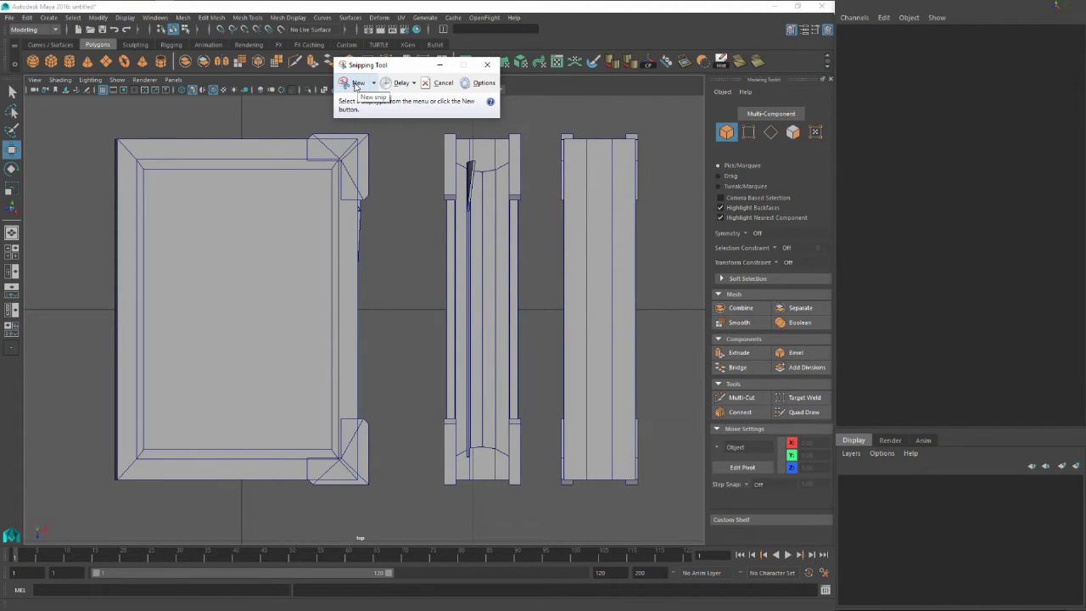
{"action": "left_click", "coordinate": [355, 84]}
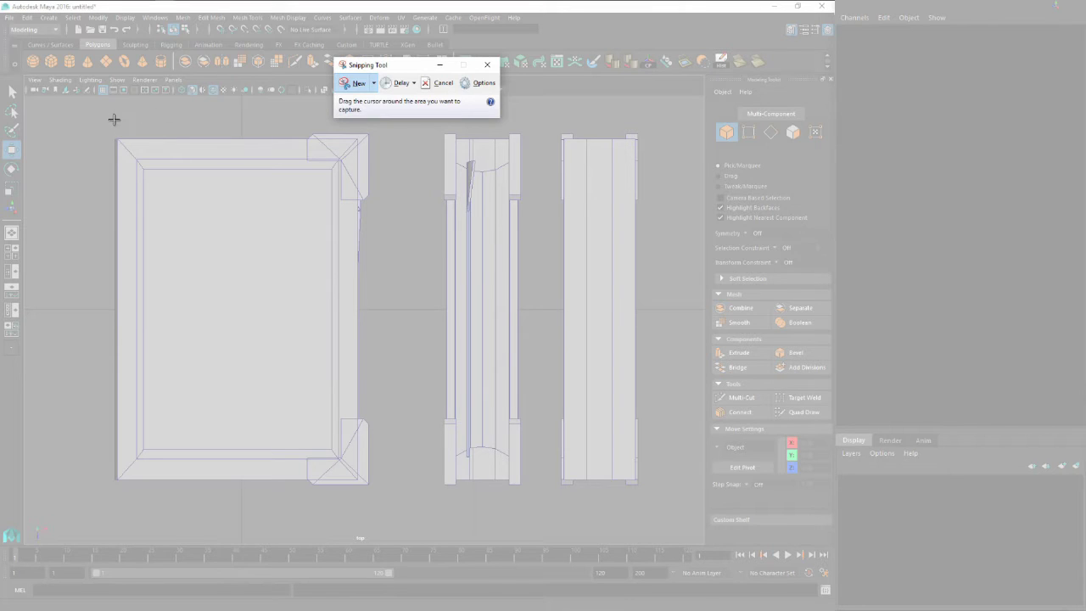
{"action": "left_click_drag", "start_coordinate": [90, 113], "coordinate": [675, 530]}
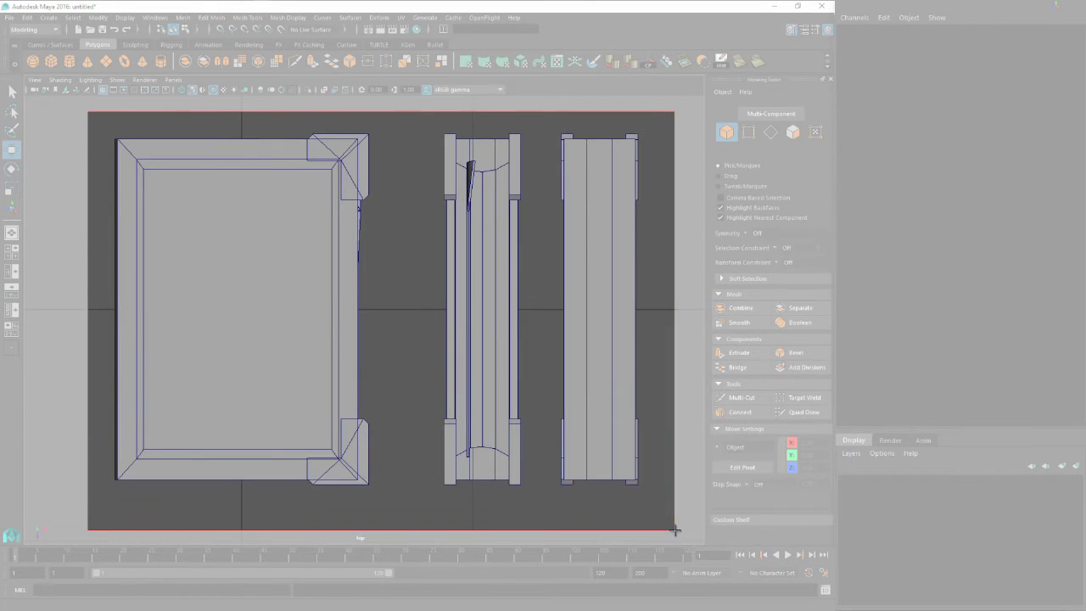
{"action": "right_click", "coordinate": [375, 261]}
{"action": "left_click", "coordinate": [351, 281]}
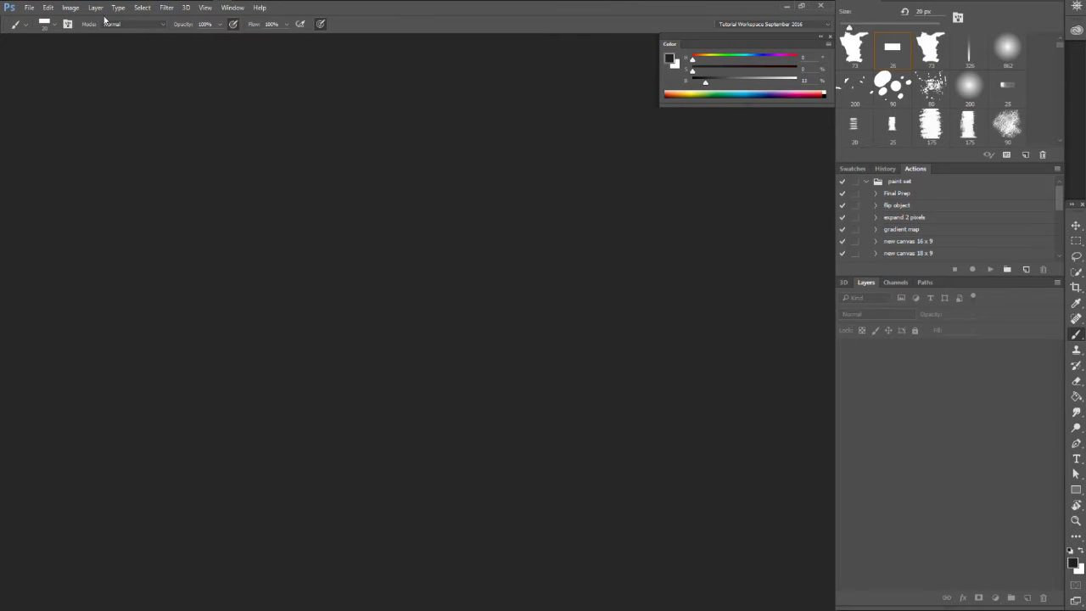
- Switch to Photoshop and create a new document 2048 by 2048 pixels
{"action": "left_click", "coordinate": [28, 8]}
{"action": "left_click", "coordinate": [38, 24]}
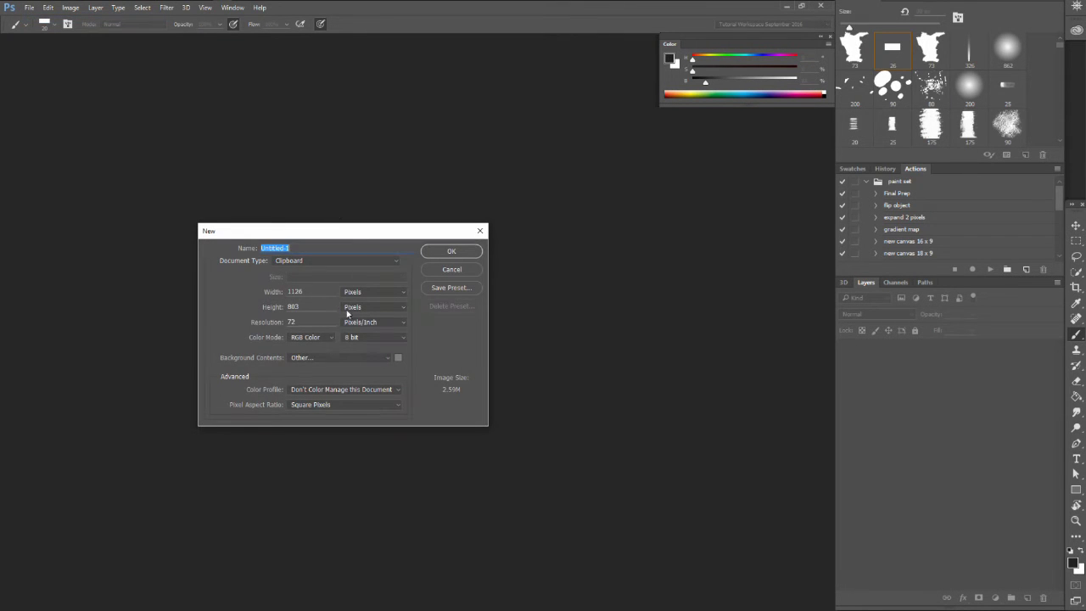
{"action": "double_click", "coordinate": [297, 292]}
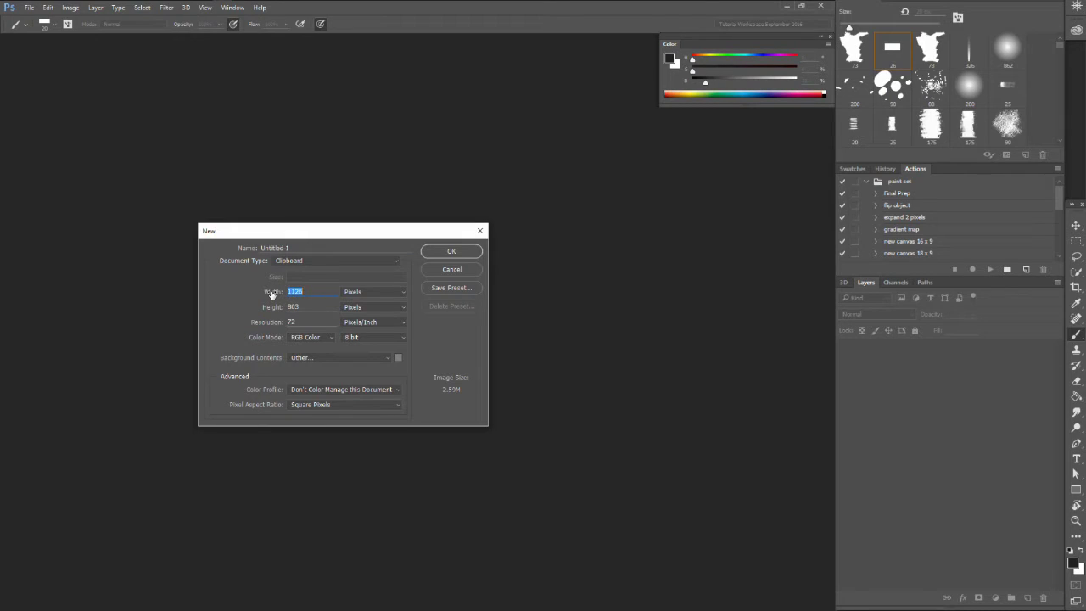
{"action": "type", "text": "20"}
{"action": "type", "text": "2048"}
{"action": "key", "text": "Return"}
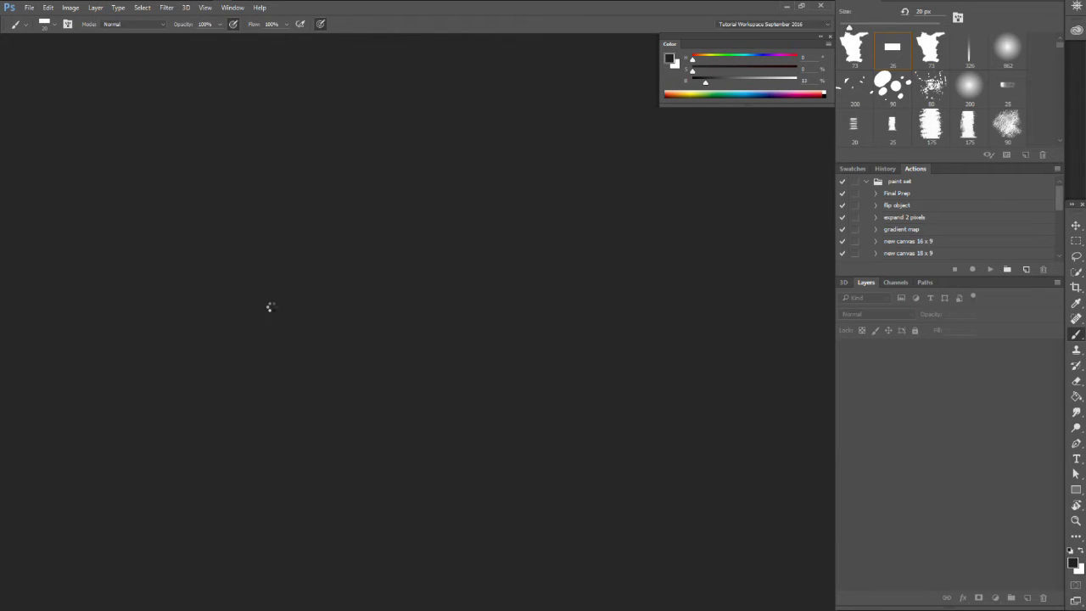
- Paste the copied snip and scale it to about 193%, with the book views in the upper part of the canvas
{"action": "key", "text": "ctrl+v"}
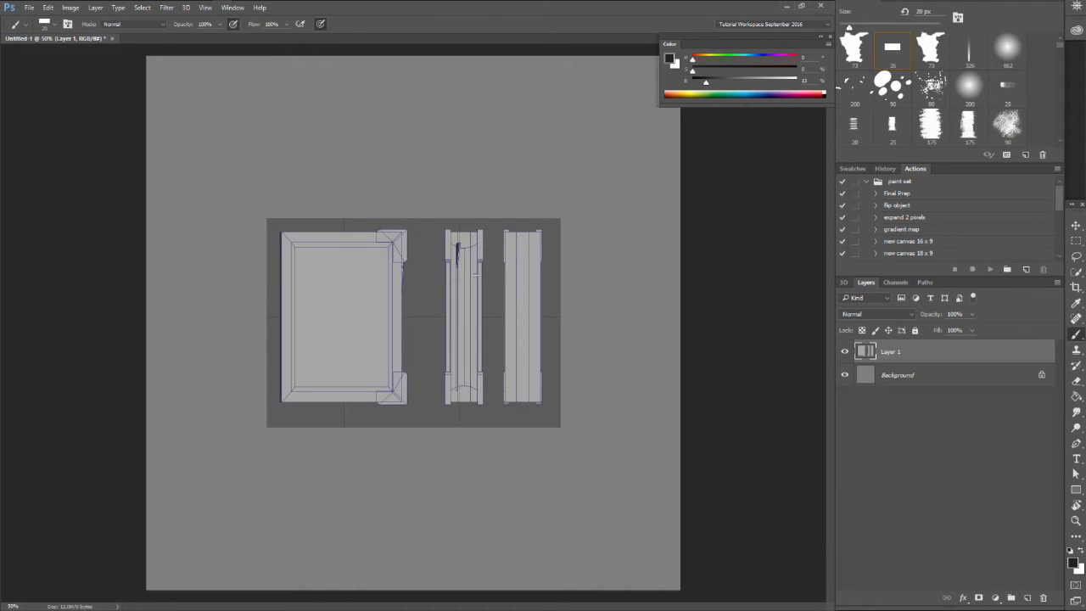
{"action": "key", "text": "ctrl+t"}
{"action": "left_click_drag", "start_coordinate": [559, 218], "coordinate": [531, 148]}
{"action": "left_click_drag", "start_coordinate": [655, 416], "coordinate": [687, 458]}
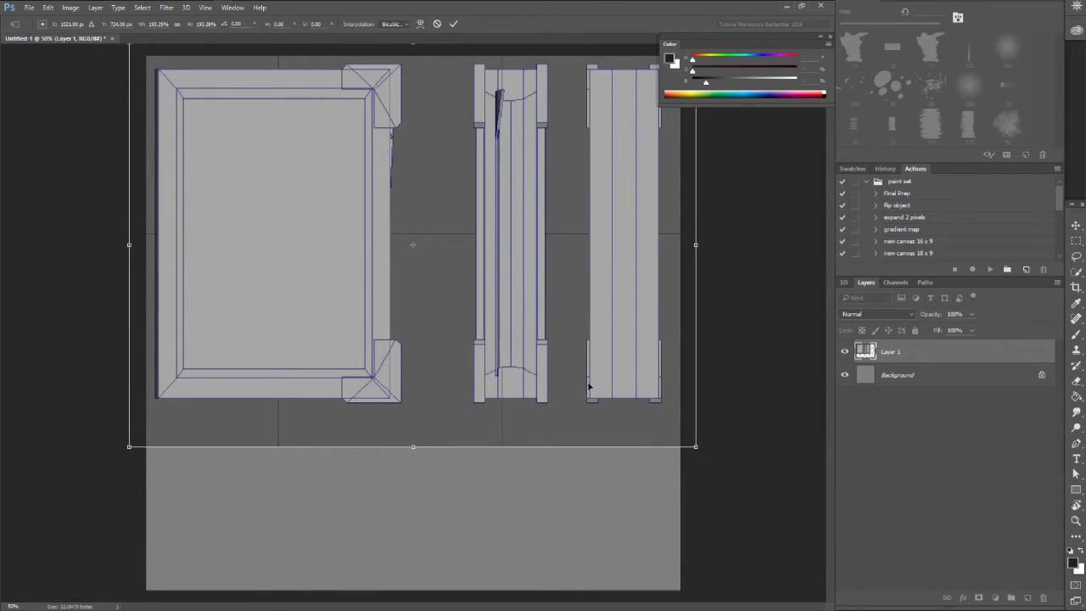
{"action": "key", "text": "Return"}
- Select the two edge views with a rectangular marquee and move them closer to the cover view
{"action": "key", "text": "m"}
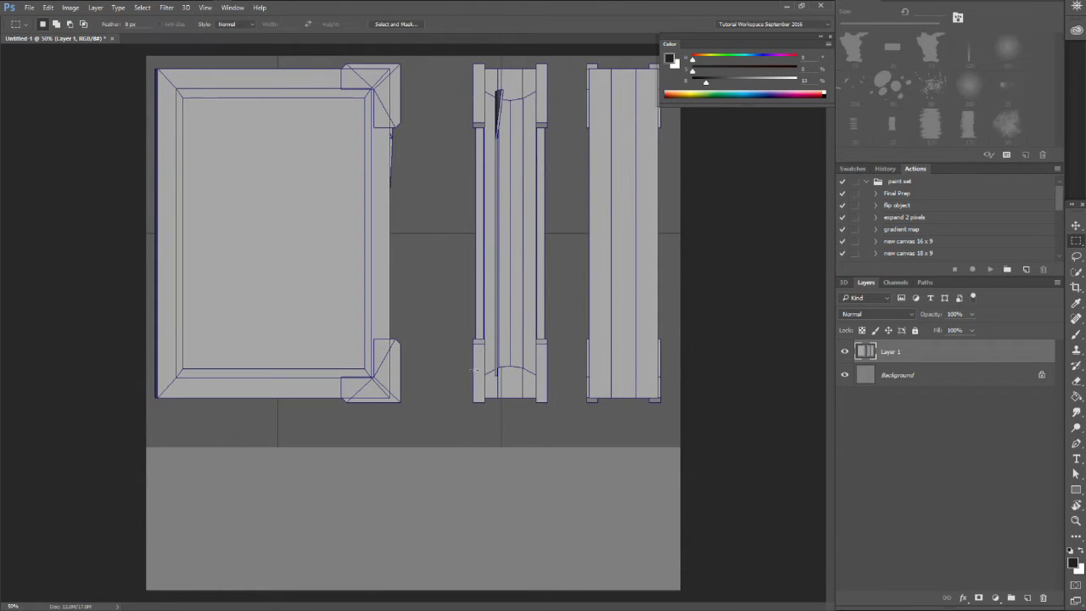
{"action": "left_click_drag", "start_coordinate": [456, 433], "coordinate": [679, 45]}
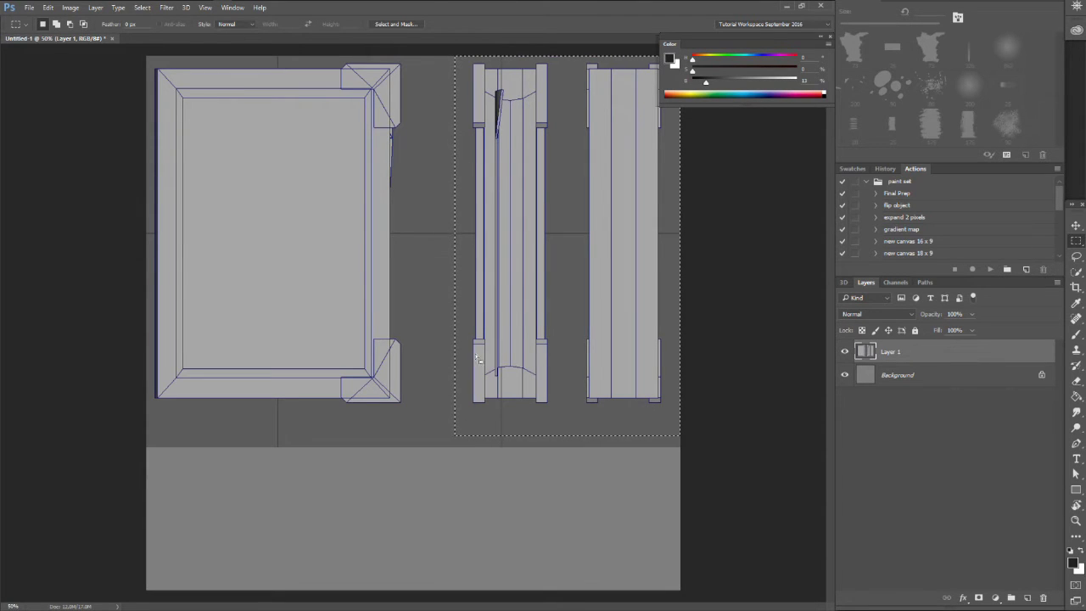
{"action": "key", "text": "v"}
{"action": "left_click_drag", "start_coordinate": [551, 335], "coordinate": [499, 336]}
- Trim the empty strip beside the cover from the selection, nudge both edge views closer to the cover, and deselect
{"action": "key", "text": "m"}
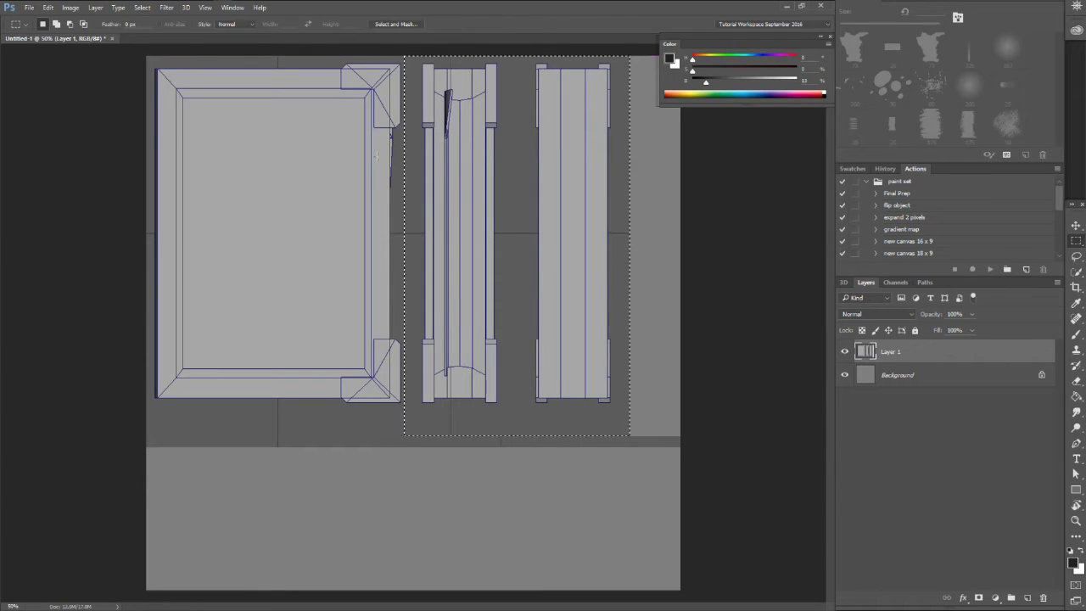
{"action": "left_click_drag", "start_coordinate": [383, 52], "coordinate": [421, 450]}
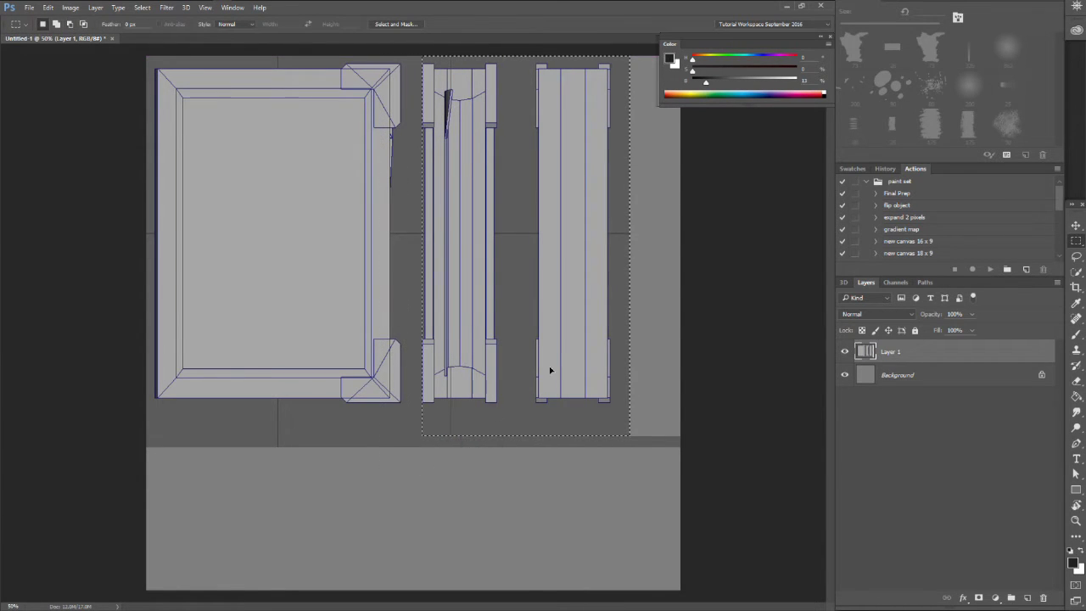
{"action": "key", "text": "v"}
{"action": "key", "text": "shift+Left"}
{"action": "key", "text": "shift+Left"}
{"action": "key", "text": "shift+Left"}
{"action": "key", "text": "shift+Left"}
{"action": "key", "text": "shift+Left"}
{"action": "key", "text": "shift+Left"}
{"action": "key", "text": "ctrl+d"}
- Select the outermost edge view, nudge it up close to the middle edge view, and deselect
{"action": "key", "text": "m"}
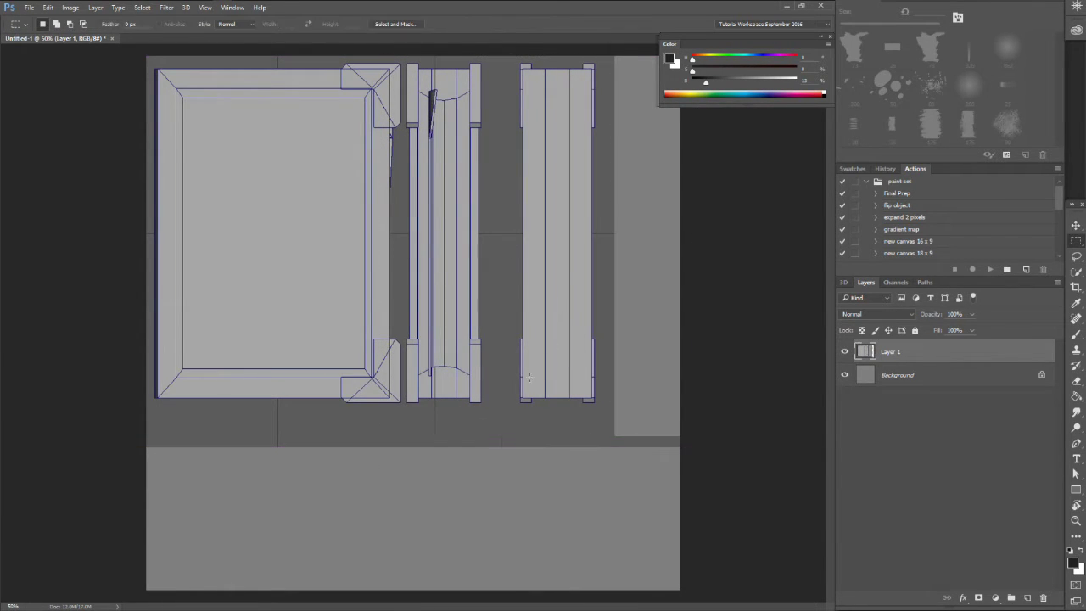
{"action": "left_click_drag", "start_coordinate": [512, 409], "coordinate": [613, 57]}
{"action": "key", "text": "v"}
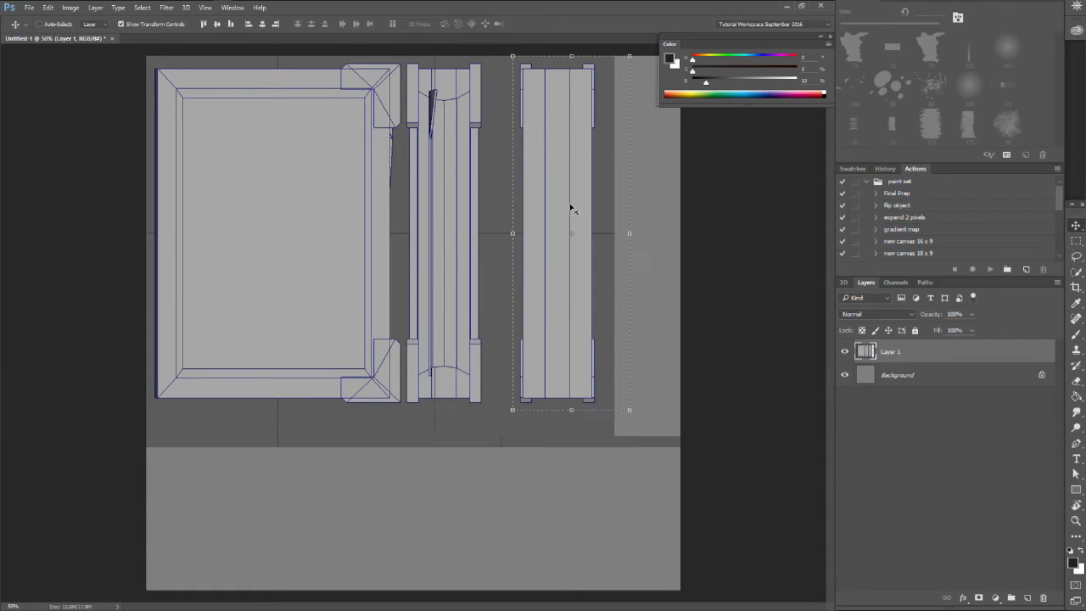
{"action": "key", "text": "shift+Left"}
{"action": "key", "text": "shift+Left"}
{"action": "key", "text": "shift+Left"}
{"action": "key", "text": "shift+Left"}
{"action": "key", "text": "shift+Left"}
{"action": "key", "text": "shift+Left"}
{"action": "key", "text": "shift+Left"}
{"action": "key", "text": "shift+Left"}
{"action": "key", "text": "shift+Left"}
{"action": "key", "text": "shift+Left"}
{"action": "key", "text": "shift+Left"}
{"action": "left_click_drag", "start_coordinate": [535, 211], "coordinate": [534, 212]}
{"action": "key", "text": "ctrl+d"}
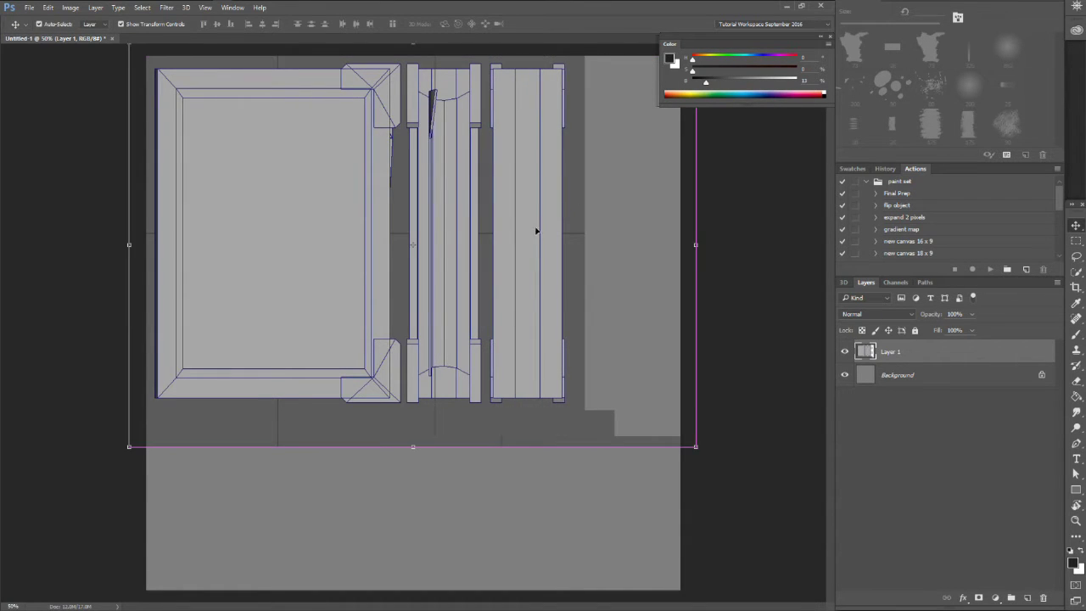
{"action": "key", "text": "ctrl+z"}
{"action": "key", "text": "ctrl+d"}
- Scale the book layout layer to about 116%, apply the transformation, and shift the layer slightly upward on the canvas
{"action": "key", "text": "ctrl+t"}
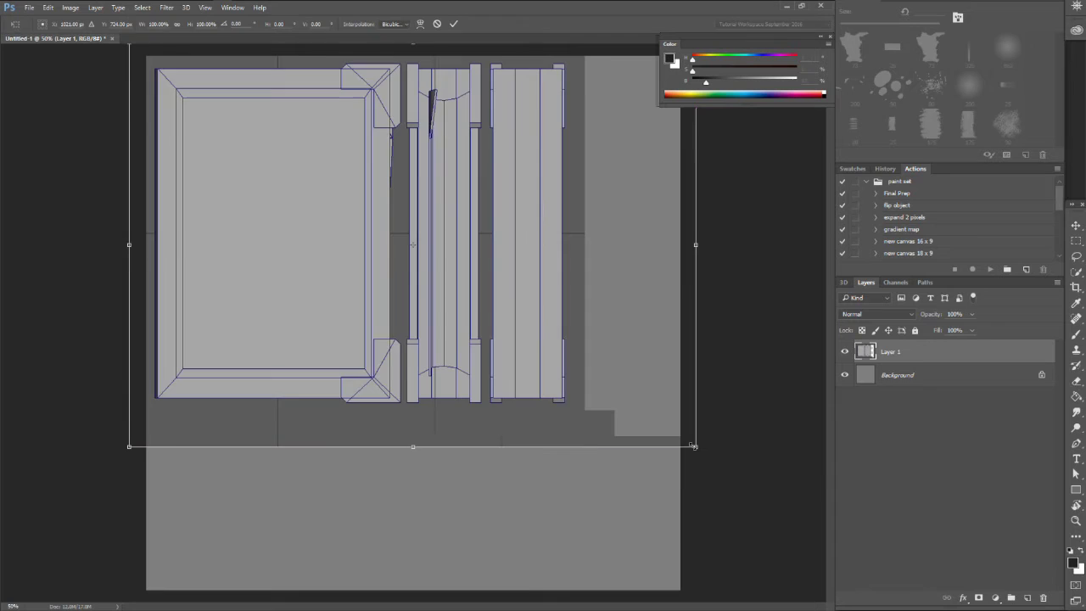
{"action": "left_click_drag", "start_coordinate": [696, 446], "coordinate": [788, 512]}
{"action": "key", "text": "m"}
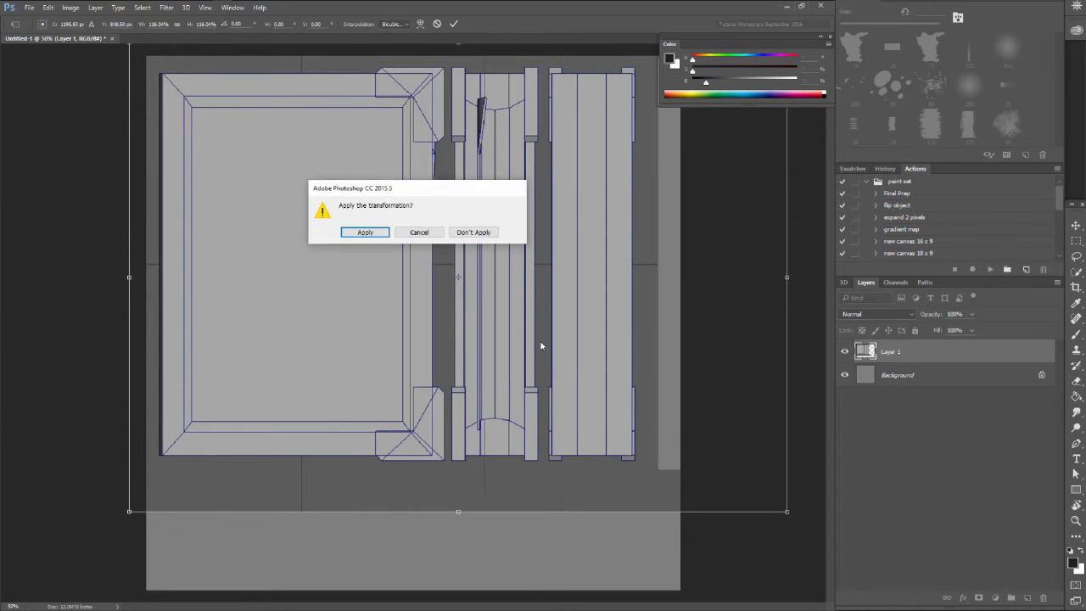
{"action": "left_click", "coordinate": [356, 231]}
{"action": "key", "text": "v"}
{"action": "left_click_drag", "start_coordinate": [437, 259], "coordinate": [437, 256]}
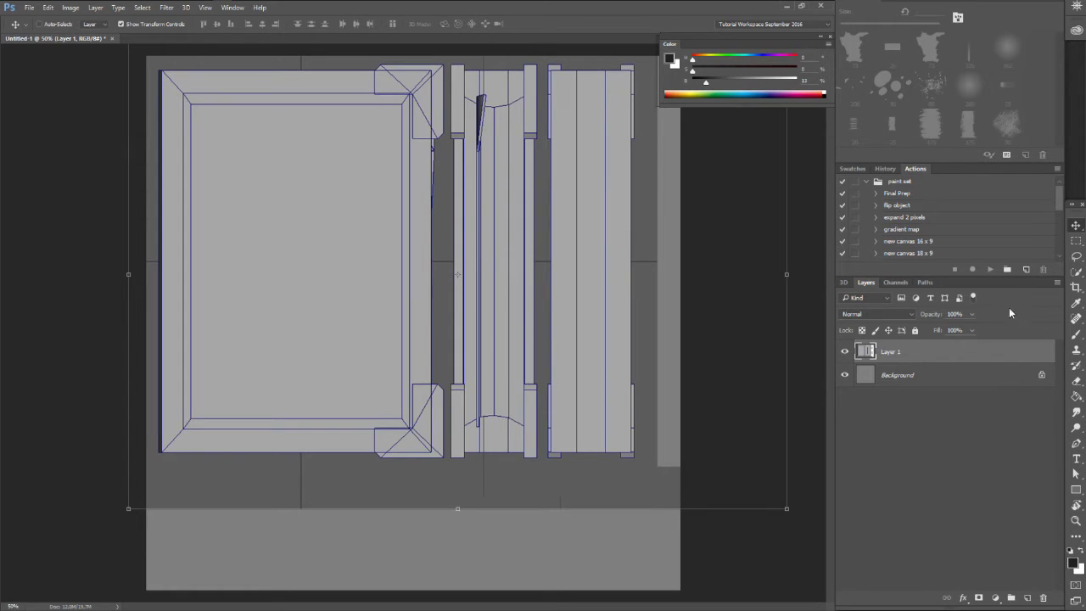
- Set the book layout layer's fill to 30% and add a new layer above it
{"action": "left_click", "coordinate": [972, 330]}
{"action": "left_click_drag", "start_coordinate": [940, 347], "coordinate": [932, 358]}
{"action": "left_click", "coordinate": [1028, 598]}
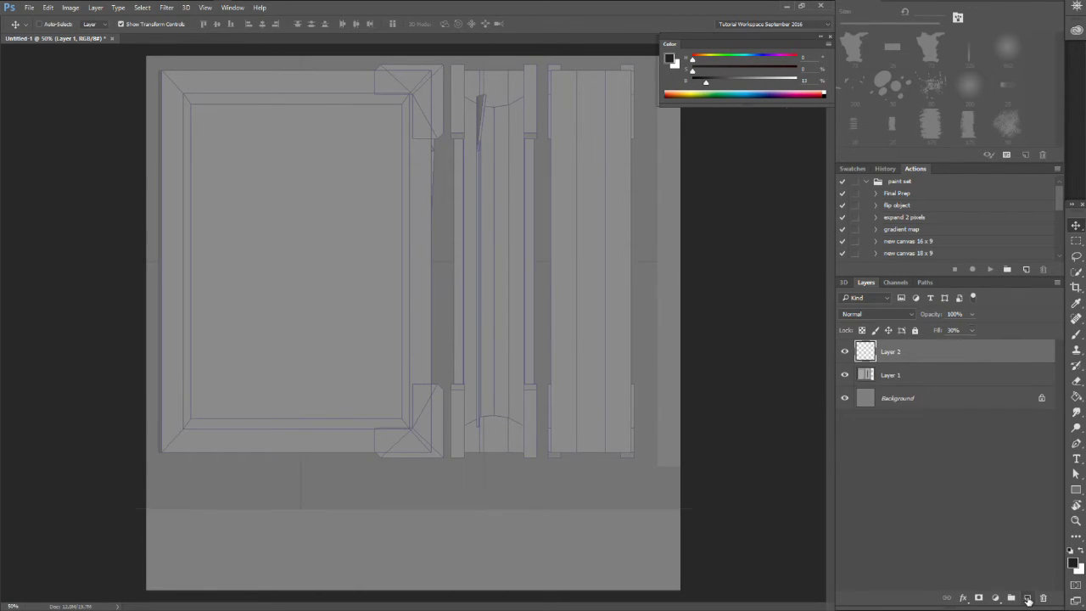
- Select the whole front cover view with a rectangular marquee and set the foreground color to dark purple #2c2232
{"action": "key", "text": "m"}
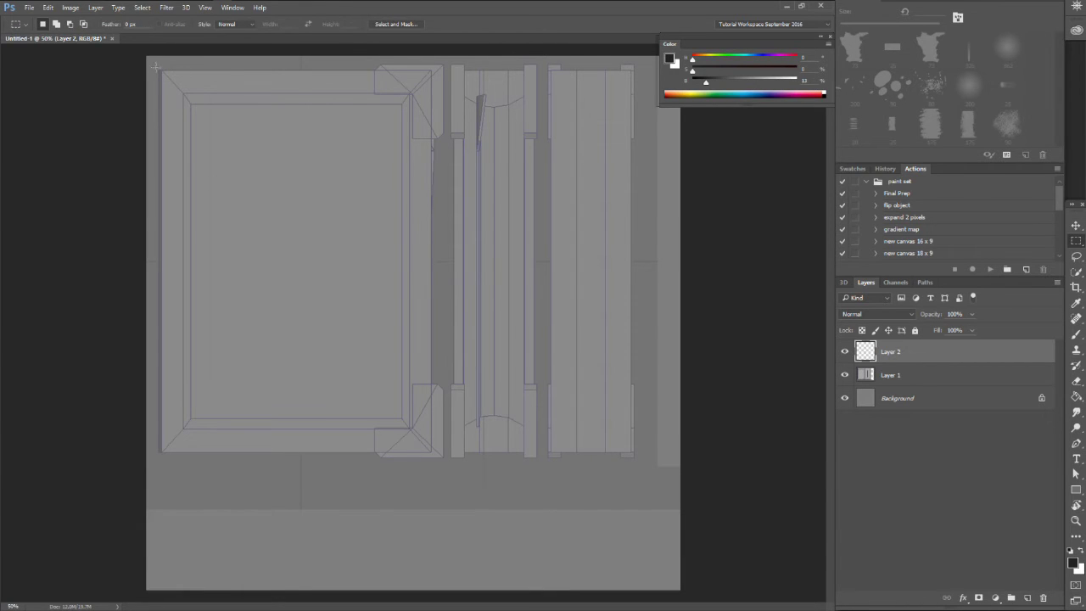
{"action": "left_click_drag", "start_coordinate": [154, 67], "coordinate": [444, 460]}
{"action": "left_click", "coordinate": [670, 59]}
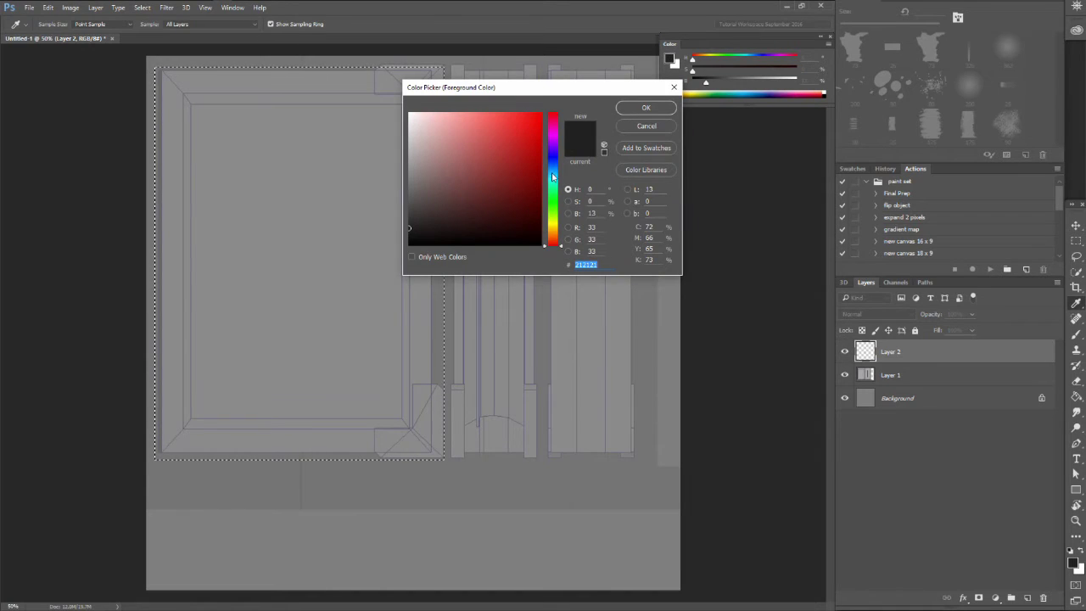
{"action": "left_click_drag", "start_coordinate": [552, 176], "coordinate": [549, 150]}
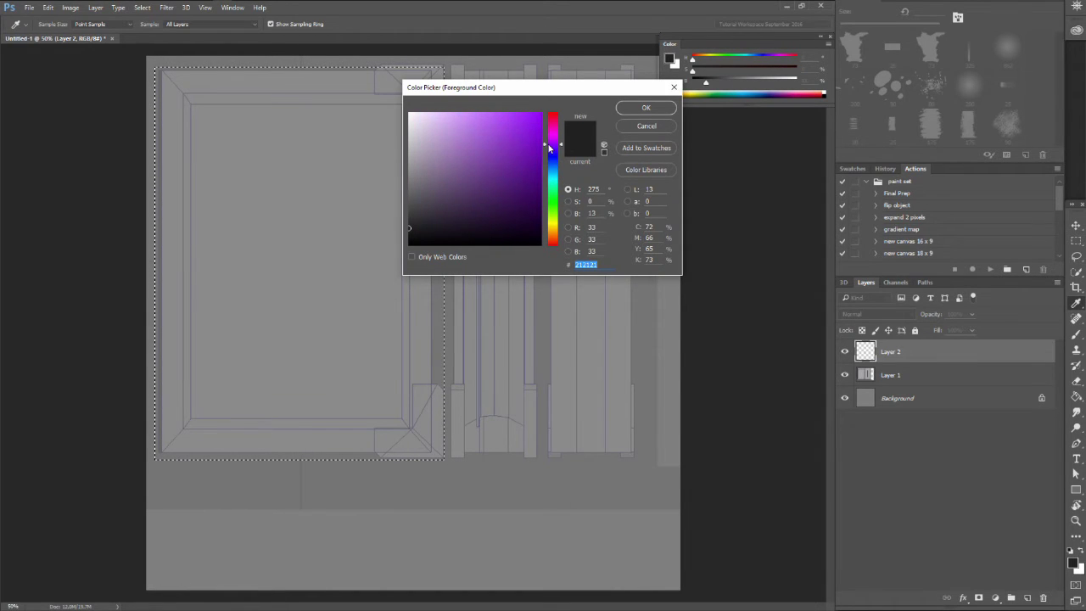
{"action": "left_click_drag", "start_coordinate": [484, 209], "coordinate": [450, 218]}
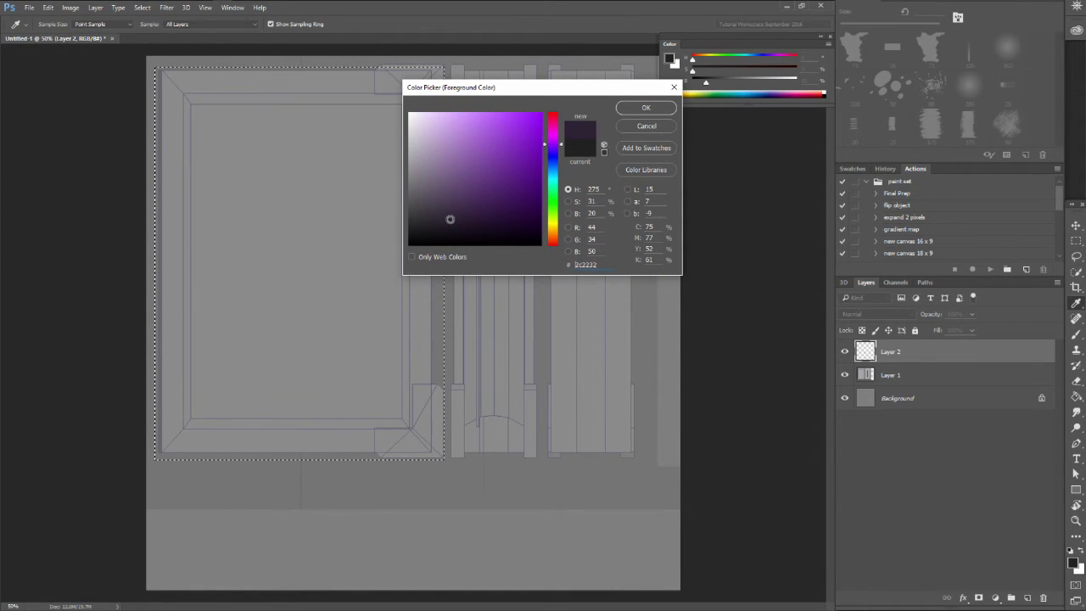
{"action": "left_click", "coordinate": [646, 108]}
- Move the empty Layer 2 below the book layout layer and bucket-fill its cover selection with the dark purple
{"action": "key", "text": "g"}
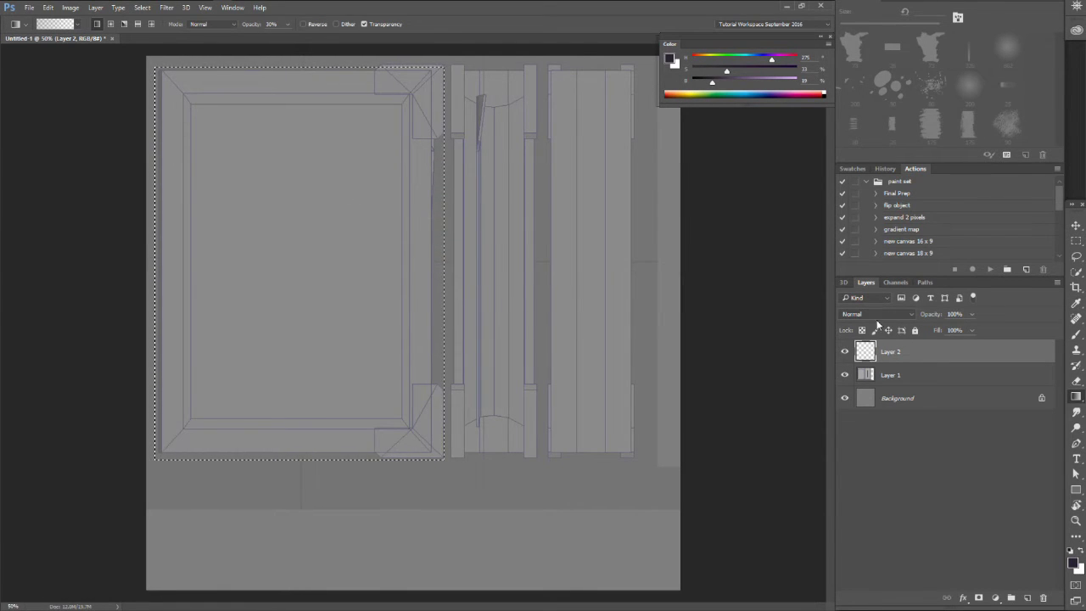
{"action": "left_click", "coordinate": [887, 380]}
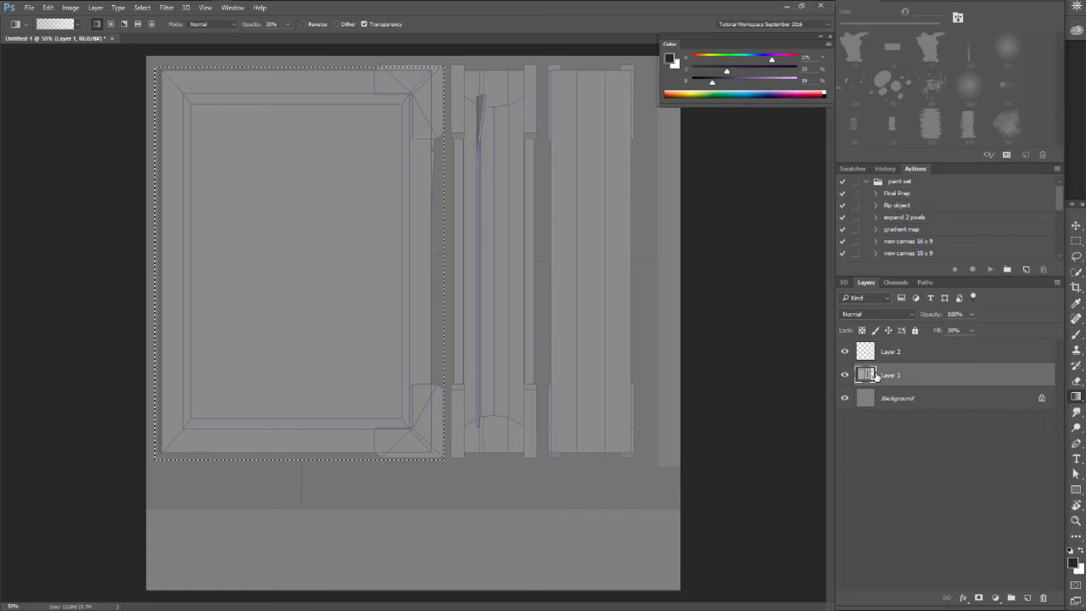
{"action": "left_click", "coordinate": [875, 348], "text": "shift"}
{"action": "left_click_drag", "start_coordinate": [877, 344], "coordinate": [877, 342]}
{"action": "left_click", "coordinate": [877, 375]}
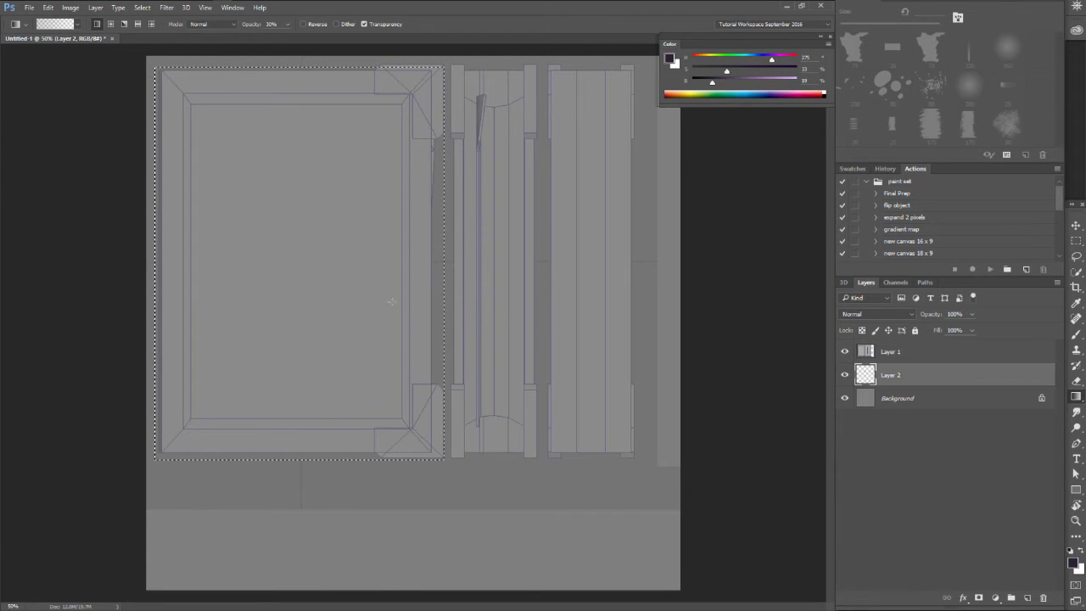
{"action": "key", "text": "shift+g"}
{"action": "left_click", "coordinate": [370, 272]}
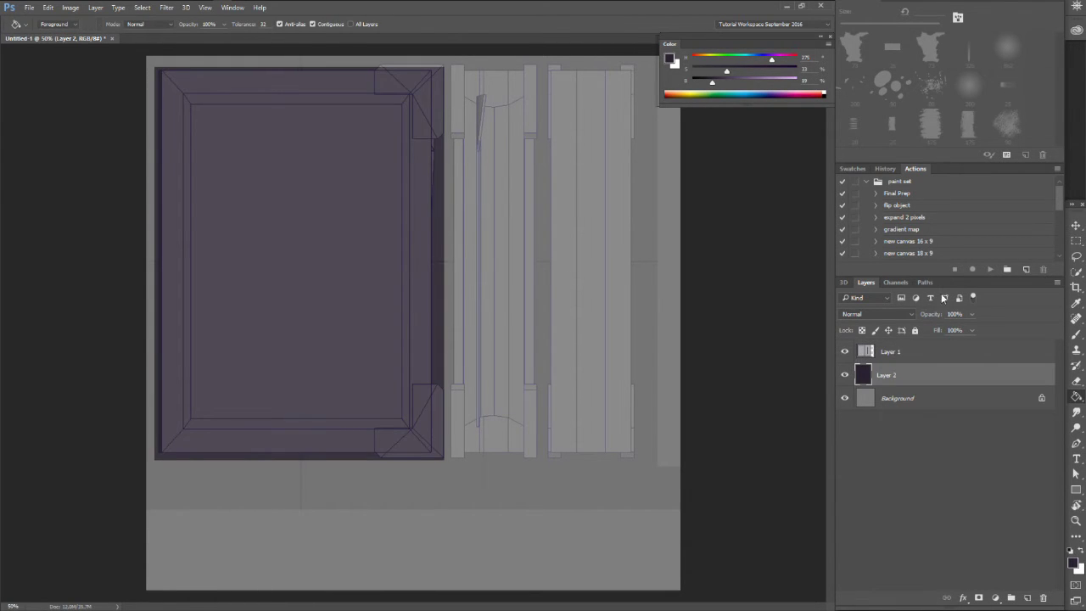
- Set the fill of the book layout layer, Layer 1, to 100% and desaturate it
{"action": "left_click", "coordinate": [886, 355]}
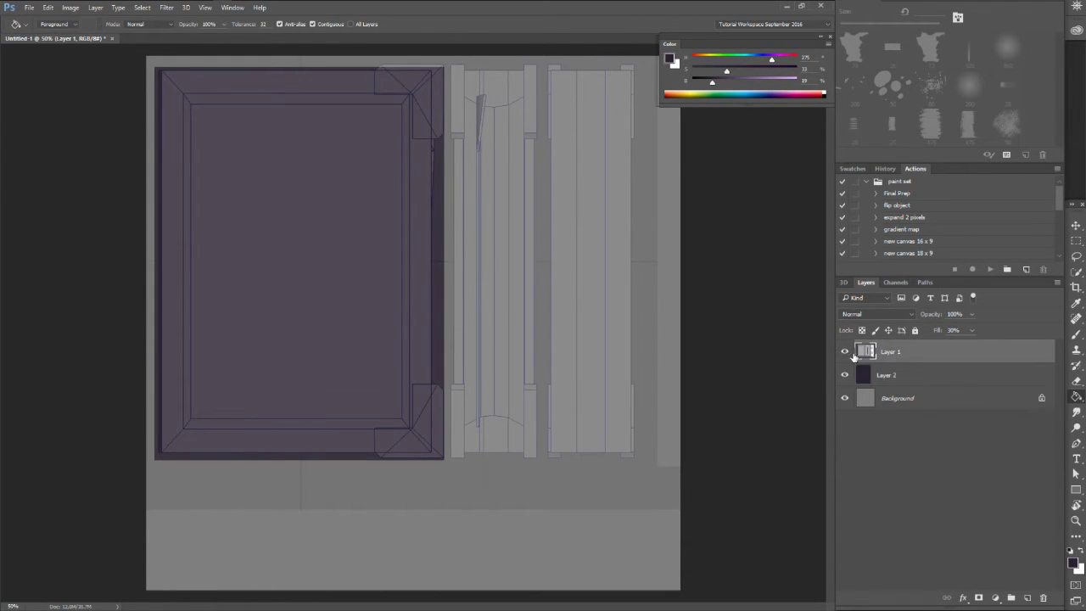
{"action": "left_click", "coordinate": [973, 330]}
{"action": "left_click_drag", "start_coordinate": [1002, 343], "coordinate": [997, 347]}
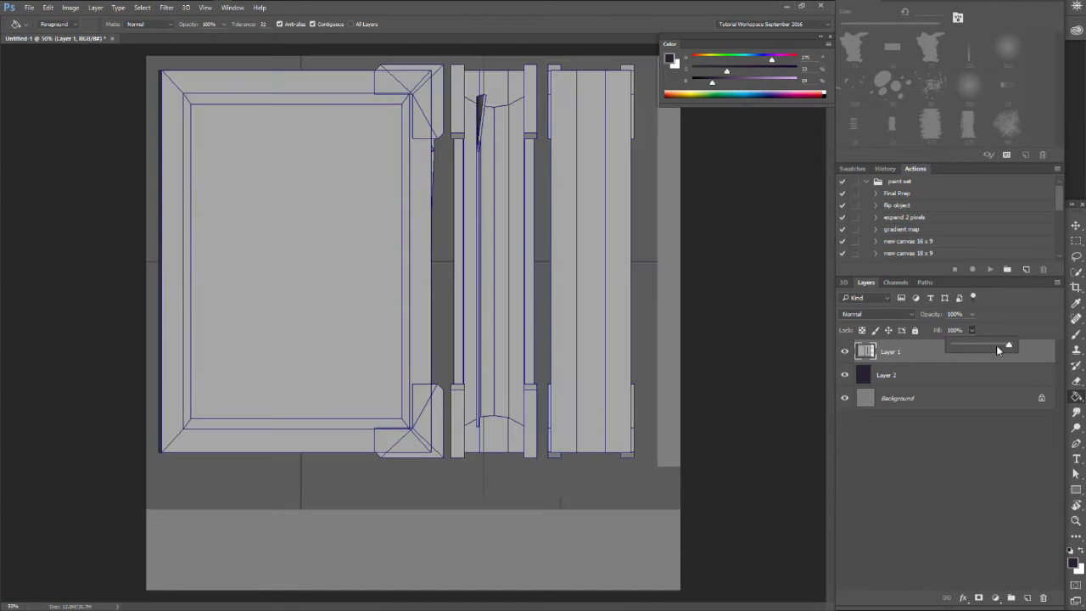
{"action": "key", "text": "ctrl+u"}
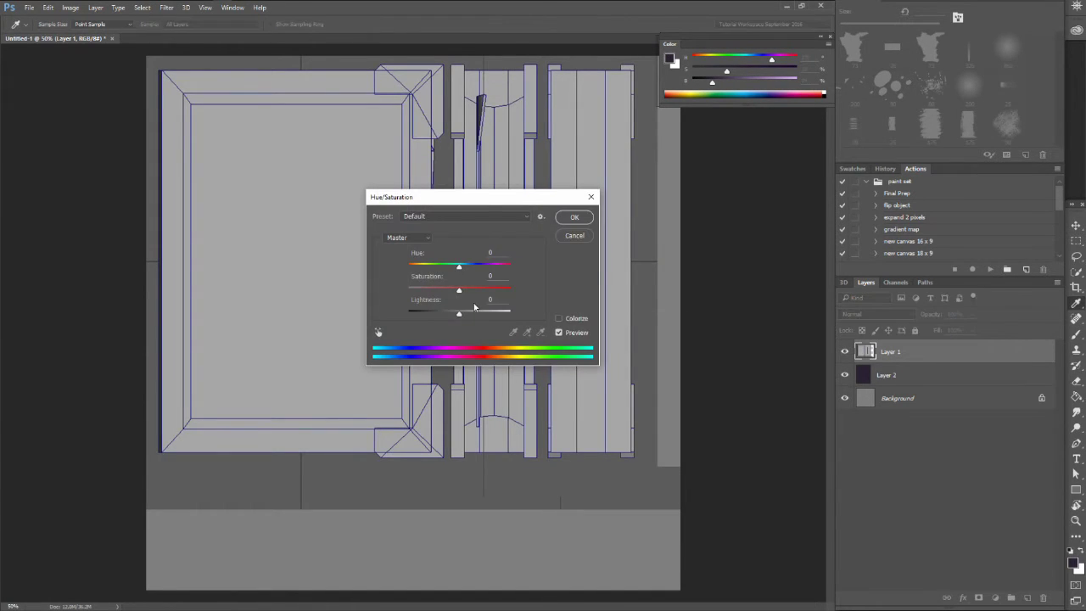
{"action": "key", "text": "Escape"}
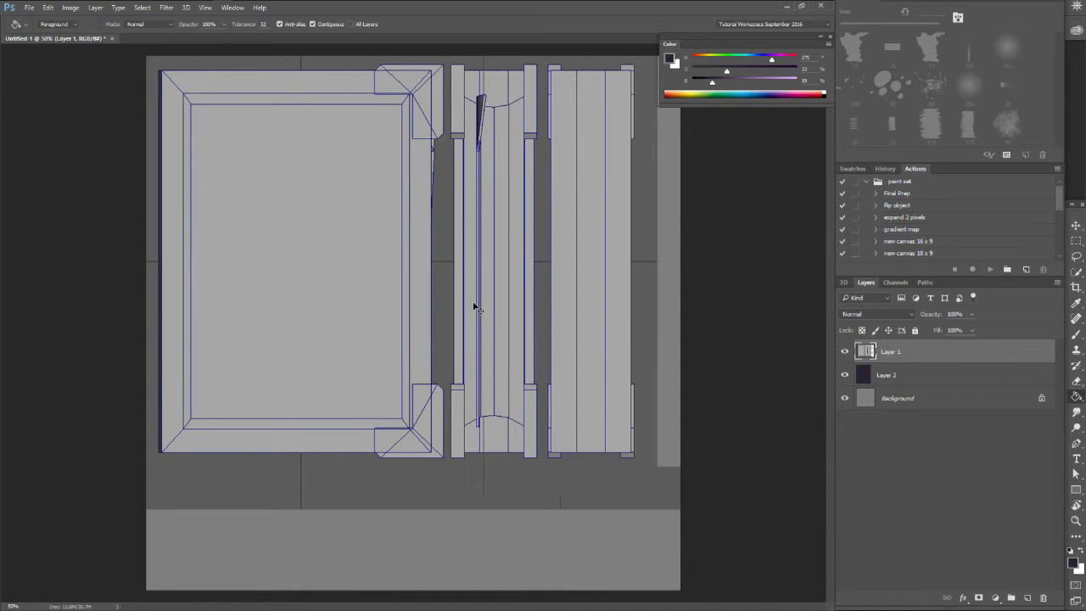
{"action": "key", "text": "ctrl+shift+u"}
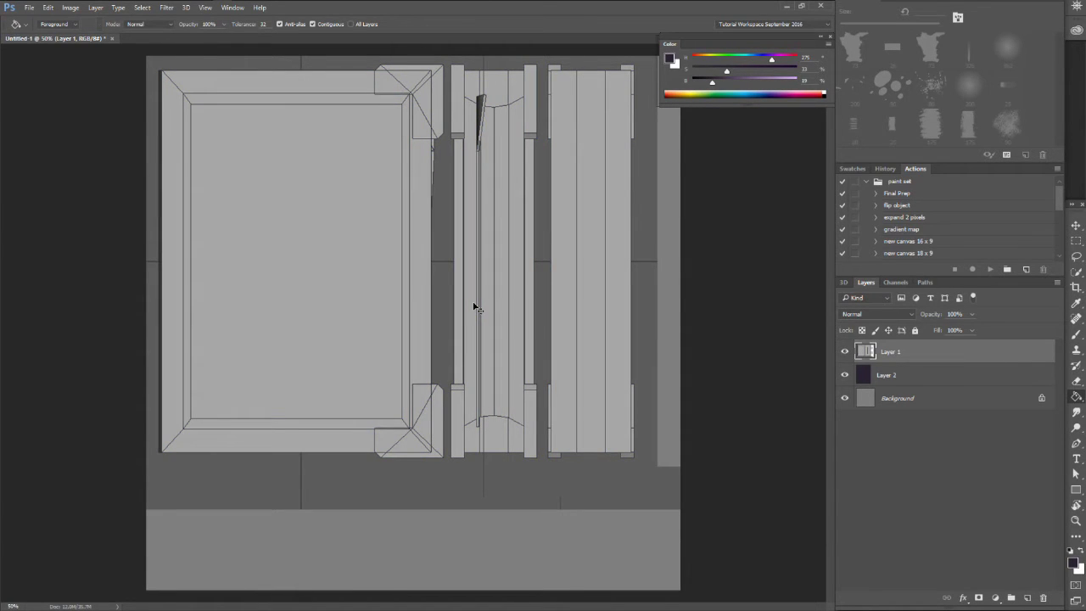
- Apply Curves to the layout layer, raising the black point and setting the white point input to 110, for black lines on white
{"action": "key", "text": "ctrl+m"}
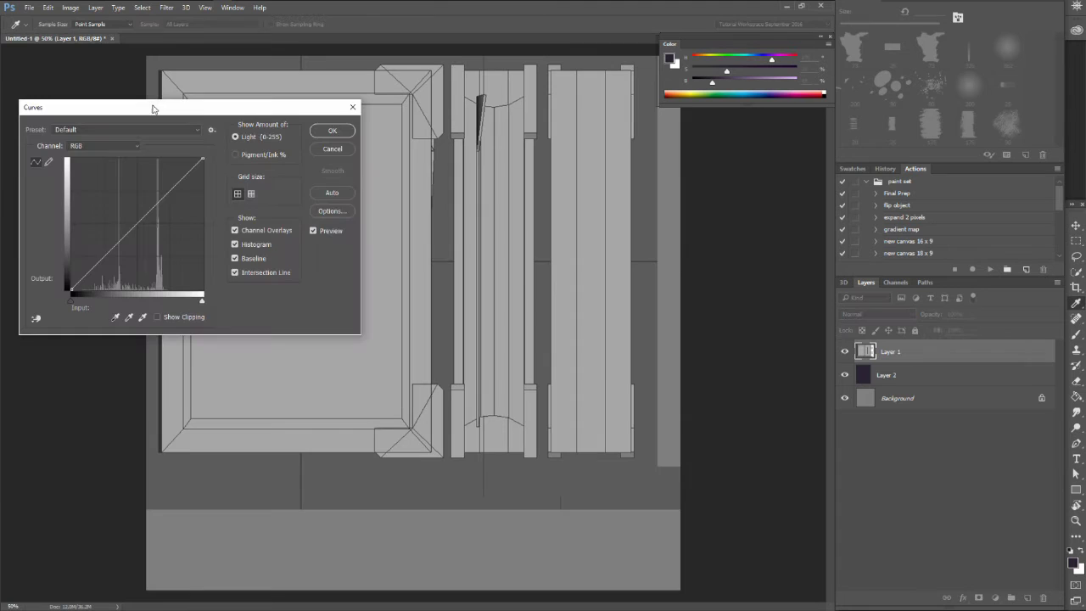
{"action": "left_click_drag", "start_coordinate": [153, 107], "coordinate": [512, 244]}
{"action": "left_click_drag", "start_coordinate": [434, 431], "coordinate": [474, 434]}
{"action": "left_click_drag", "start_coordinate": [563, 436], "coordinate": [488, 436]}
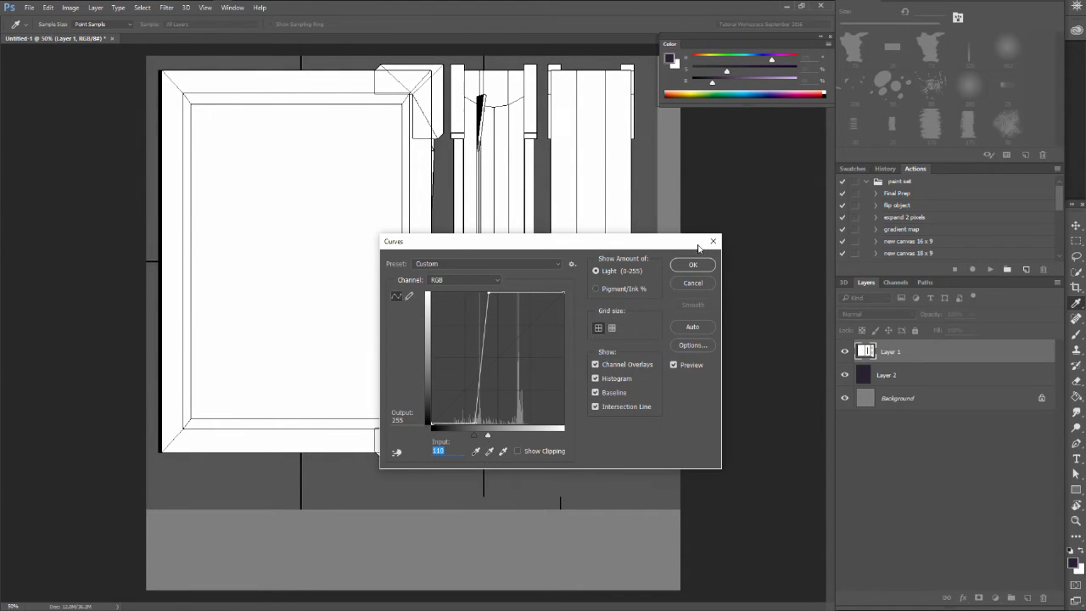
{"action": "left_click", "coordinate": [694, 265]}
- Set the layout layer's blend mode to Multiply and its fill to 27%
{"action": "left_click", "coordinate": [887, 314]}
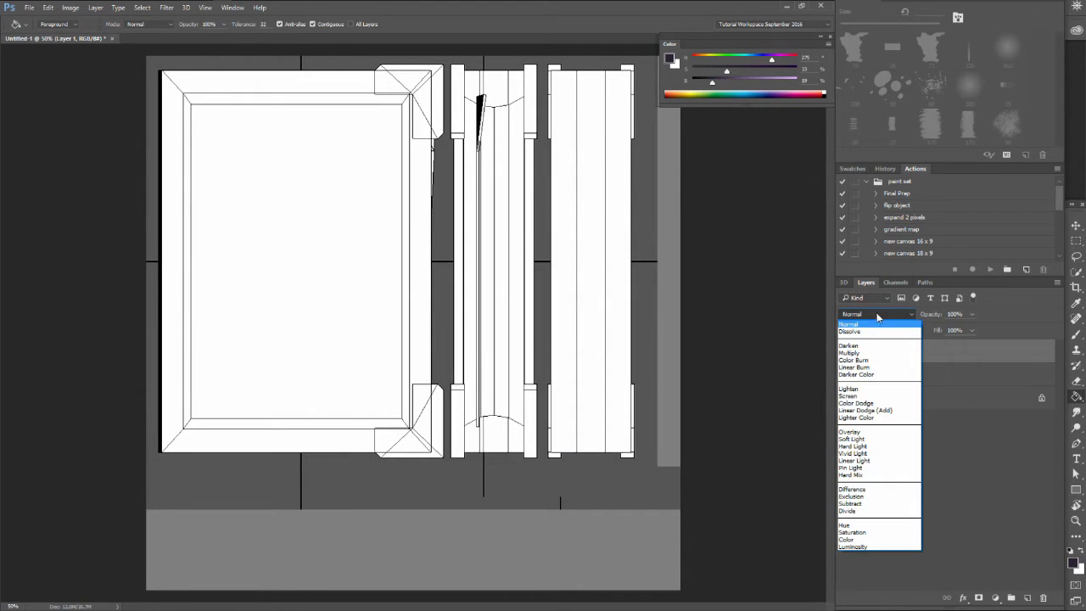
{"action": "left_click", "coordinate": [865, 355]}
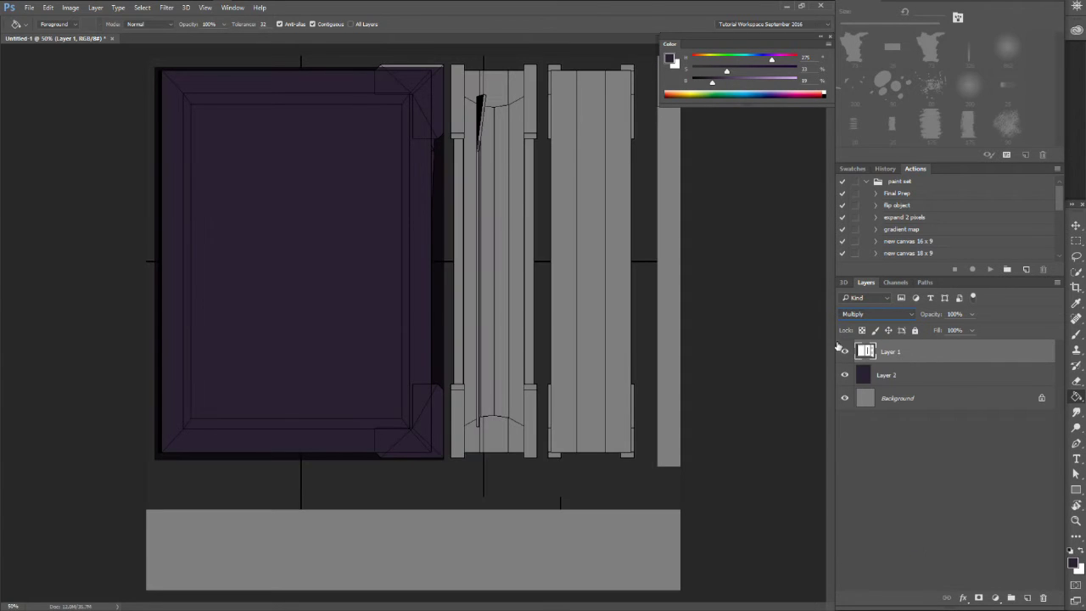
{"action": "left_click_drag", "start_coordinate": [972, 331], "coordinate": [930, 348]}
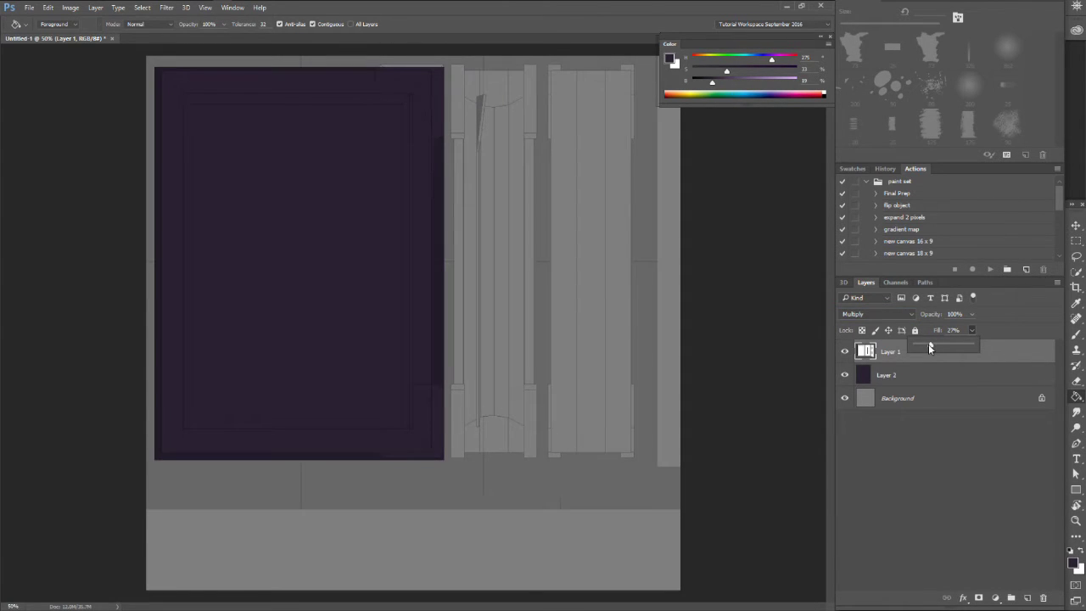
- Fill the rest of Layer 2 around the cover with the dark purple foreground color
{"action": "left_click", "coordinate": [882, 375]}
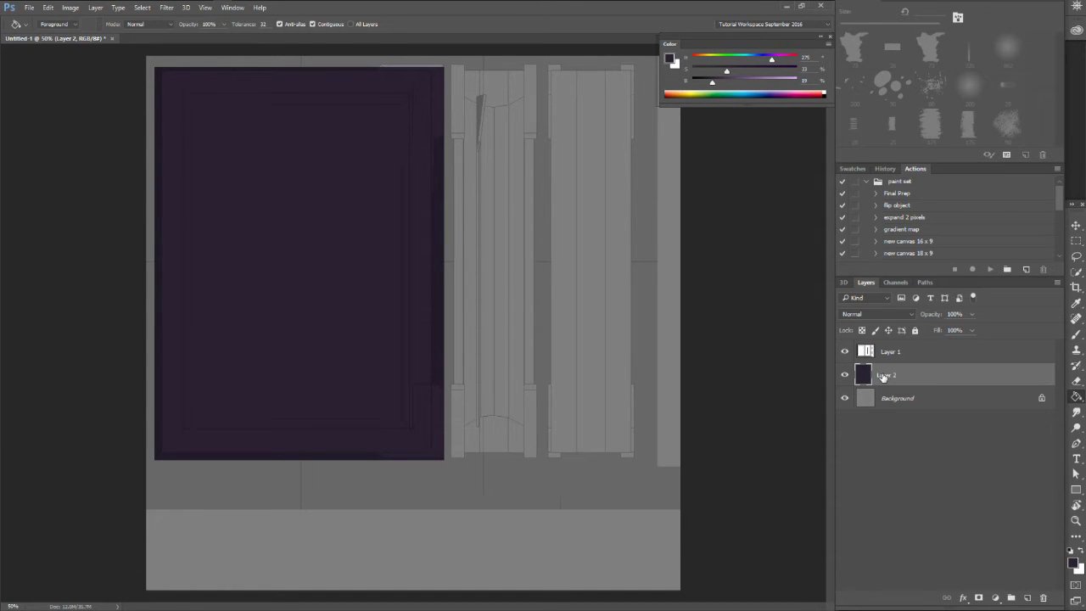
{"action": "left_click", "coordinate": [512, 374]}
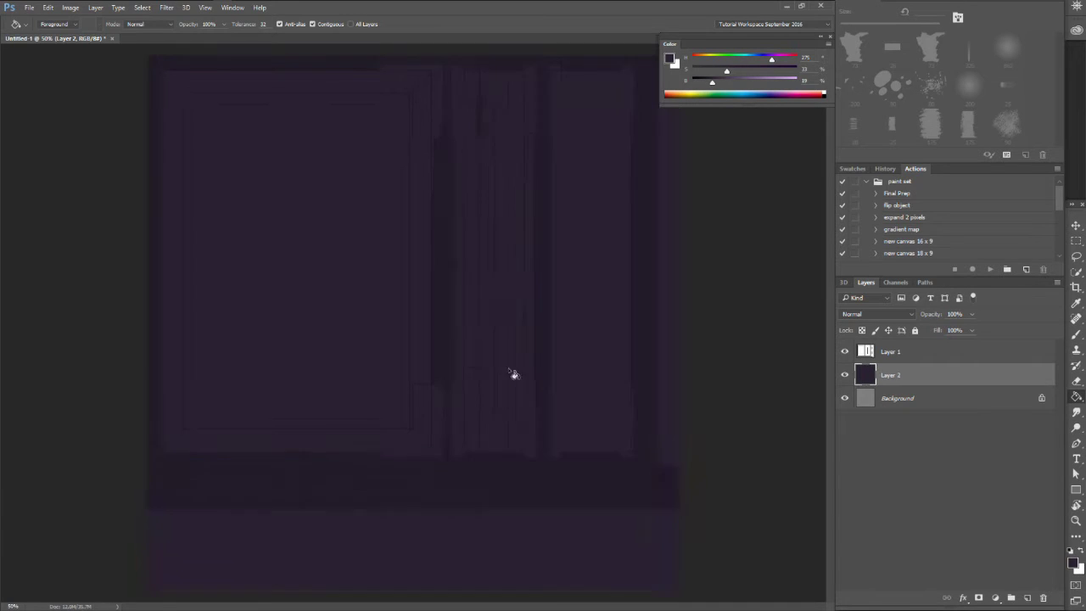
{"action": "key", "text": "ctrl+z"}
{"action": "left_click", "coordinate": [539, 418]}
- Paint a near-black purple outline around the cover's inner panel on Layer 2 with a 20 px brush
{"action": "key", "text": "f"}
{"action": "left_click_drag", "start_coordinate": [534, 423], "coordinate": [613, 482]}
{"action": "key", "text": "b"}
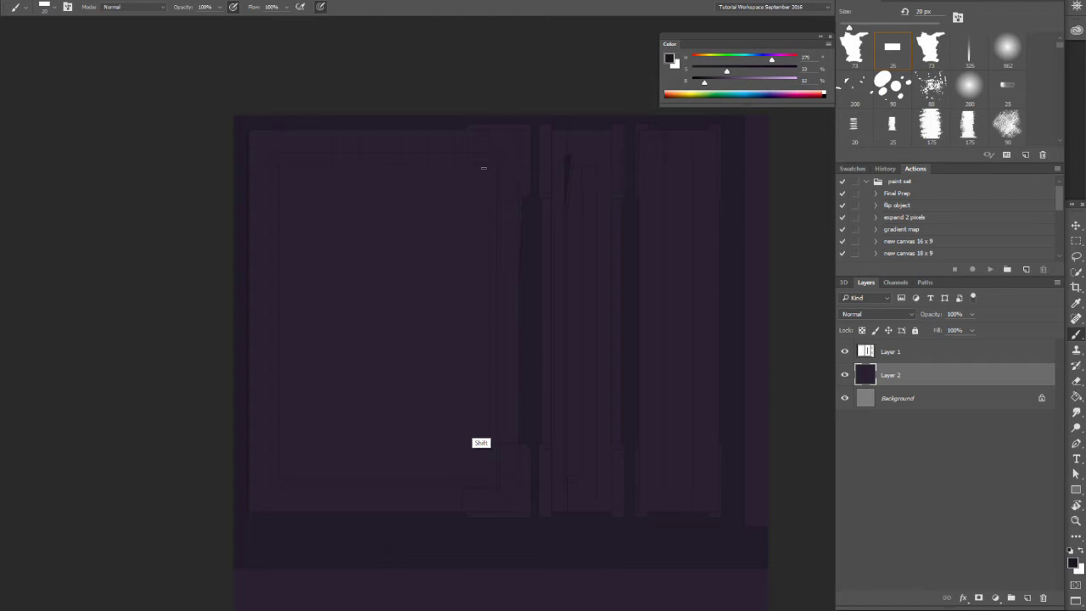
{"action": "left_click_drag", "start_coordinate": [484, 167], "coordinate": [480, 419]}
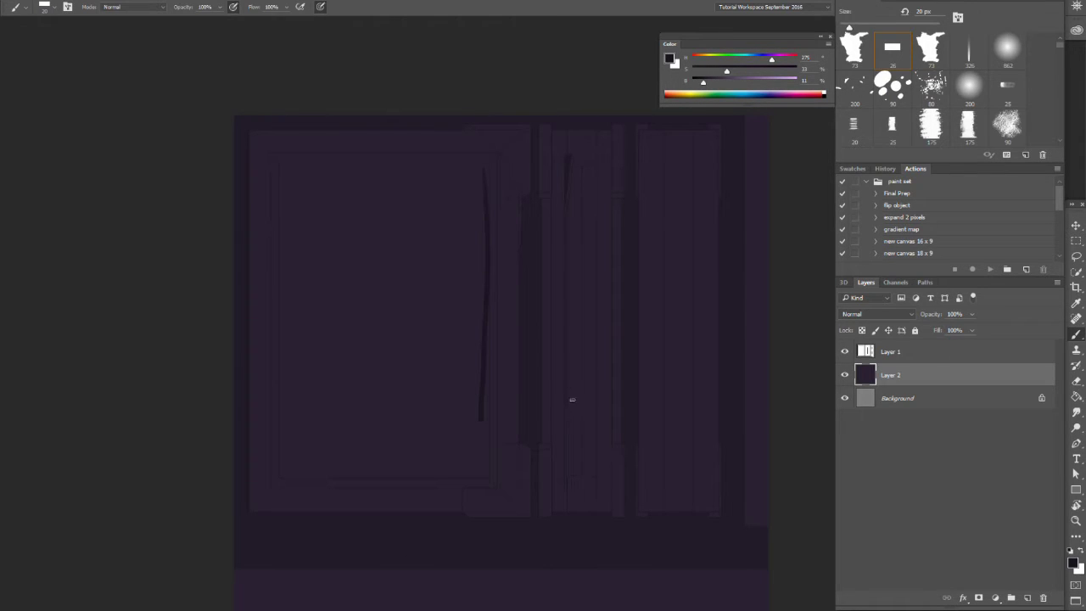
{"action": "key", "text": "ctrl+z"}
{"action": "mouse_move", "coordinate": [484, 169]}
{"action": "left_mouse_down"}
{"action": "mouse_move", "coordinate": [490, 474]}
{"action": "mouse_move", "coordinate": [284, 478]}
{"action": "mouse_move", "coordinate": [280, 350]}
{"action": "mouse_move", "coordinate": [282, 173]}
{"action": "mouse_move", "coordinate": [472, 171]}
{"action": "mouse_move", "coordinate": [486, 463]}
{"action": "left_mouse_up"}
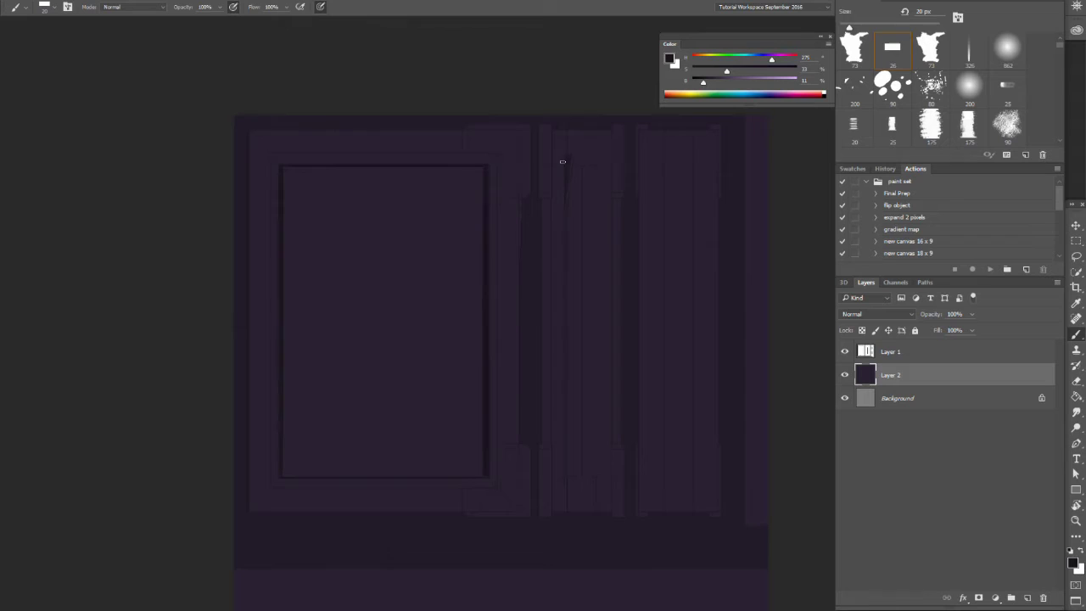
- Paint the cover frame around the inner panel out to its outer edges in lighter purple (H 272, S 36, B 28) with a 70 px brush
{"action": "left_click", "coordinate": [504, 255], "text": "alt"}
{"action": "left_click_drag", "start_coordinate": [504, 152], "coordinate": [498, 462]}
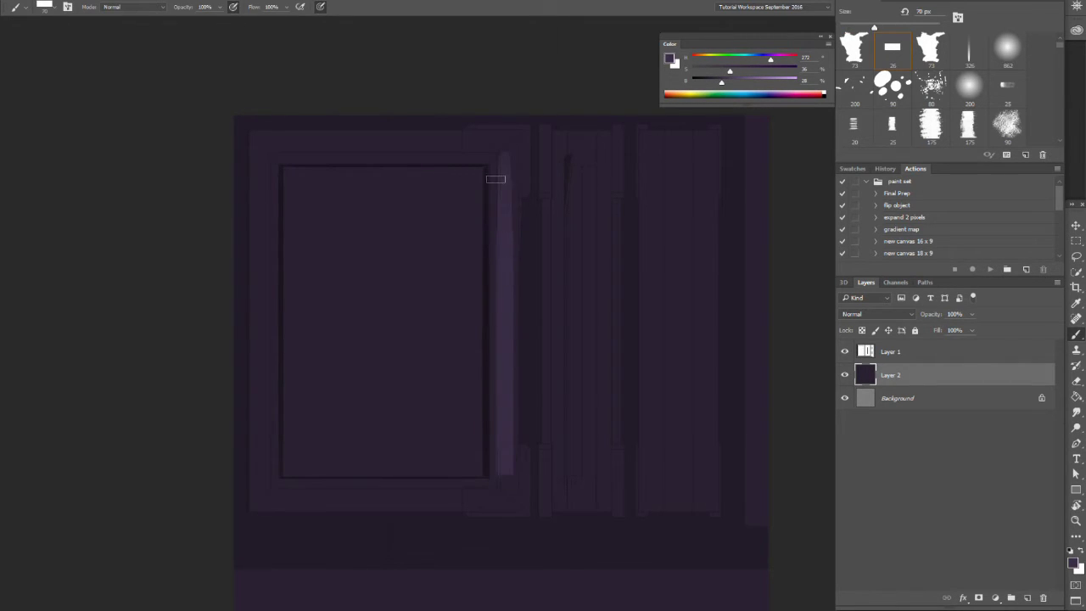
{"action": "mouse_move", "coordinate": [499, 159]}
{"action": "left_mouse_down"}
{"action": "mouse_move", "coordinate": [497, 489]}
{"action": "mouse_move", "coordinate": [279, 502]}
{"action": "mouse_move", "coordinate": [482, 487]}
{"action": "left_mouse_up"}
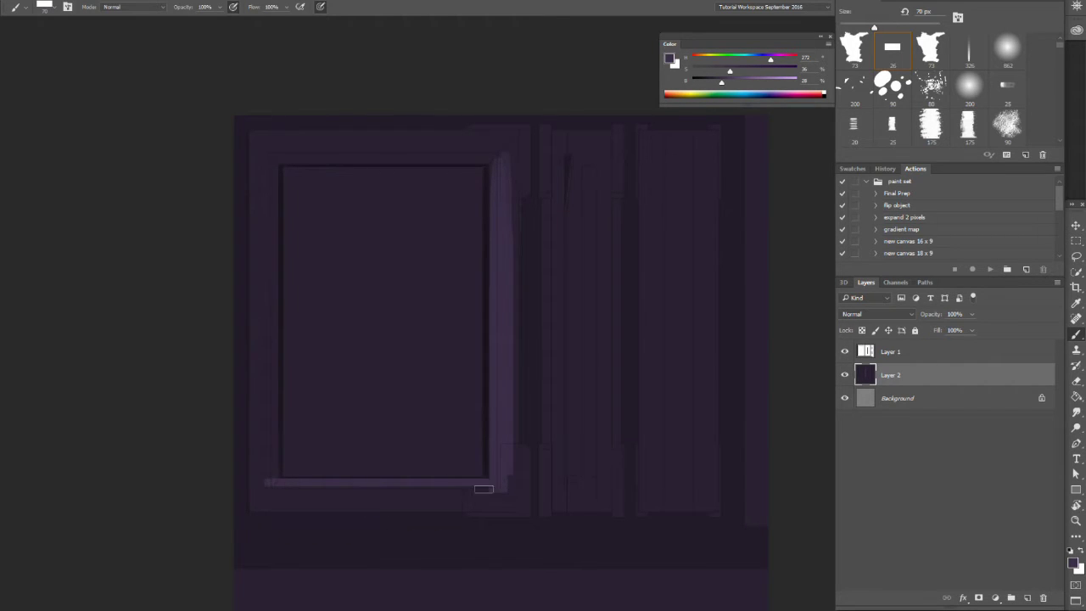
{"action": "mouse_move", "coordinate": [263, 483]}
{"action": "left_mouse_down"}
{"action": "mouse_move", "coordinate": [264, 146]}
{"action": "mouse_move", "coordinate": [278, 159]}
{"action": "mouse_move", "coordinate": [490, 160]}
{"action": "left_mouse_up"}
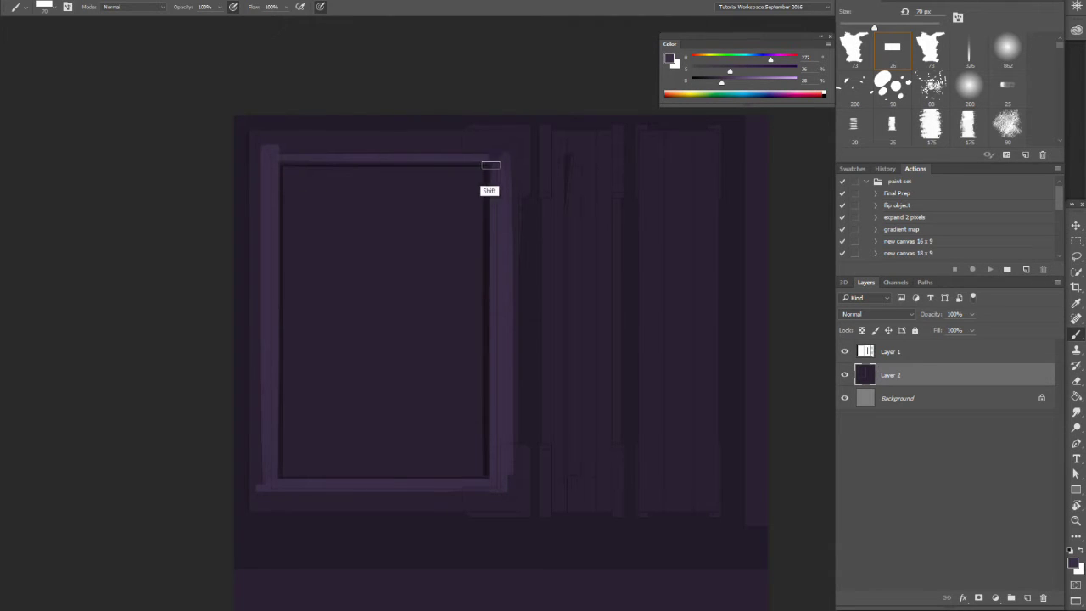
{"action": "mouse_move", "coordinate": [364, 163]}
{"action": "left_mouse_down"}
{"action": "mouse_move", "coordinate": [285, 164]}
{"action": "mouse_move", "coordinate": [257, 137]}
{"action": "mouse_move", "coordinate": [264, 509]}
{"action": "mouse_move", "coordinate": [288, 494]}
{"action": "mouse_move", "coordinate": [485, 491]}
{"action": "mouse_move", "coordinate": [509, 502]}
{"action": "mouse_move", "coordinate": [515, 235]}
{"action": "mouse_move", "coordinate": [500, 147]}
{"action": "mouse_move", "coordinate": [509, 134]}
{"action": "mouse_move", "coordinate": [262, 150]}
{"action": "mouse_move", "coordinate": [275, 138]}
{"action": "mouse_move", "coordinate": [277, 149]}
{"action": "mouse_move", "coordinate": [481, 157]}
{"action": "mouse_move", "coordinate": [494, 148]}
{"action": "mouse_move", "coordinate": [322, 143]}
{"action": "left_mouse_up"}
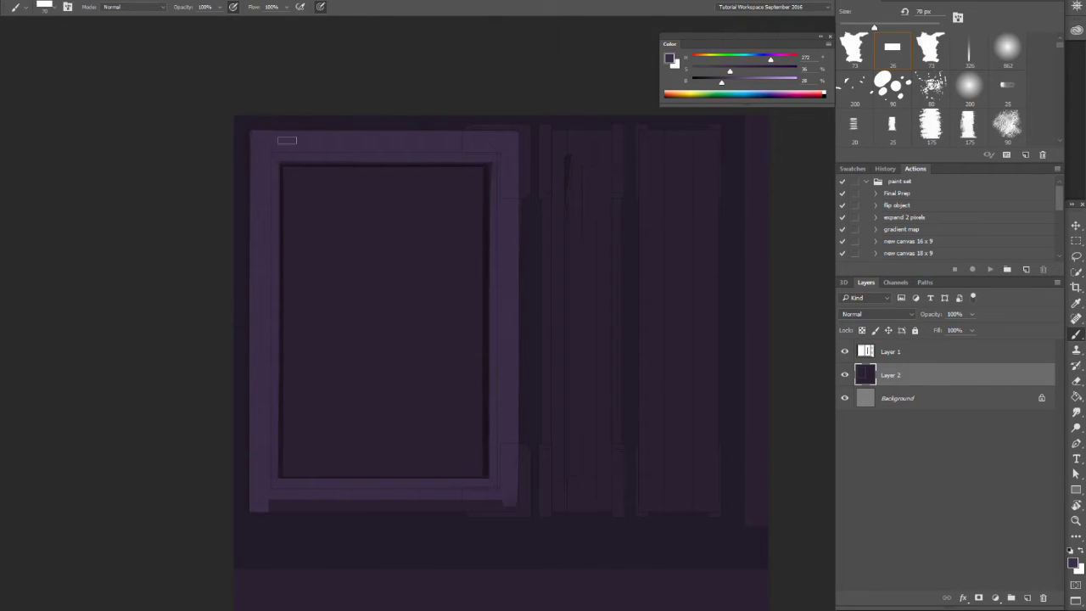
{"action": "left_click_drag", "start_coordinate": [256, 126], "coordinate": [509, 124]}
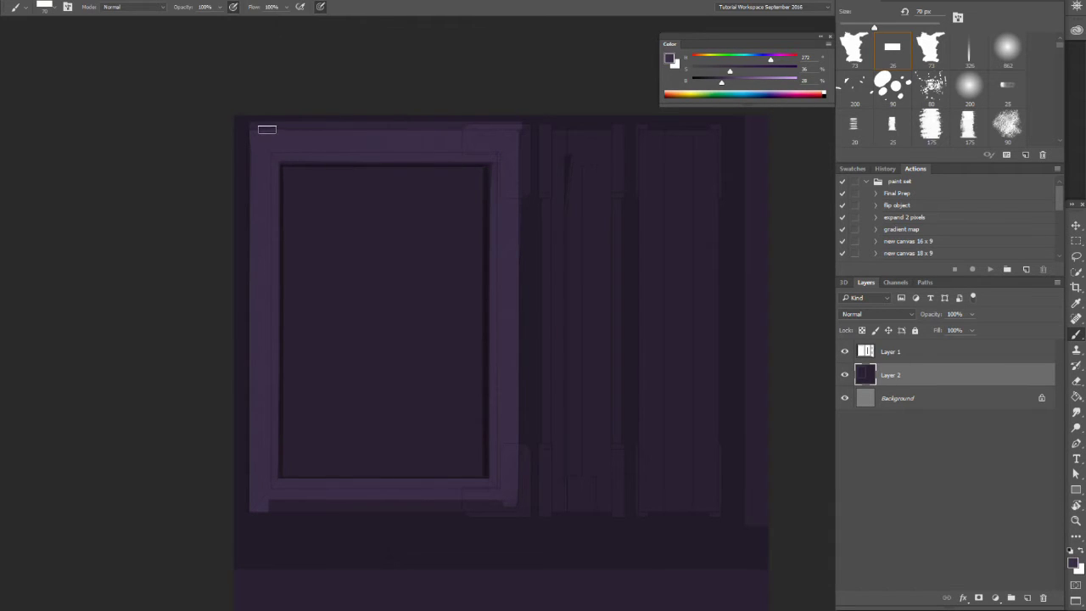
{"action": "mouse_move", "coordinate": [519, 139]}
{"action": "left_mouse_down"}
{"action": "mouse_move", "coordinate": [515, 514]}
{"action": "mouse_move", "coordinate": [516, 504]}
{"action": "mouse_move", "coordinate": [415, 516]}
{"action": "mouse_move", "coordinate": [266, 511]}
{"action": "mouse_move", "coordinate": [499, 504]}
{"action": "left_mouse_up"}
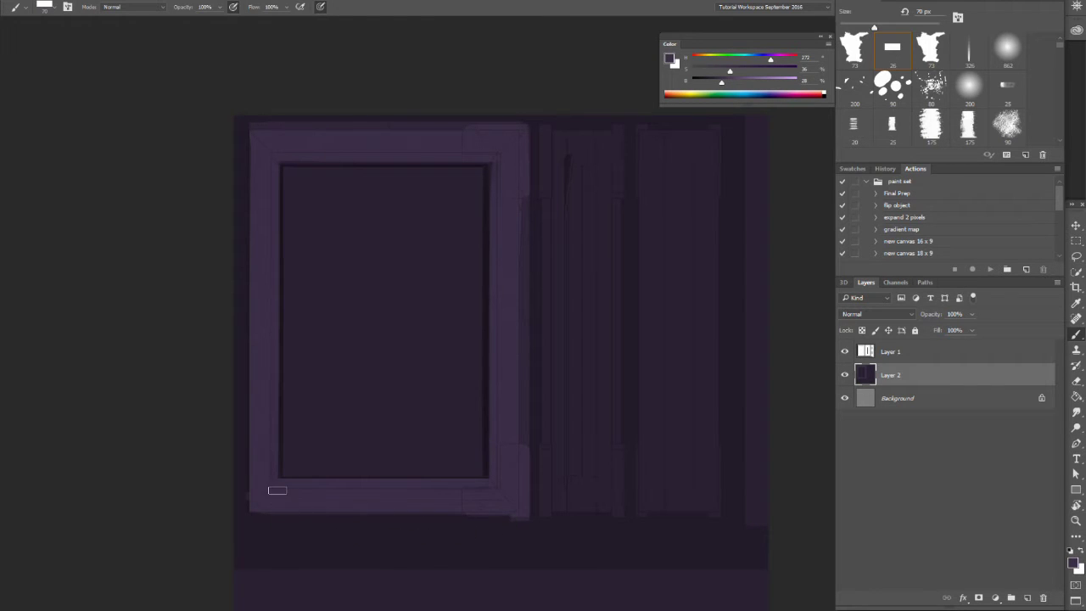
- Select Layer 1 and Layer 2 together and move them toward the right side of the canvas
{"action": "mouse_move", "coordinate": [553, 405]}
{"action": "left_mouse_down"}
{"action": "mouse_move", "coordinate": [550, 361]}
{"action": "mouse_move", "coordinate": [542, 375]}
{"action": "left_mouse_up"}
{"action": "left_click", "coordinate": [988, 359], "text": "shift"}
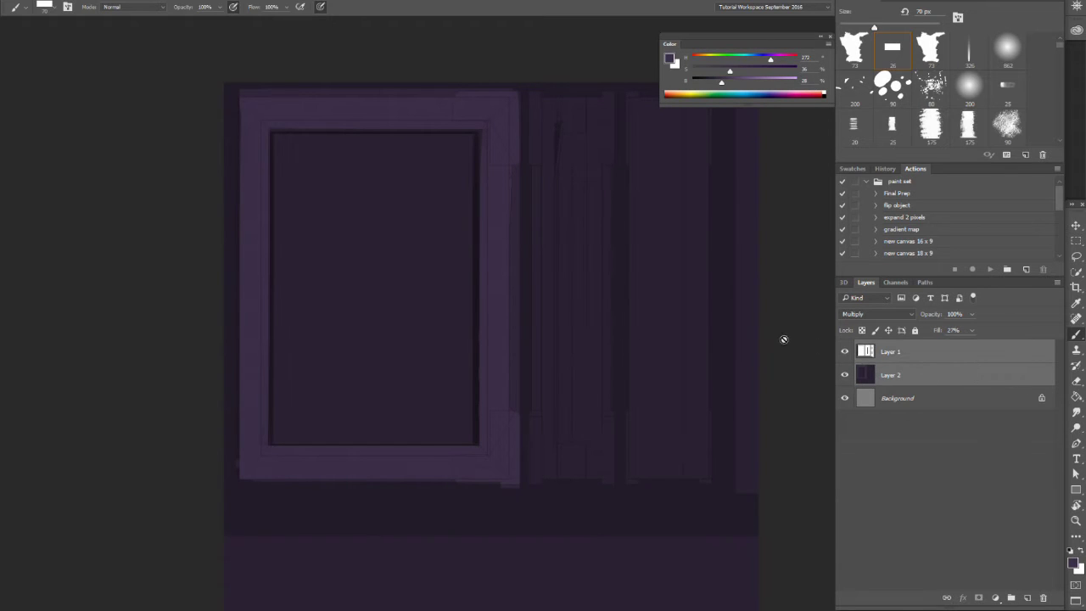
{"action": "key", "text": "v"}
{"action": "left_click_drag", "start_coordinate": [593, 316], "coordinate": [735, 318]}
- Scale both selected layers to about 79%, place the cover in the canvas's upper right corner, and apply the transformation
{"action": "key", "text": "z"}
{"action": "left_click", "coordinate": [653, 339], "text": "alt"}
{"action": "left_click", "coordinate": [652, 339], "text": "alt"}
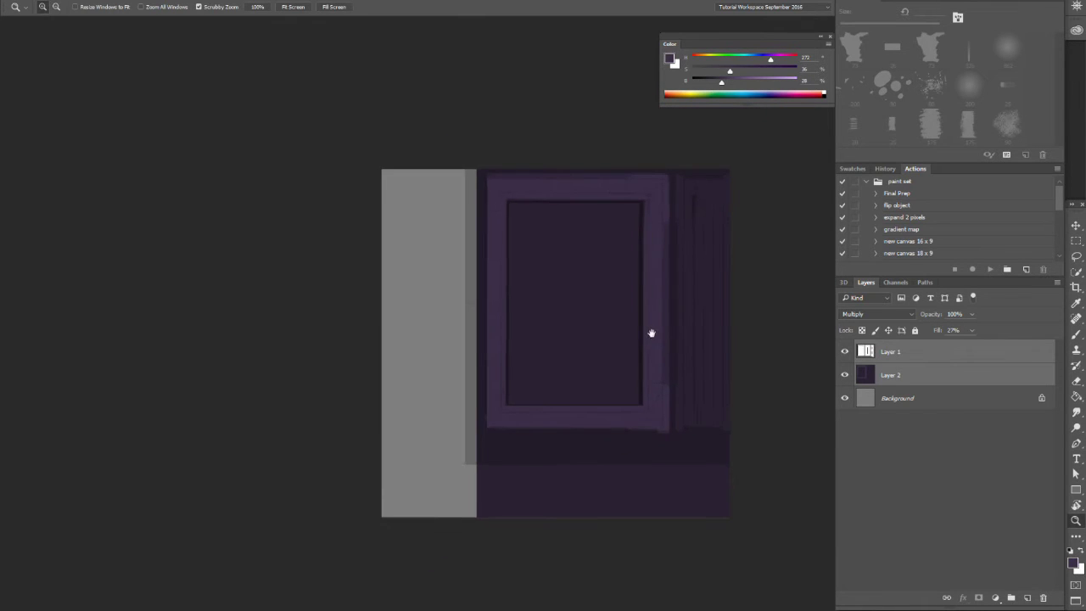
{"action": "left_click_drag", "start_coordinate": [650, 334], "coordinate": [611, 336]}
{"action": "key", "text": "v"}
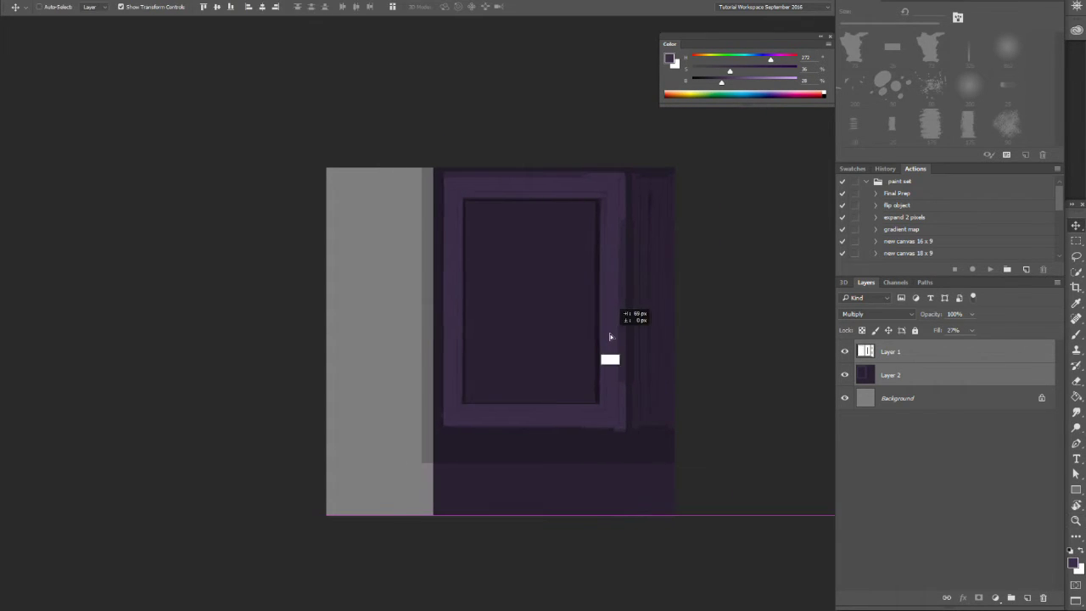
{"action": "left_click_drag", "start_coordinate": [419, 515], "coordinate": [504, 434]}
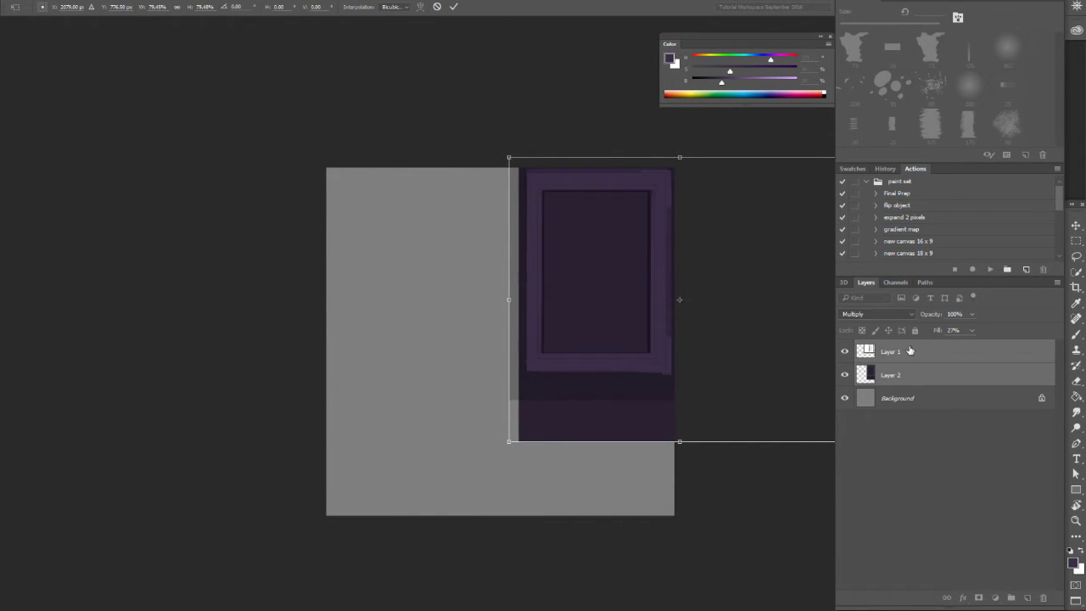
{"action": "key", "text": "Return"}
{"action": "left_click", "coordinate": [868, 375]}
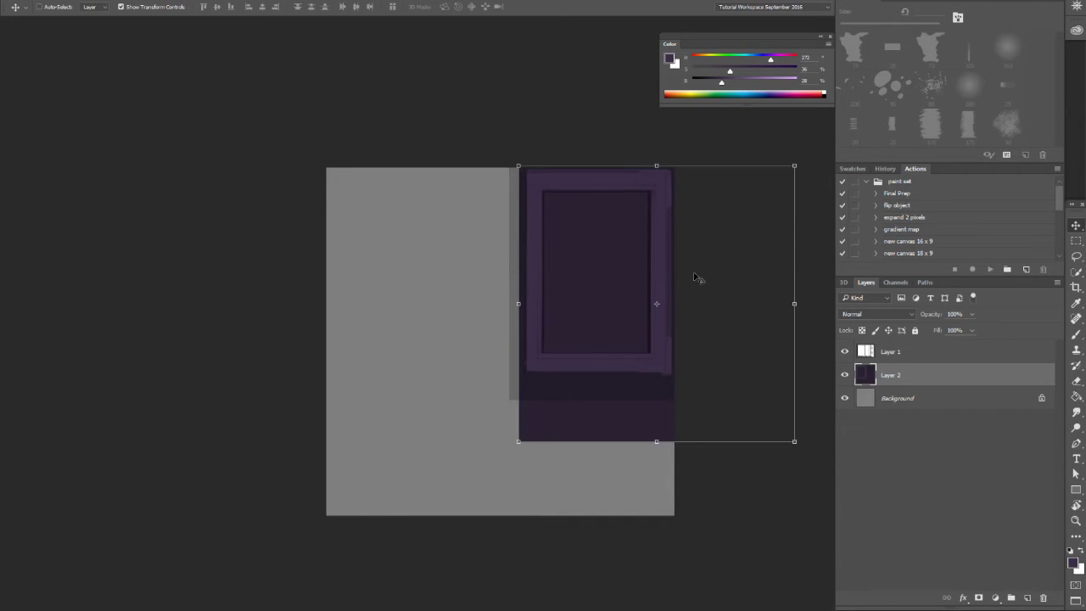
{"action": "left_click", "coordinate": [854, 351]}
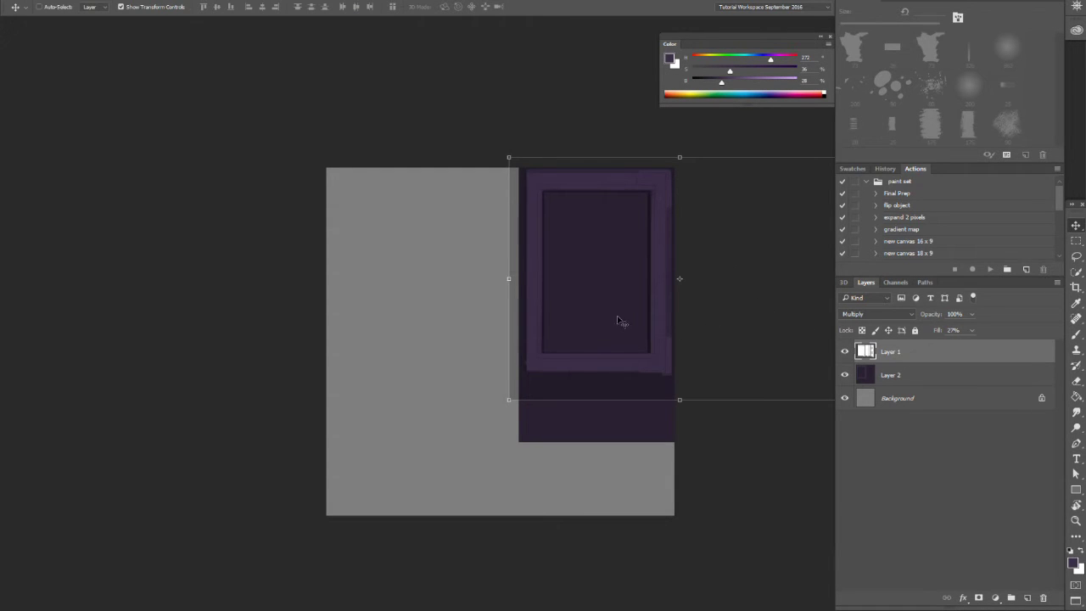
{"action": "key", "text": "m"}
{"action": "left_click_drag", "start_coordinate": [492, 414], "coordinate": [679, 165]}
{"action": "key", "text": "ctrl+d"}
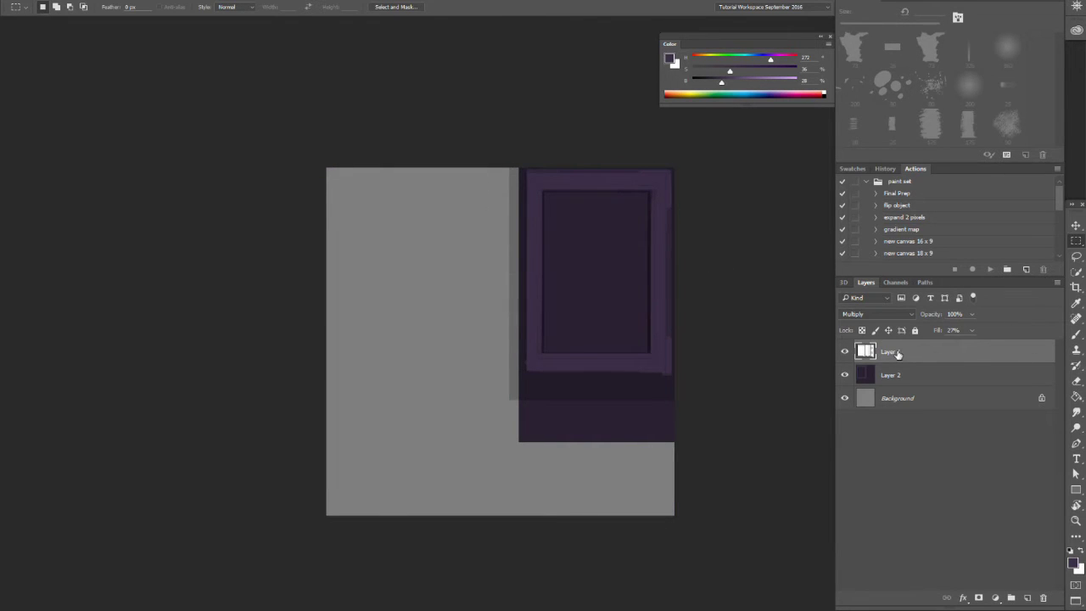
- Select Layer 1 and Layer 2 together and move them left until the side views right of the cover fit on the canvas
{"action": "left_click", "coordinate": [887, 375], "text": "ctrl"}
{"action": "key", "text": "v"}
{"action": "left_click_drag", "start_coordinate": [553, 322], "coordinate": [516, 322]}
- Copy the spine view on Layer 1 and align the copy against the front cover's left edge
{"action": "left_click", "coordinate": [891, 353]}
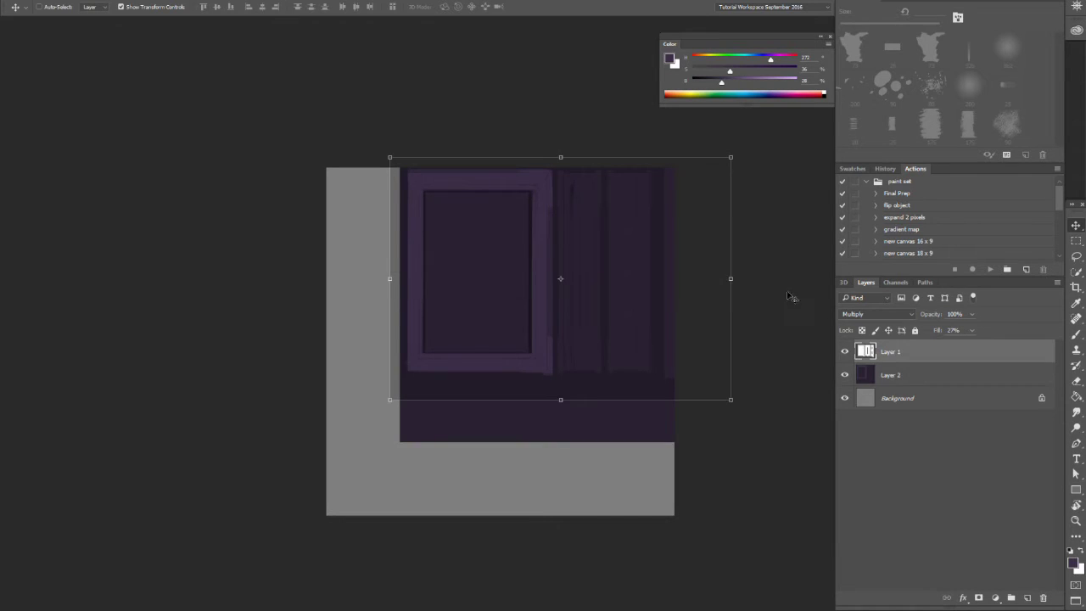
{"action": "key", "text": "m"}
{"action": "left_click_drag", "start_coordinate": [608, 170], "coordinate": [656, 377]}
{"action": "key", "text": "v"}
{"action": "left_click_drag", "start_coordinate": [645, 331], "coordinate": [458, 308]}
{"action": "key", "text": "z"}
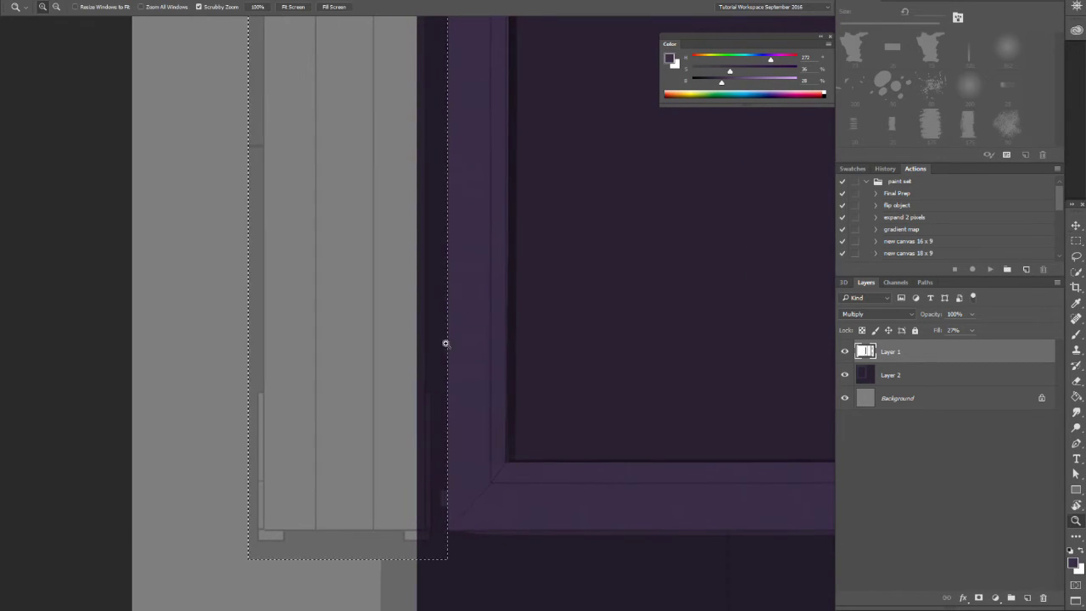
{"action": "key", "text": "v"}
{"action": "left_click_drag", "start_coordinate": [405, 398], "coordinate": [430, 399]}
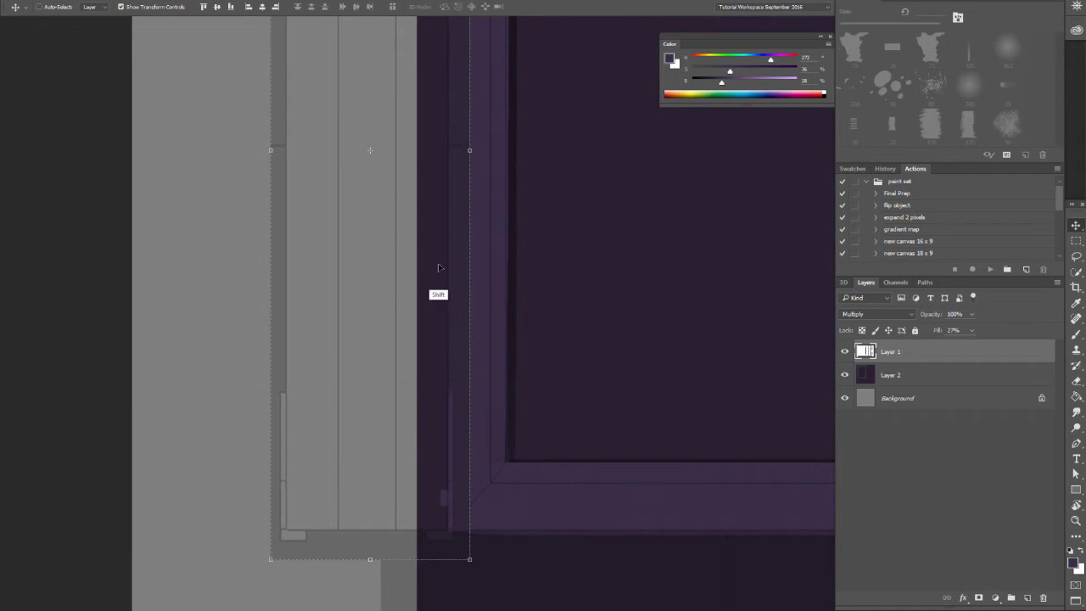
- Copy the front cover view from Layer 1 onto a new layer and flip it horizontally
{"action": "key", "text": "z"}
{"action": "left_click_drag", "start_coordinate": [475, 326], "coordinate": [419, 373]}
{"action": "left_click", "coordinate": [474, 331], "text": "alt"}
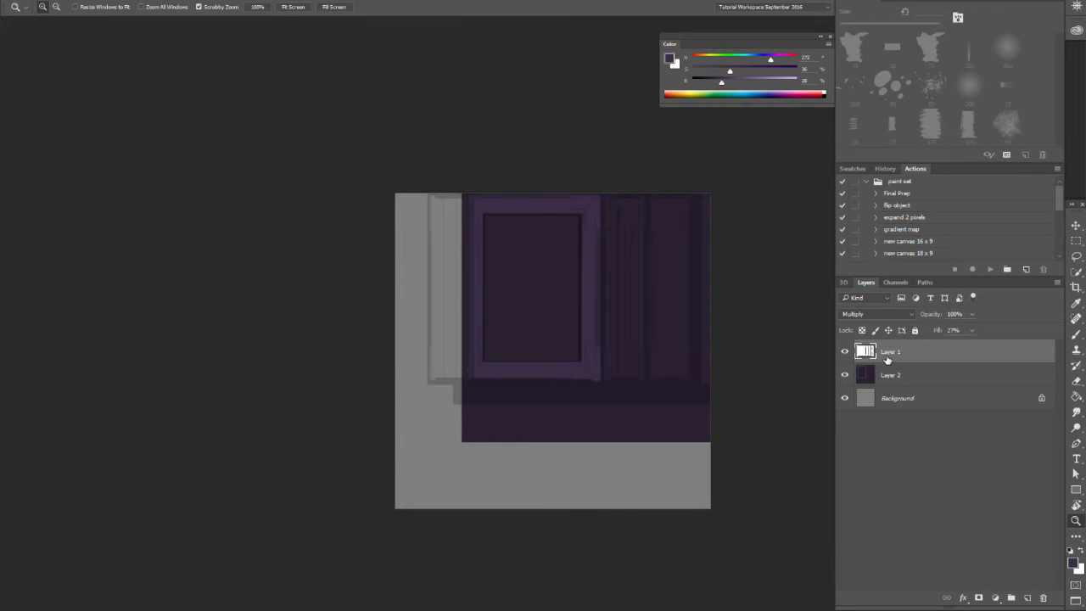
{"action": "key", "text": "m"}
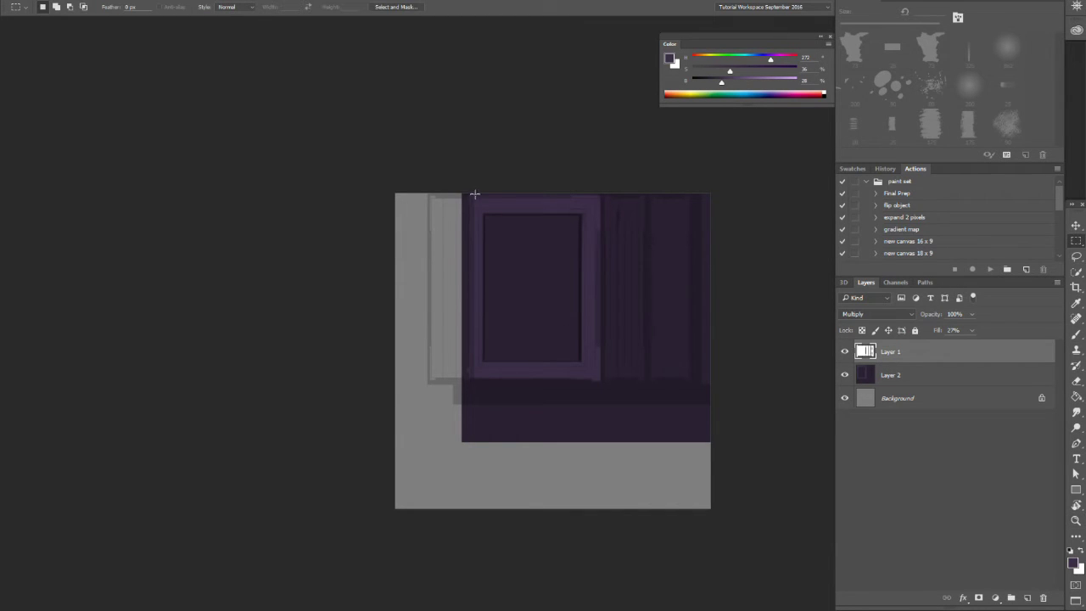
{"action": "left_click_drag", "start_coordinate": [461, 190], "coordinate": [605, 389]}
{"action": "key", "text": "ctrl"}
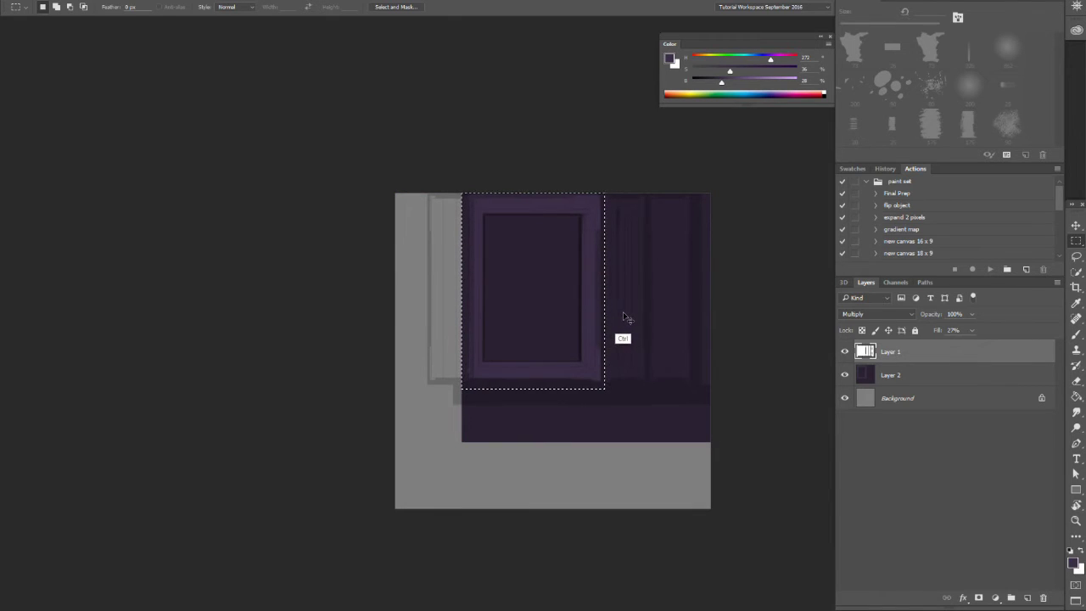
{"action": "key", "text": "ctrl+j"}
{"action": "key", "text": "ctrl+t"}
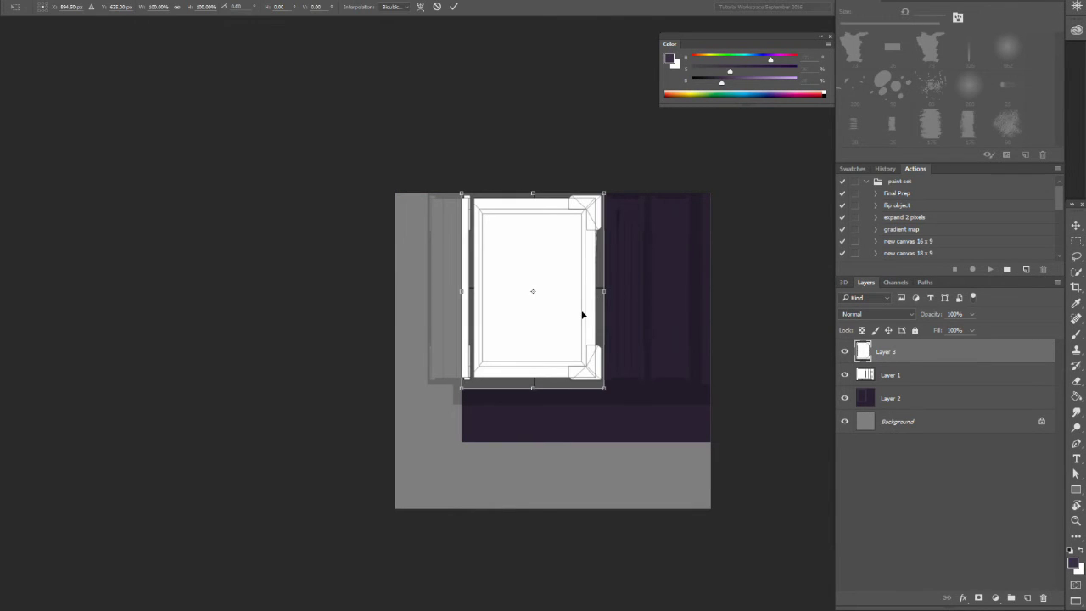
{"action": "right_click", "coordinate": [582, 315]}
{"action": "left_click", "coordinate": [607, 468]}
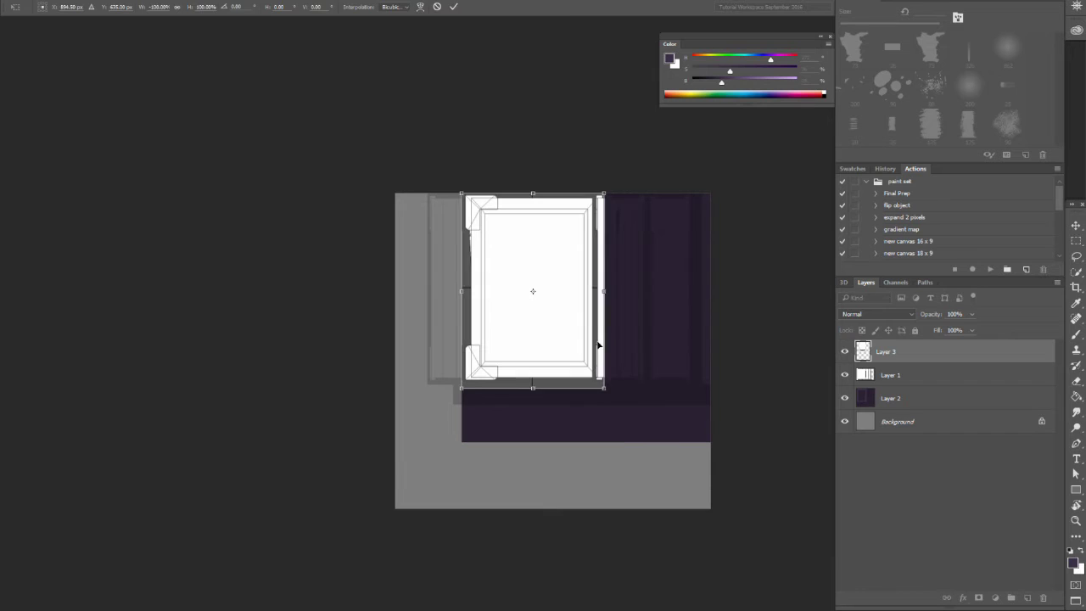
{"action": "key", "text": "Return"}
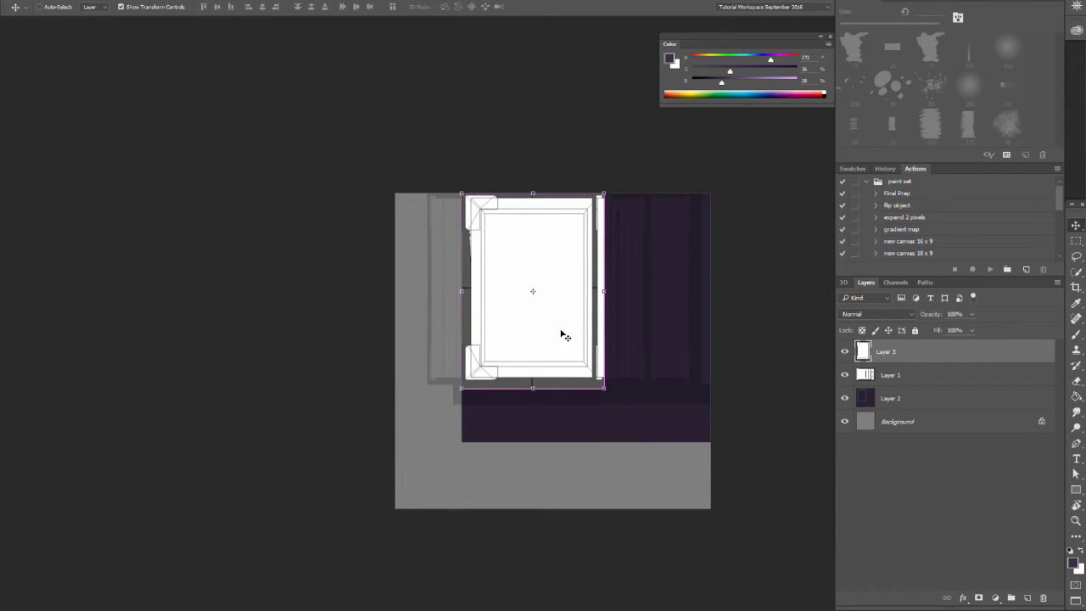
- Move the flipped cover to the canvas's left side and shift Layer 1 right to make room beside it
{"action": "left_click_drag", "start_coordinate": [561, 335], "coordinate": [417, 335]}
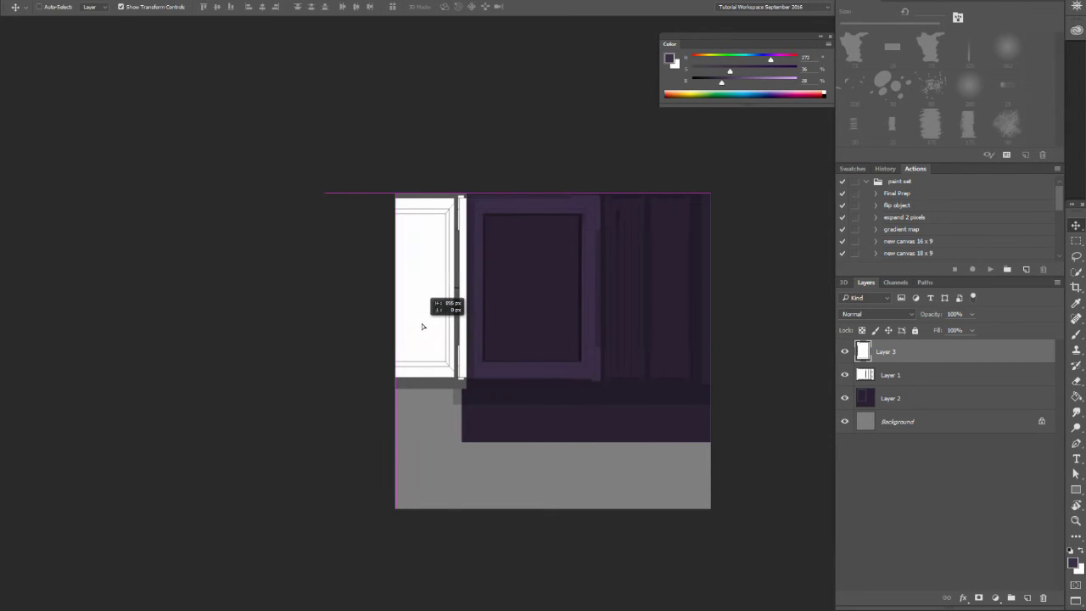
{"action": "left_click", "coordinate": [895, 374]}
{"action": "left_click_drag", "start_coordinate": [547, 318], "coordinate": [569, 312]}
{"action": "key", "text": "ctrl+z"}
{"action": "left_click_drag", "start_coordinate": [480, 260], "coordinate": [604, 289]}
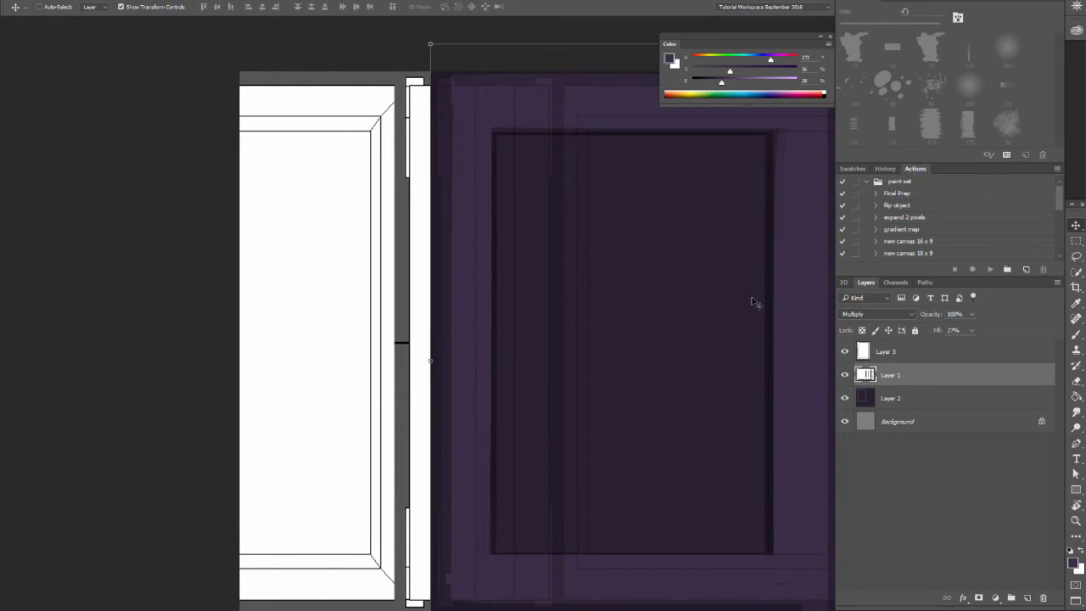
- Align the flipped cover on Layer 3 with the spine view using 33% fill, and restore its fill to 100%
{"action": "left_click", "coordinate": [943, 354]}
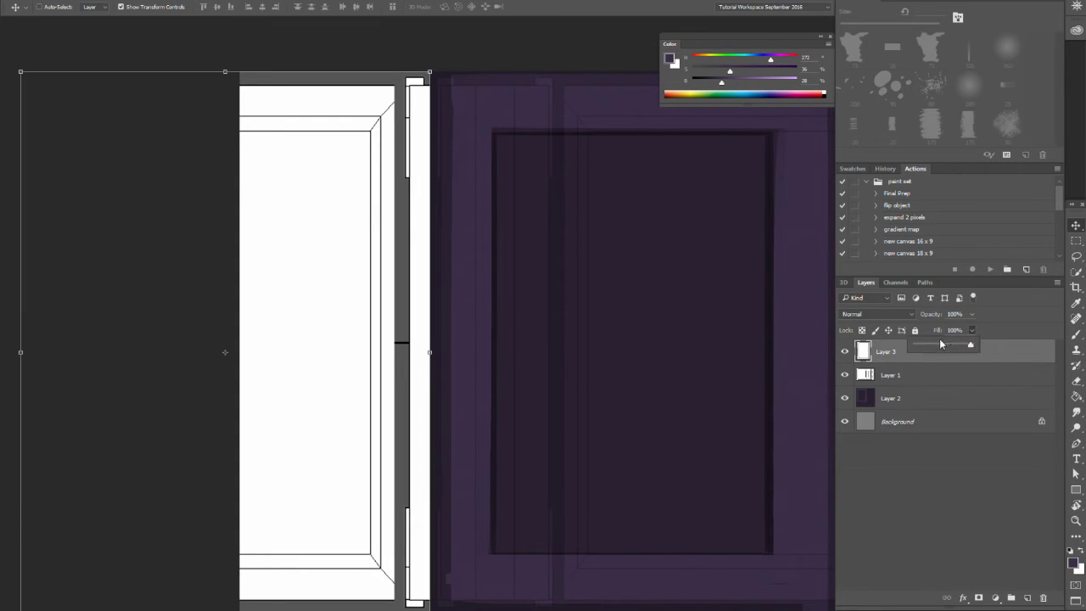
{"action": "left_click_drag", "start_coordinate": [939, 342], "coordinate": [931, 344]}
{"action": "left_click_drag", "start_coordinate": [362, 289], "coordinate": [412, 285]}
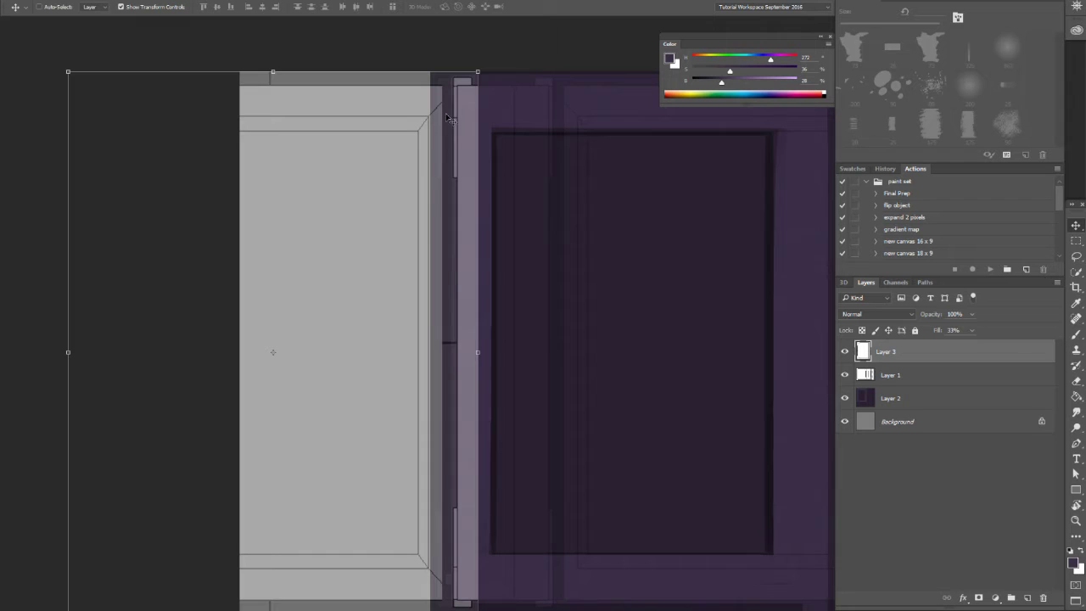
{"action": "left_click", "coordinate": [970, 332]}
{"action": "left_click", "coordinate": [1006, 346]}
- Set Layer 1's fill to 100% and merge it with Layer 3
{"action": "left_click", "coordinate": [926, 372]}
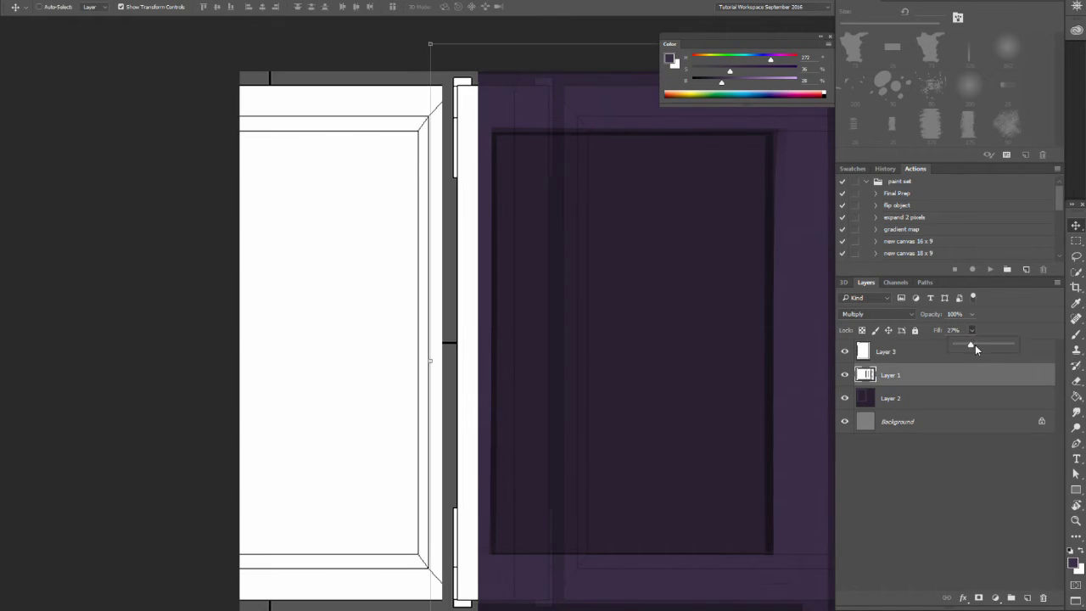
{"action": "left_click", "coordinate": [919, 355]}
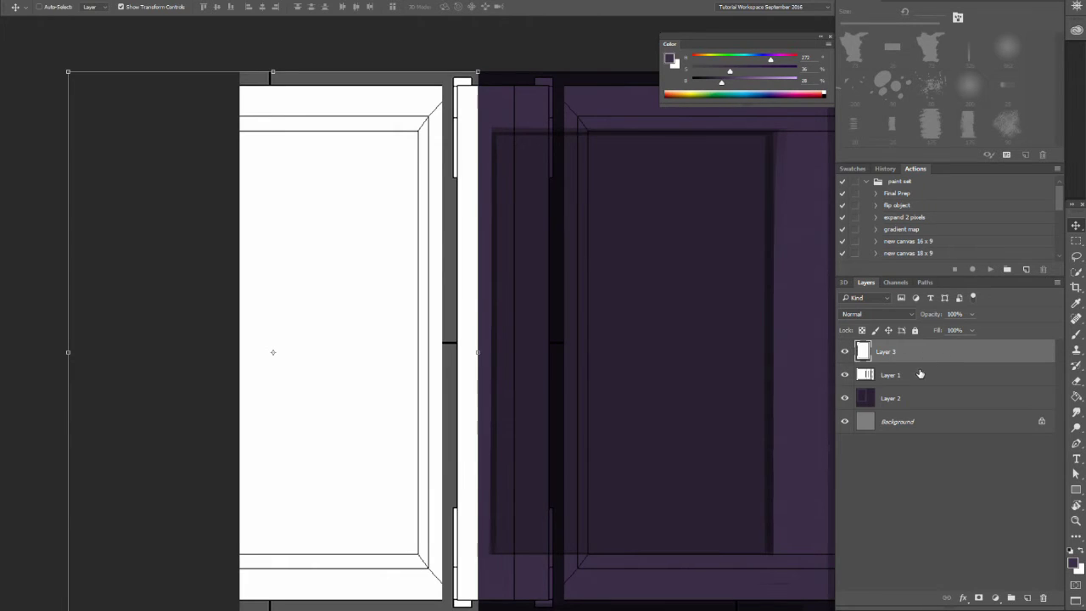
{"action": "left_click", "coordinate": [917, 377]}
{"action": "left_click", "coordinate": [920, 353]}
{"action": "left_click", "coordinate": [910, 374], "text": "shift"}
{"action": "key", "text": "ctrl+e"}
- Set the merged line layer's blend mode to Multiply and undo the accidental duplicate of it
{"action": "left_click", "coordinate": [865, 315]}
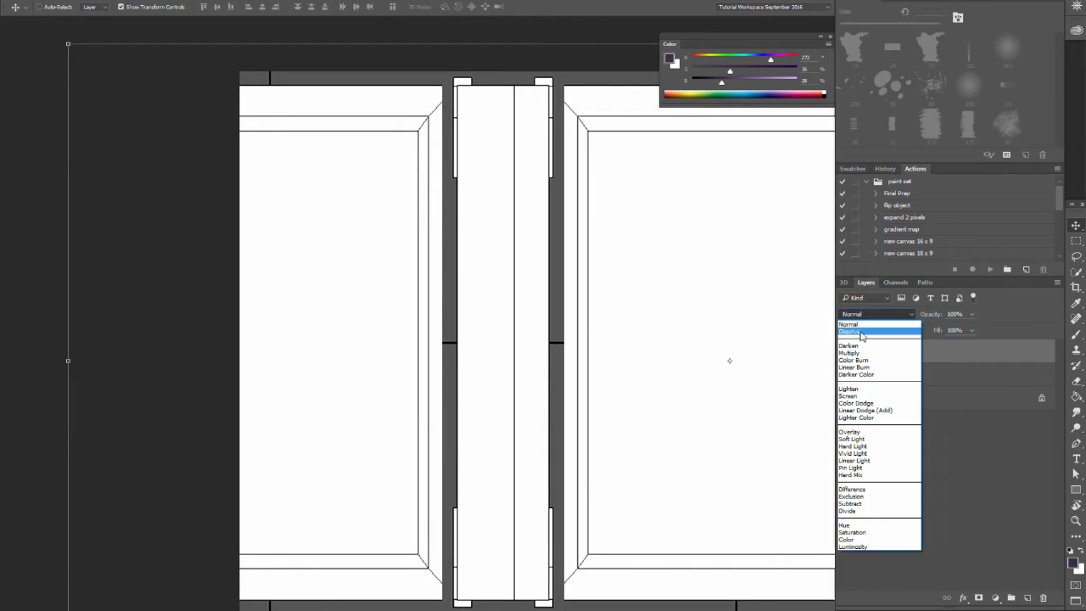
{"action": "left_click", "coordinate": [864, 357]}
{"action": "mouse_move", "coordinate": [507, 234]}
{"action": "left_mouse_down"}
{"action": "mouse_move", "coordinate": [531, 224]}
{"action": "mouse_move", "coordinate": [502, 225]}
{"action": "left_mouse_up"}
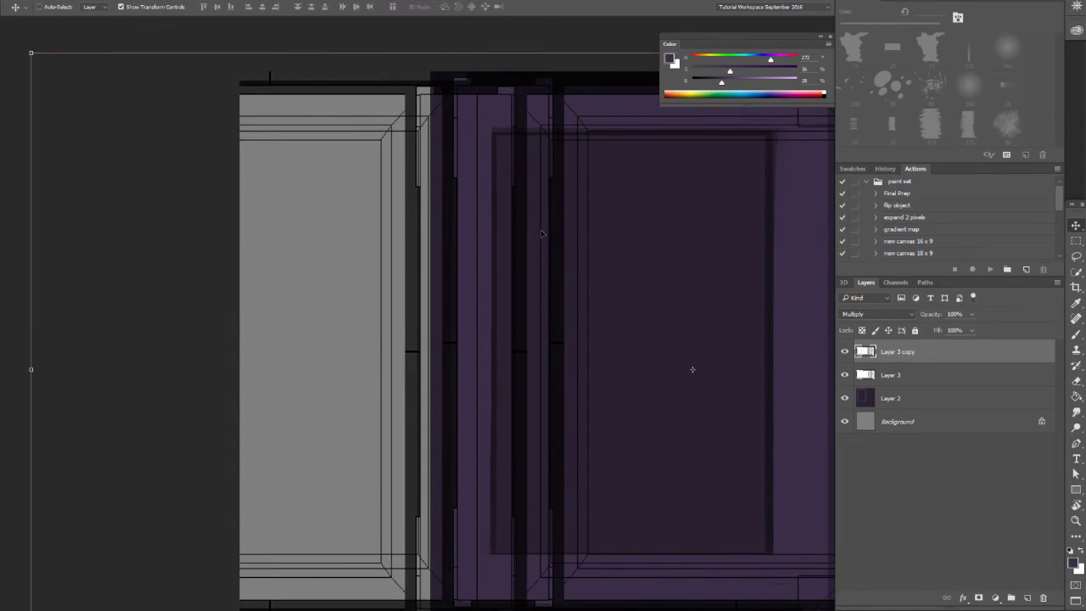
{"action": "key", "text": "ctrl+z"}
- Cut the narrow page-side view out of Layer 3 and align the remaining views with the canvas's left edge
{"action": "left_click_drag", "start_coordinate": [606, 226], "coordinate": [500, 229]}
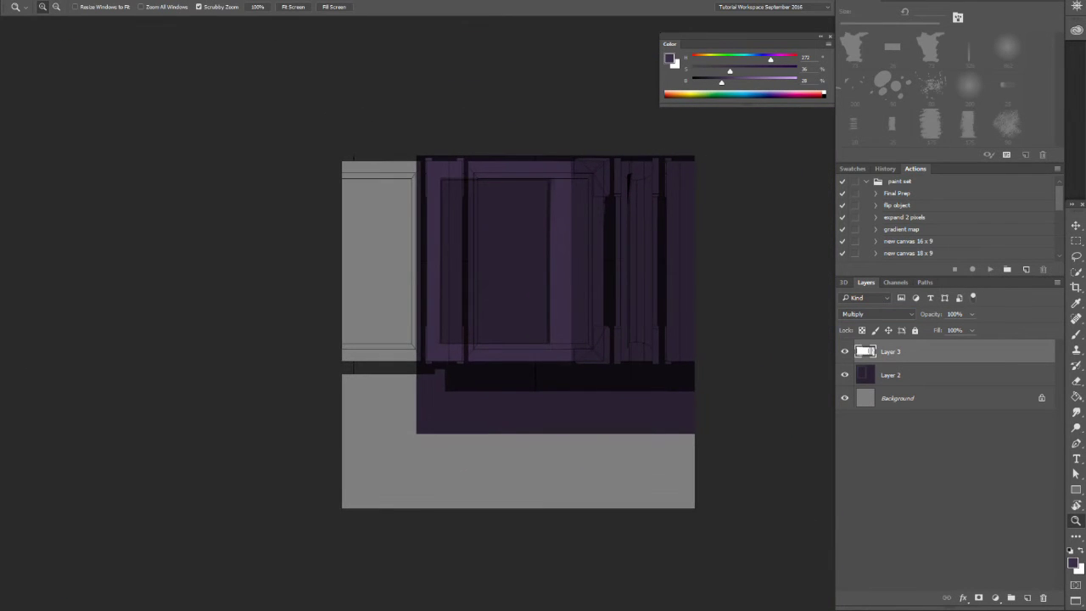
{"action": "key", "text": "v"}
{"action": "left_click_drag", "start_coordinate": [548, 279], "coordinate": [417, 245]}
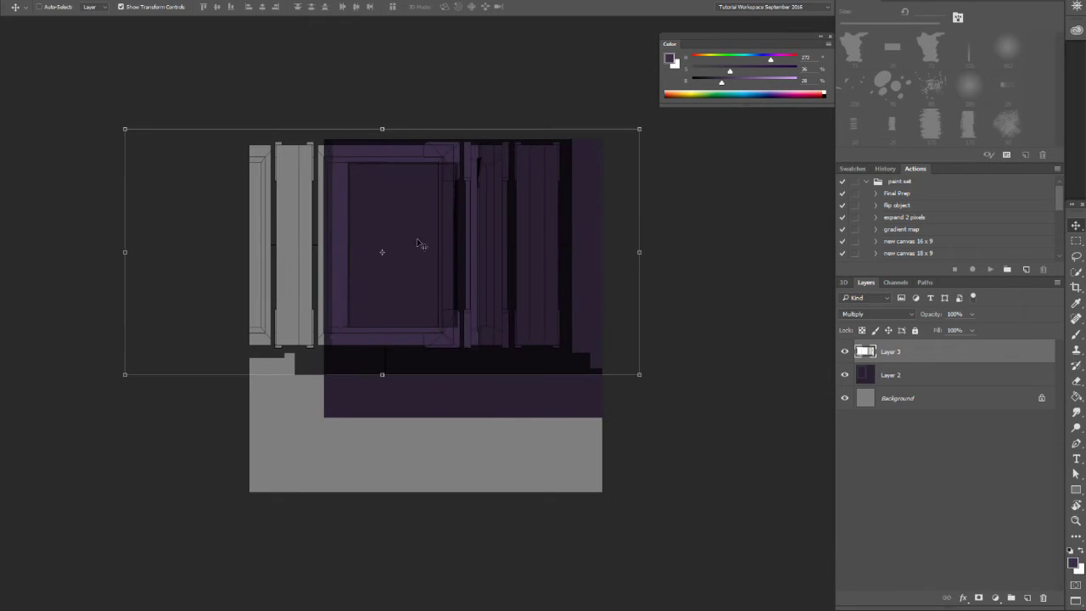
{"action": "key", "text": "m"}
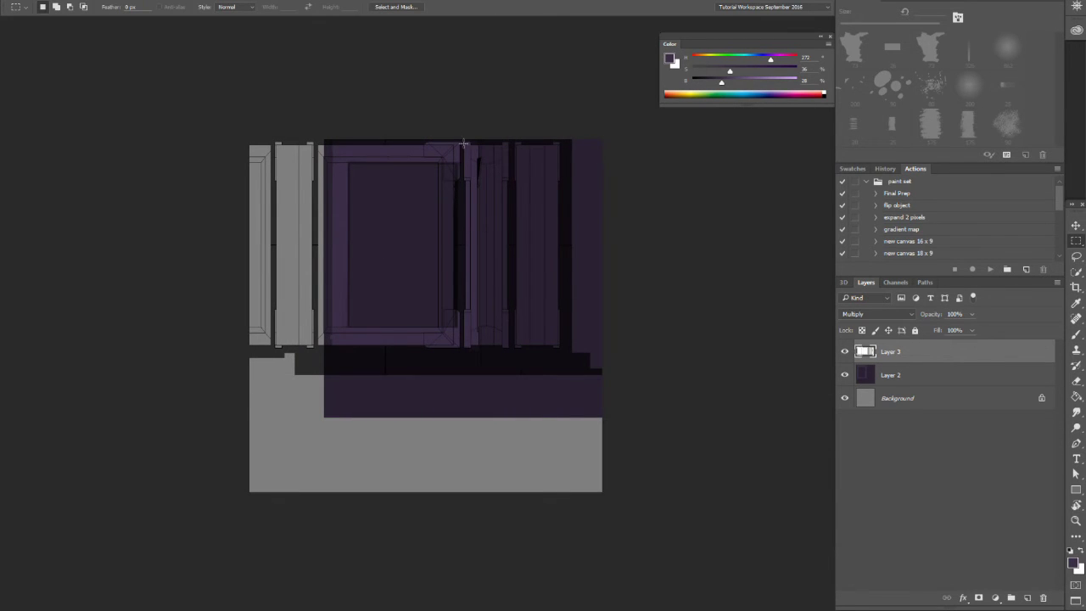
{"action": "left_click_drag", "start_coordinate": [463, 143], "coordinate": [512, 357]}
{"action": "key", "text": "v"}
{"action": "left_click_drag", "start_coordinate": [433, 283], "coordinate": [545, 277]}
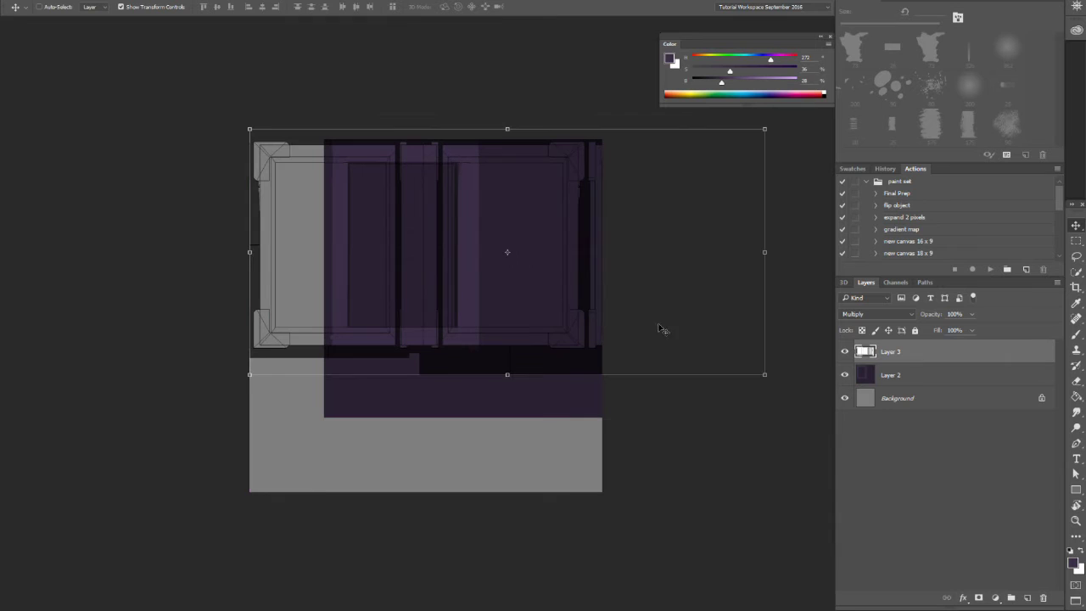
- Paste the page-side view, rotate it to horizontal in the canvas's lower left corner, and merge it into Layer 3
{"action": "key", "text": "ctrl+v"}
{"action": "left_click_drag", "start_coordinate": [625, 272], "coordinate": [633, 367]}
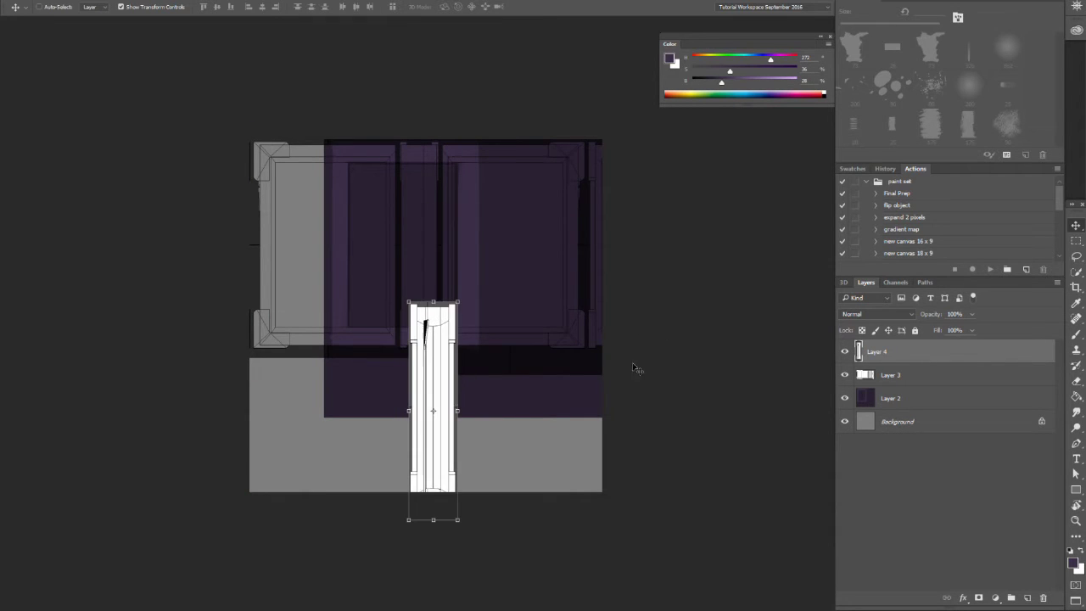
{"action": "left_click_drag", "start_coordinate": [461, 293], "coordinate": [416, 469]}
{"action": "key", "text": "Return"}
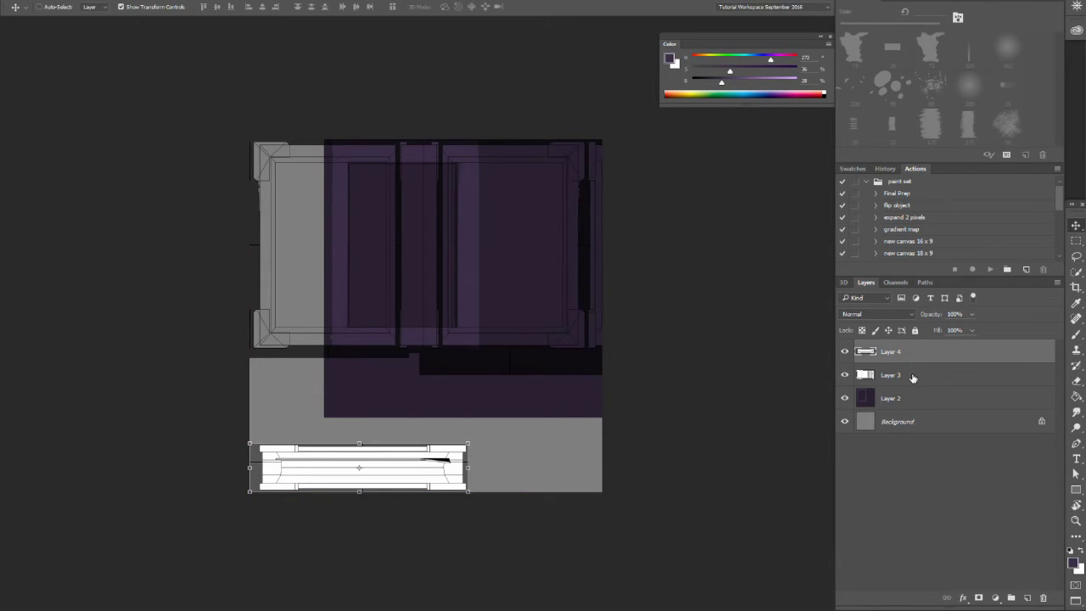
{"action": "key", "text": "ctrl+e"}
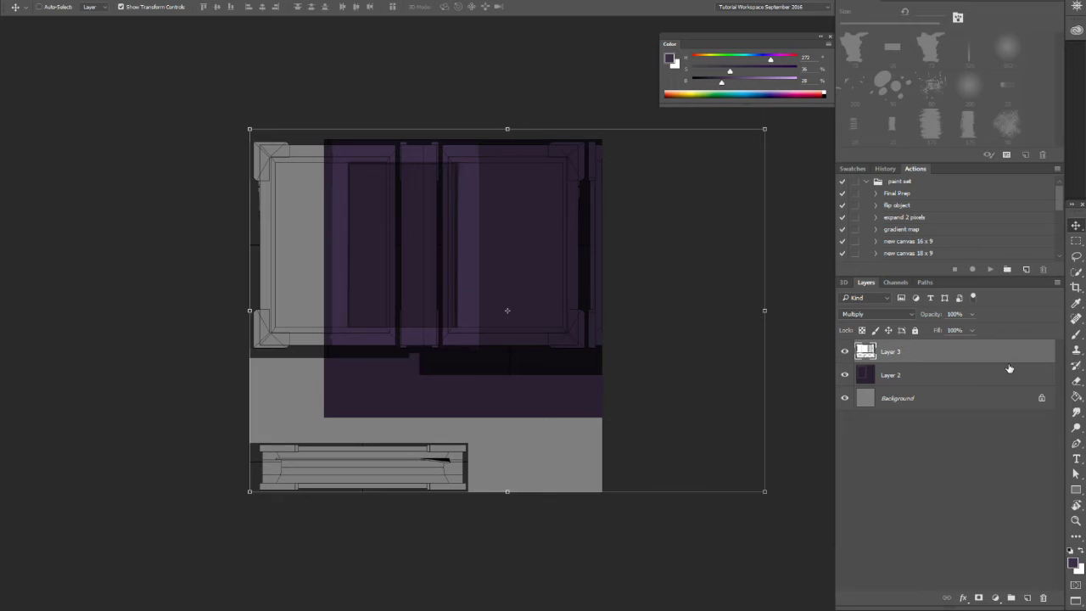
- Move the painted cover on Layer 2 to the right so it lines up beneath the right cover's lines
{"action": "left_click", "coordinate": [1008, 373]}
{"action": "left_click_drag", "start_coordinate": [507, 264], "coordinate": [643, 258]}
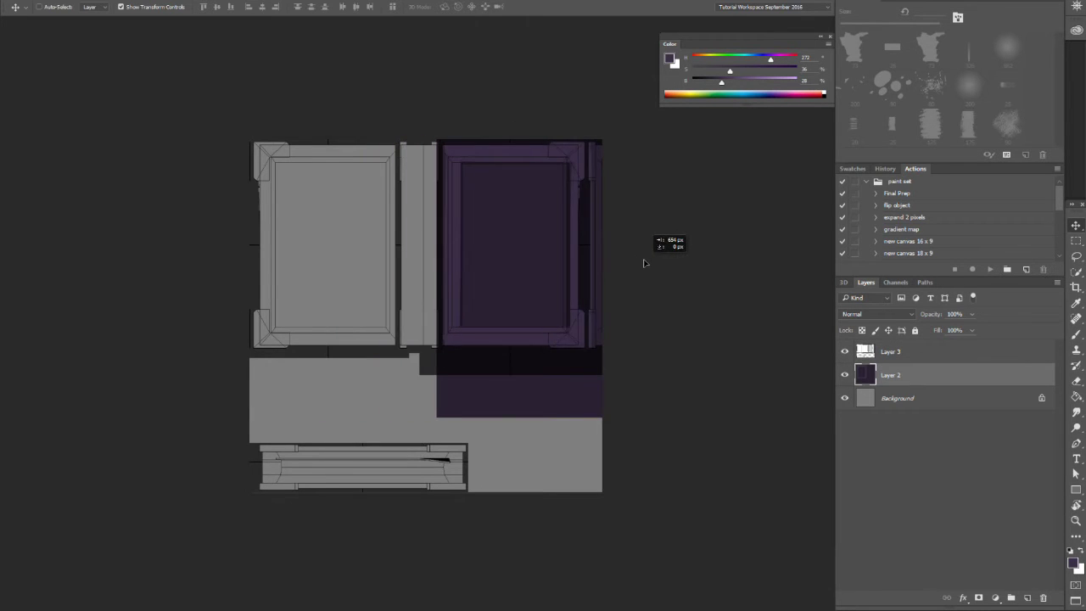
{"action": "key", "text": "z"}
{"action": "mouse_move", "coordinate": [516, 189]}
{"action": "left_mouse_down"}
{"action": "mouse_move", "coordinate": [562, 187]}
{"action": "mouse_move", "coordinate": [503, 199]}
{"action": "left_mouse_up"}
{"action": "key", "text": "v"}
{"action": "key", "text": "z"}
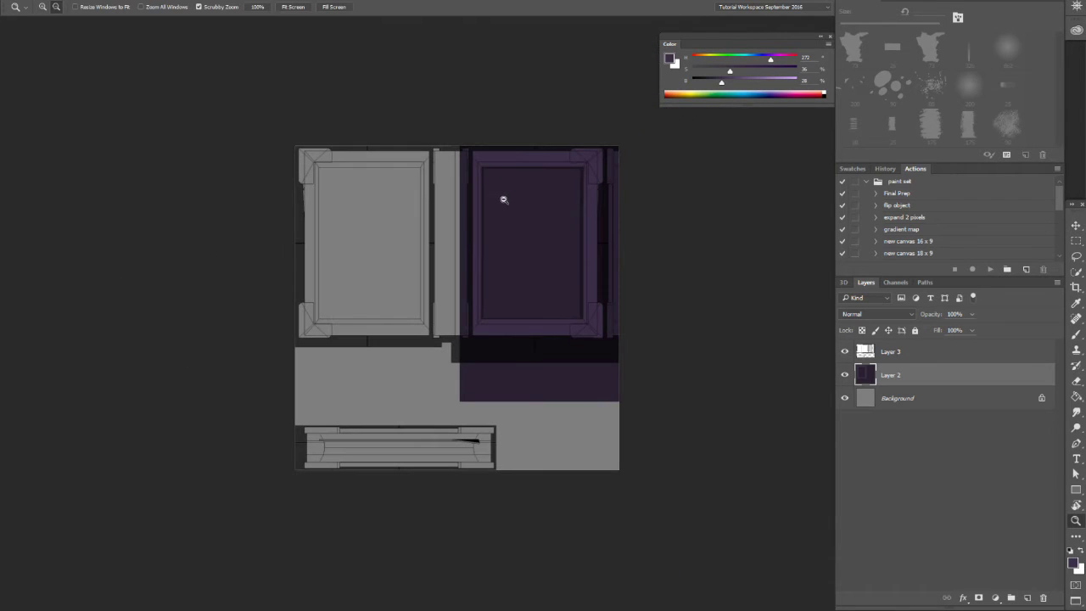
- Duplicate the painted cover on Layer 2 and align the copy beneath the left cover's lines
{"action": "key", "text": "v"}
{"action": "left_click_drag", "start_coordinate": [562, 243], "coordinate": [410, 218]}
{"action": "key", "text": "z"}
{"action": "key", "text": "v"}
{"action": "scroll", "coordinate": [465, 219], "scroll_direction": "down", "scroll_amount": 6}
- Delete the part of the copied paint that overlaps the right cover and merge the copy into Layer 2
{"action": "key", "text": "m"}
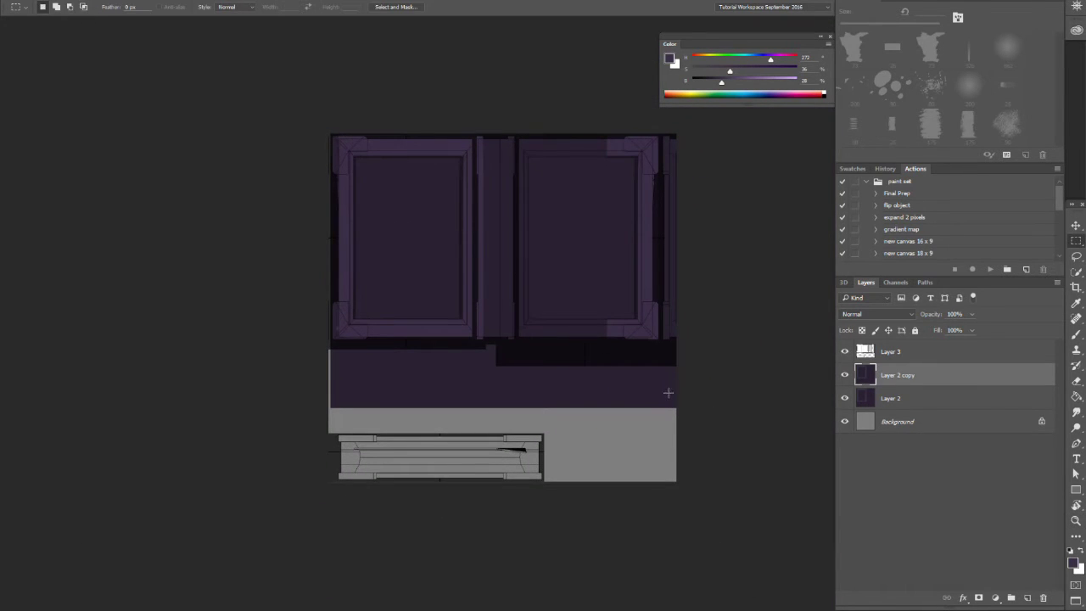
{"action": "left_click_drag", "start_coordinate": [746, 422], "coordinate": [500, 73]}
{"action": "key", "text": "Delete"}
{"action": "key", "text": "ctrl+d"}
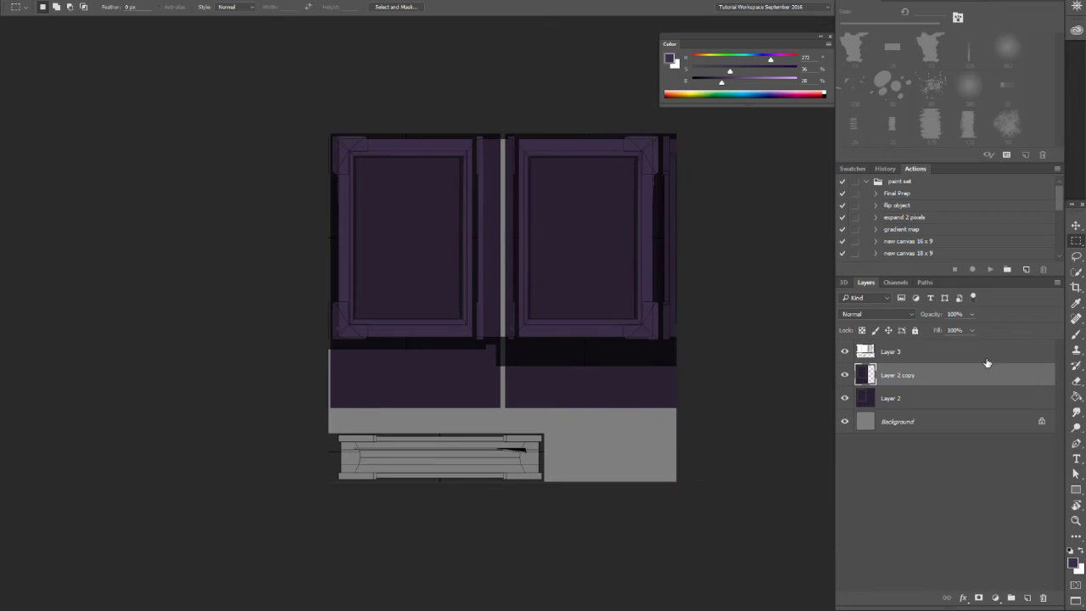
{"action": "key", "text": "ctrl+e"}
{"action": "key", "text": "z"}
{"action": "left_click", "coordinate": [510, 183]}
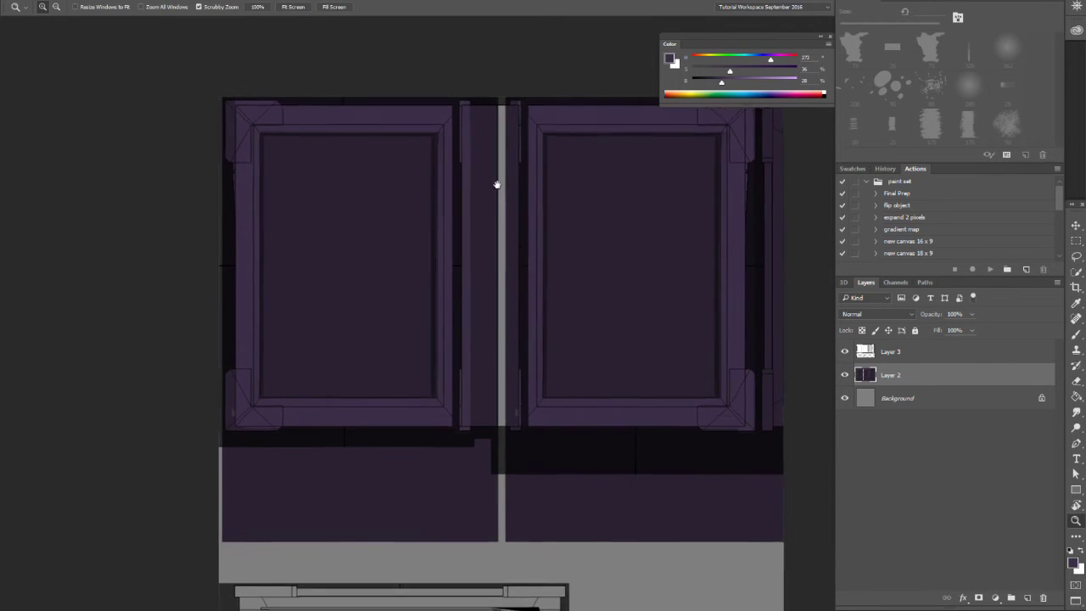
{"action": "left_click_drag", "start_coordinate": [488, 170], "coordinate": [502, 173]}
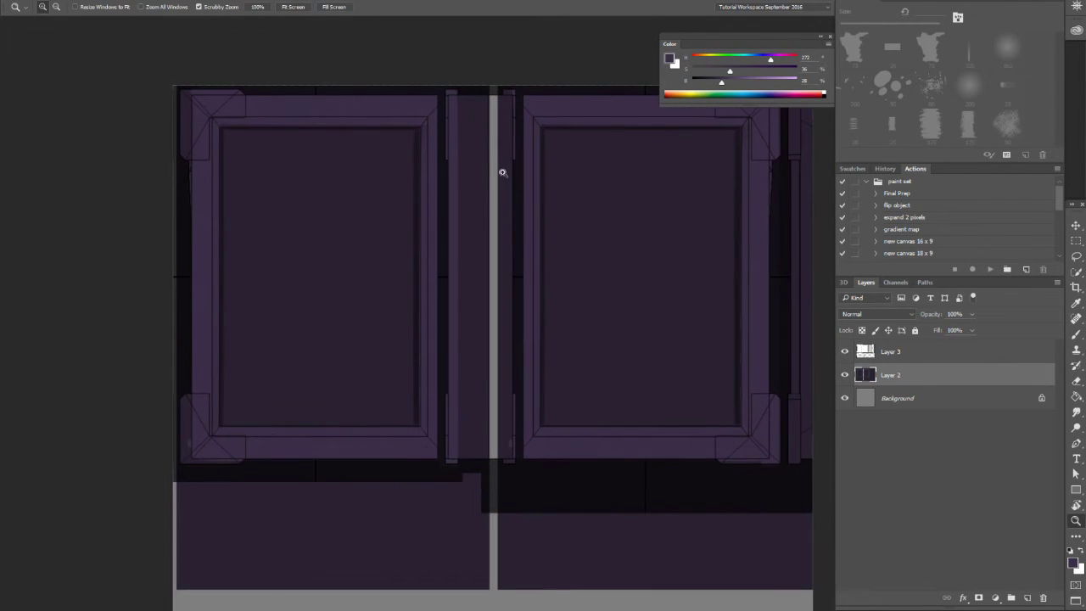
{"action": "key", "text": "m"}
{"action": "left_click_drag", "start_coordinate": [446, 473], "coordinate": [524, 85]}
{"action": "key", "text": "z"}
{"action": "left_click_drag", "start_coordinate": [485, 206], "coordinate": [538, 208]}
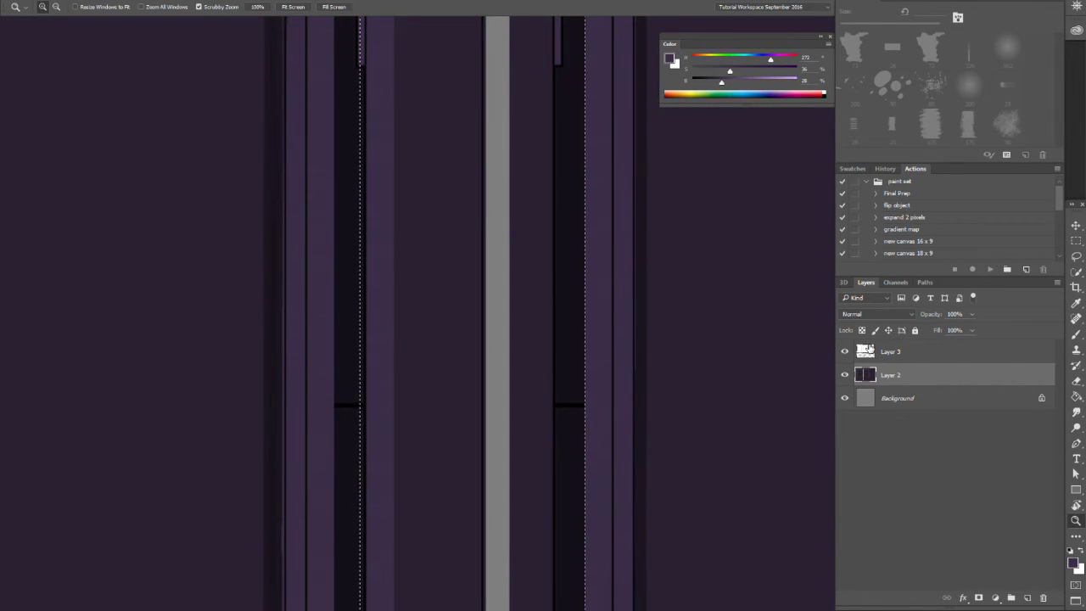
- Switch Layer 3 to Normal blending to examine the spine's line work, drop the selection, and restore Multiply
{"action": "left_click", "coordinate": [898, 351]}
{"action": "left_click", "coordinate": [888, 315]}
{"action": "left_click", "coordinate": [880, 324]}
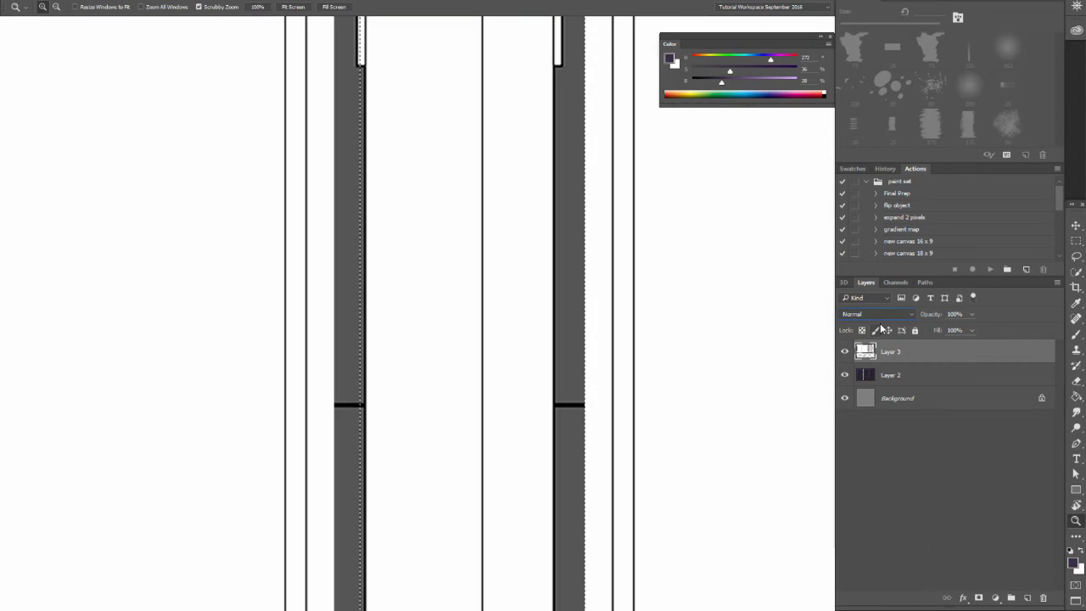
{"action": "left_click_drag", "start_coordinate": [484, 297], "coordinate": [441, 300]}
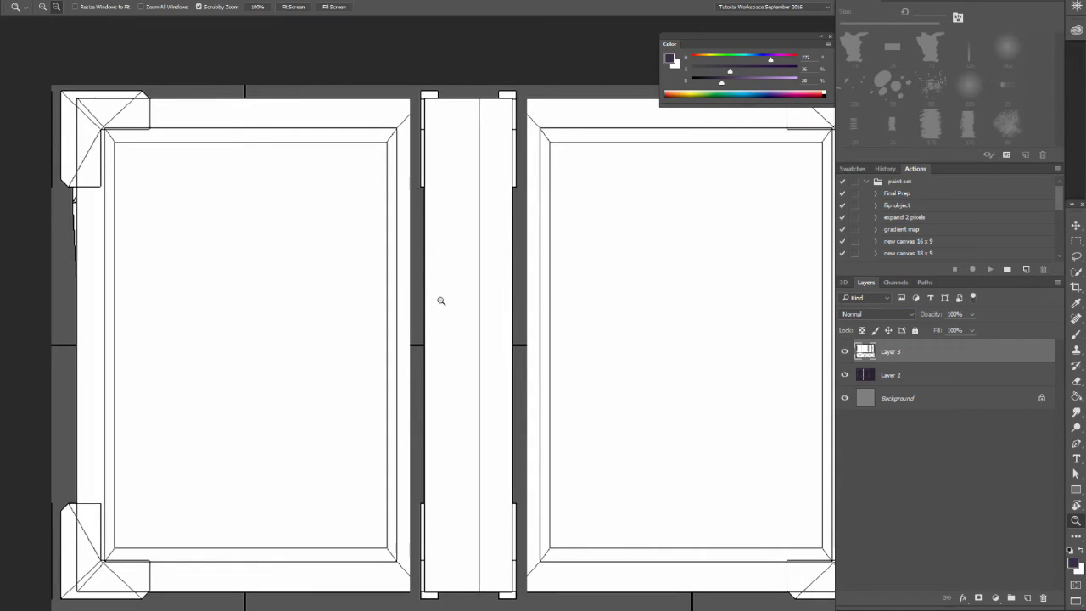
{"action": "key", "text": "ctrl+d"}
{"action": "left_click", "coordinate": [879, 314]}
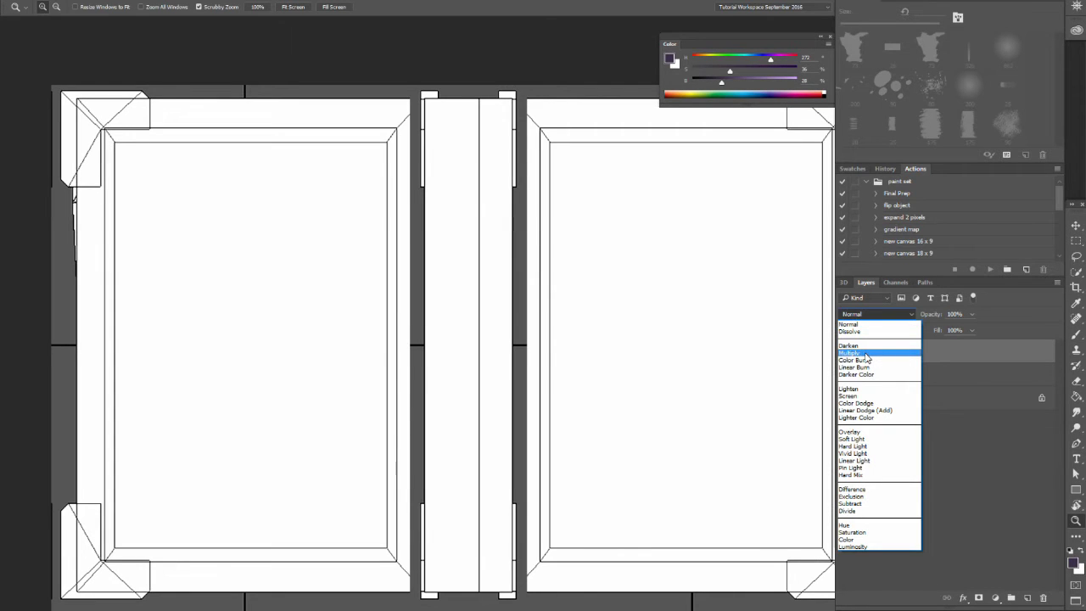
{"action": "left_click", "coordinate": [865, 354]}
- On Layer 2, select the spine area between the two covers, fill it with the dark purple, and deselect
{"action": "left_click", "coordinate": [882, 375]}
{"action": "left_click_drag", "start_coordinate": [400, 296], "coordinate": [359, 189]}
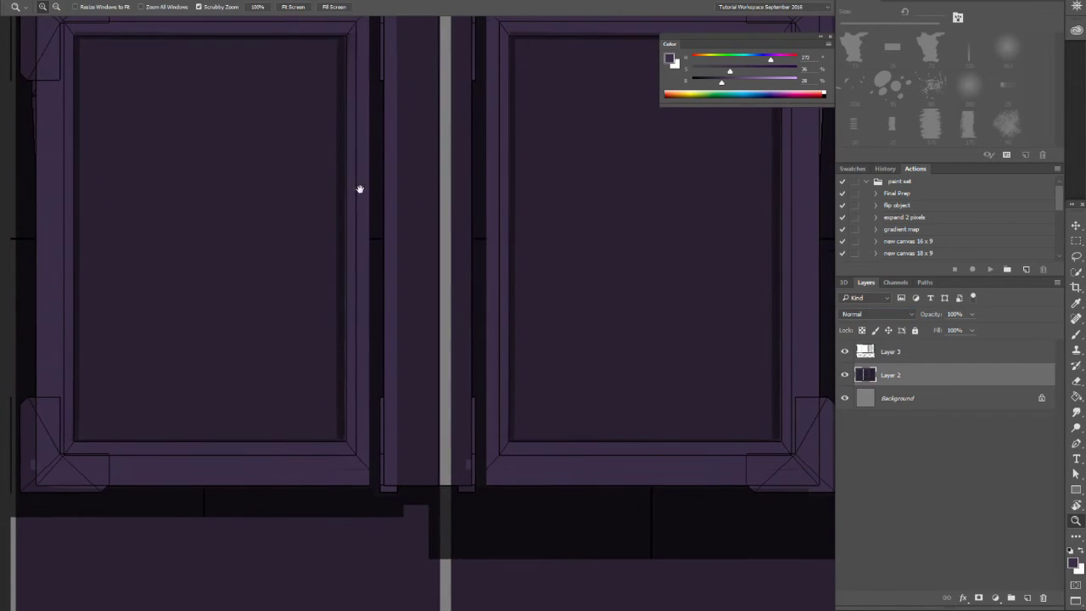
{"action": "key", "text": "m"}
{"action": "left_click_drag", "start_coordinate": [387, 101], "coordinate": [382, 128]}
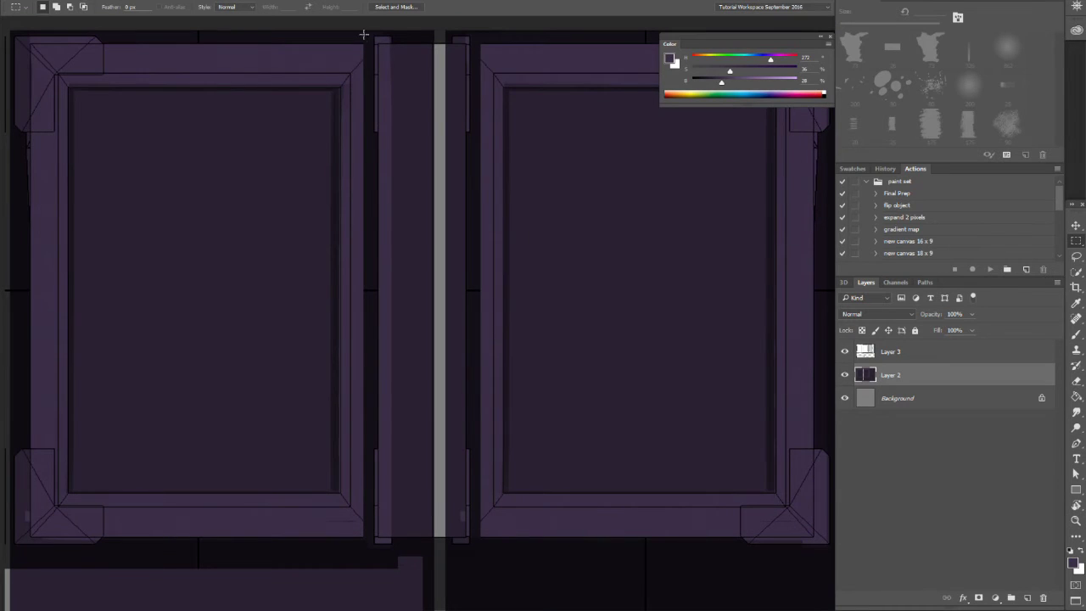
{"action": "left_click_drag", "start_coordinate": [363, 34], "coordinate": [482, 548]}
{"action": "key", "text": "b"}
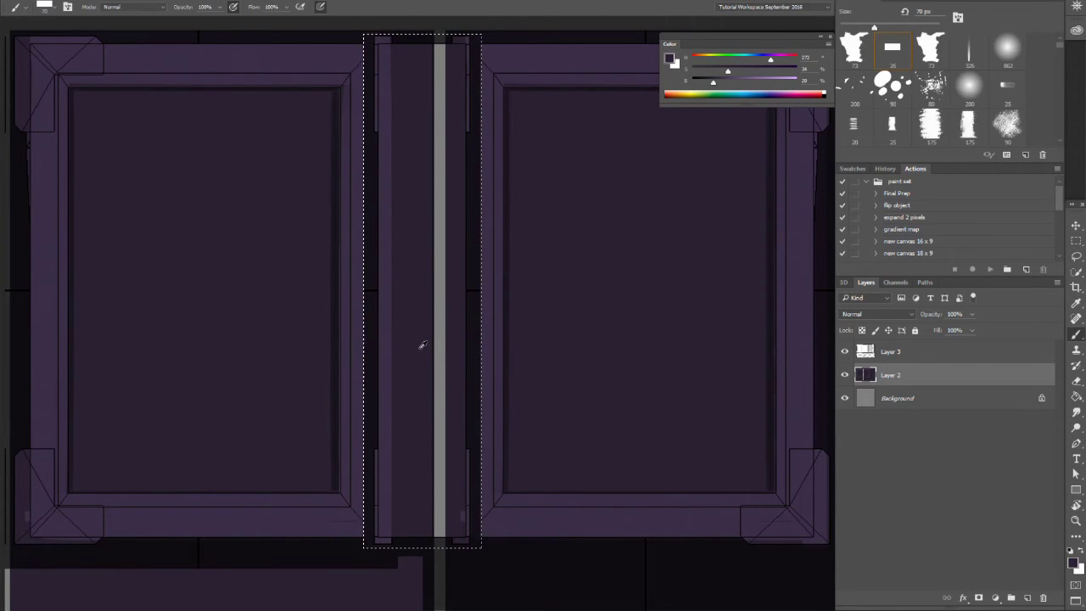
{"action": "key", "text": "alt+BackSpace"}
{"action": "key", "text": "ctrl+d"}
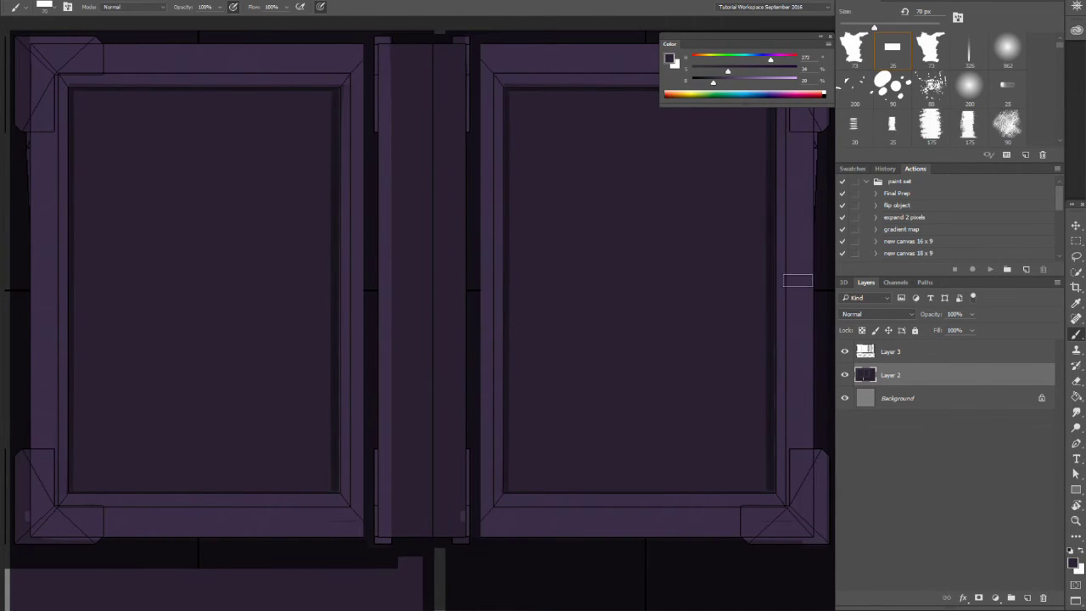
- Lower Layer 3's fill to about 25% and make Layer 2 the active layer
{"action": "left_click", "coordinate": [902, 351]}
{"action": "left_click", "coordinate": [971, 330]}
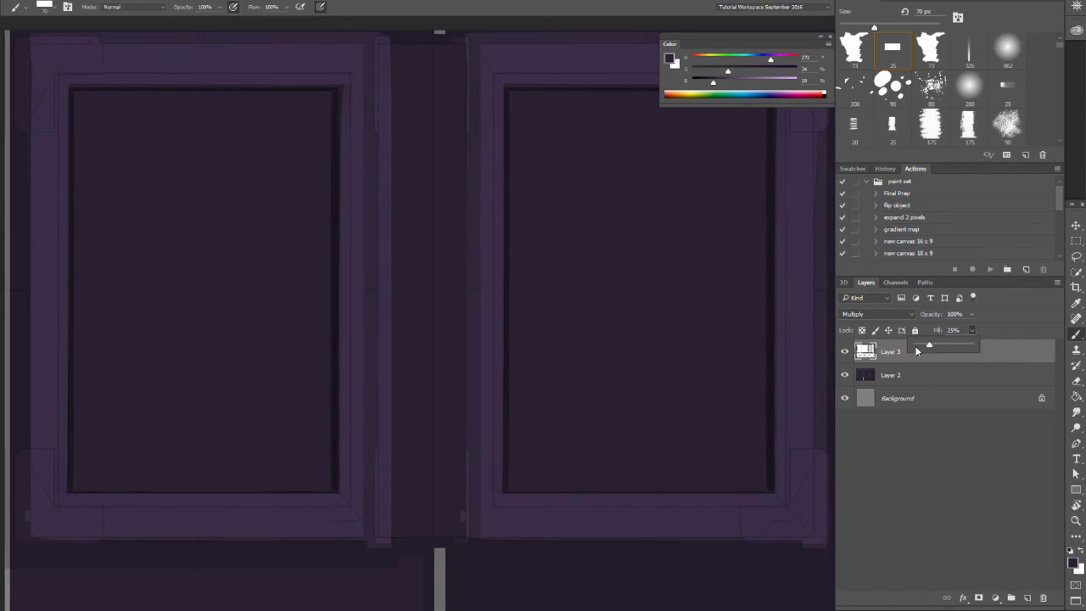
{"action": "left_click", "coordinate": [890, 376]}
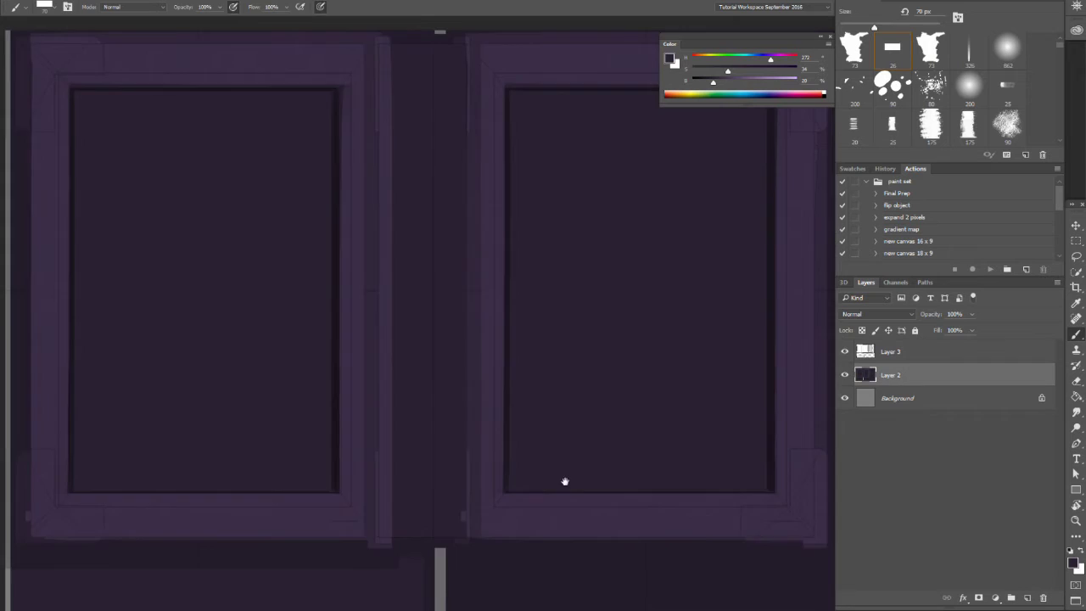
- Paint a lighter purple edge down the right cover's outer side with a 25 px brush, comparing it with the line layer hidden
{"action": "scroll", "coordinate": [565, 481], "scroll_direction": "right", "scroll_amount": 5}
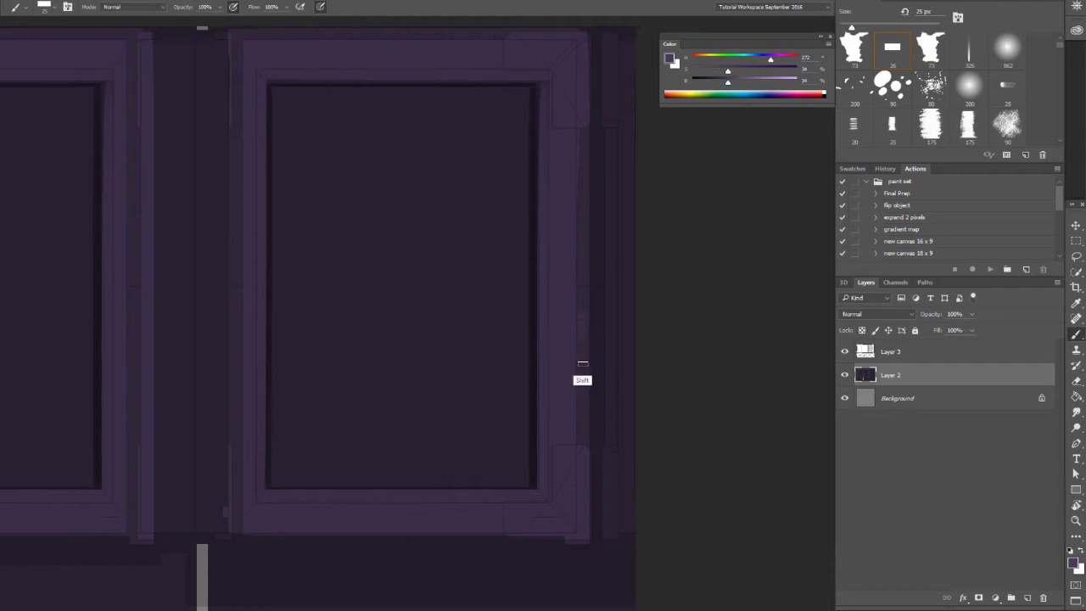
{"action": "left_click_drag", "start_coordinate": [583, 364], "coordinate": [583, 237]}
{"action": "left_click", "coordinate": [845, 353]}
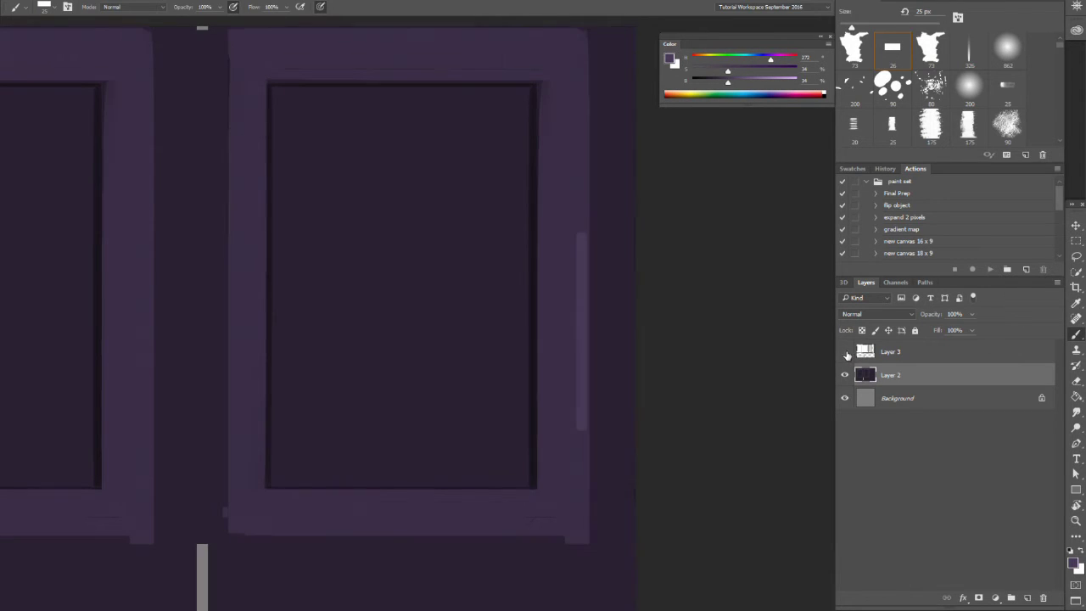
{"action": "left_click", "coordinate": [845, 353]}
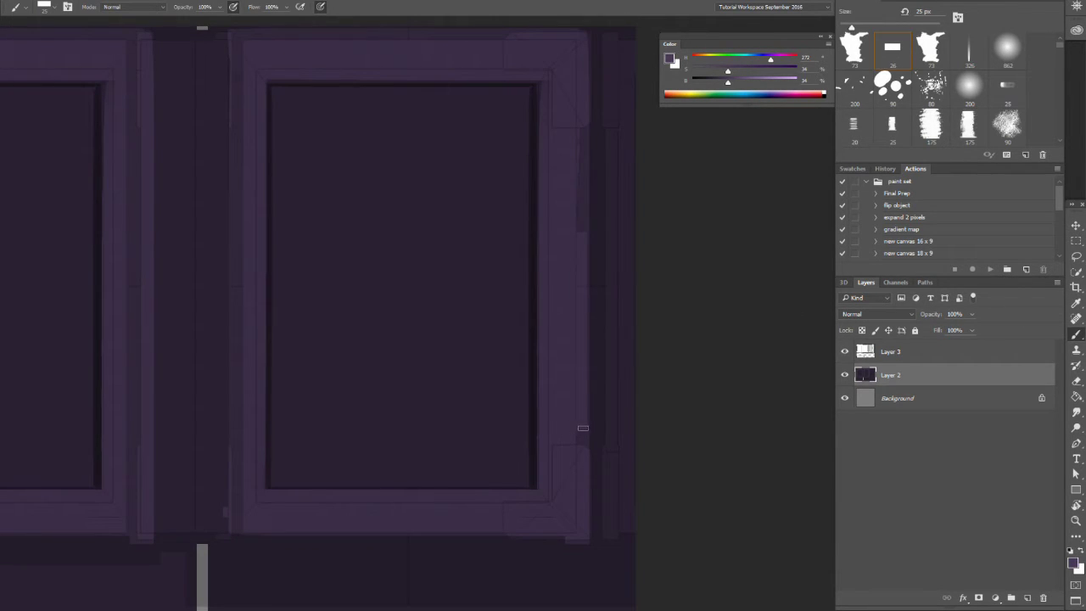
{"action": "left_click_drag", "start_coordinate": [582, 223], "coordinate": [577, 342]}
- Paint the lighter purple edge along the top of both covers and down the left cover's outer side
{"action": "mouse_move", "coordinate": [579, 208]}
{"action": "left_mouse_down"}
{"action": "mouse_move", "coordinate": [578, 148]}
{"action": "mouse_move", "coordinate": [316, 175]}
{"action": "mouse_move", "coordinate": [232, 166]}
{"action": "left_mouse_up"}
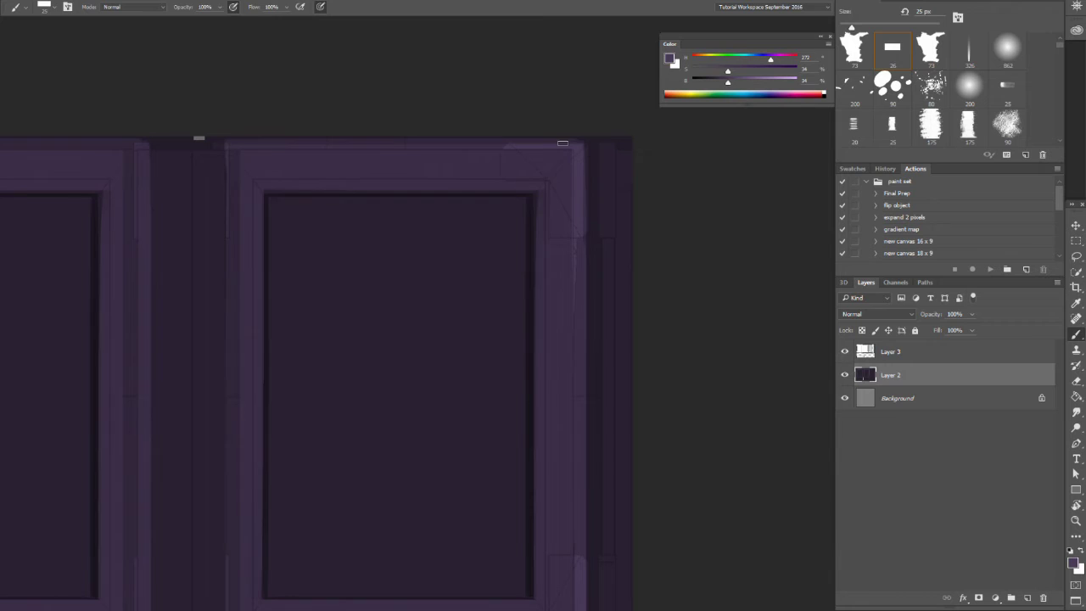
{"action": "mouse_move", "coordinate": [512, 147]}
{"action": "left_mouse_down"}
{"action": "mouse_move", "coordinate": [226, 151]}
{"action": "mouse_move", "coordinate": [497, 167]}
{"action": "mouse_move", "coordinate": [526, 158]}
{"action": "mouse_move", "coordinate": [228, 173]}
{"action": "mouse_move", "coordinate": [67, 169]}
{"action": "left_mouse_up"}
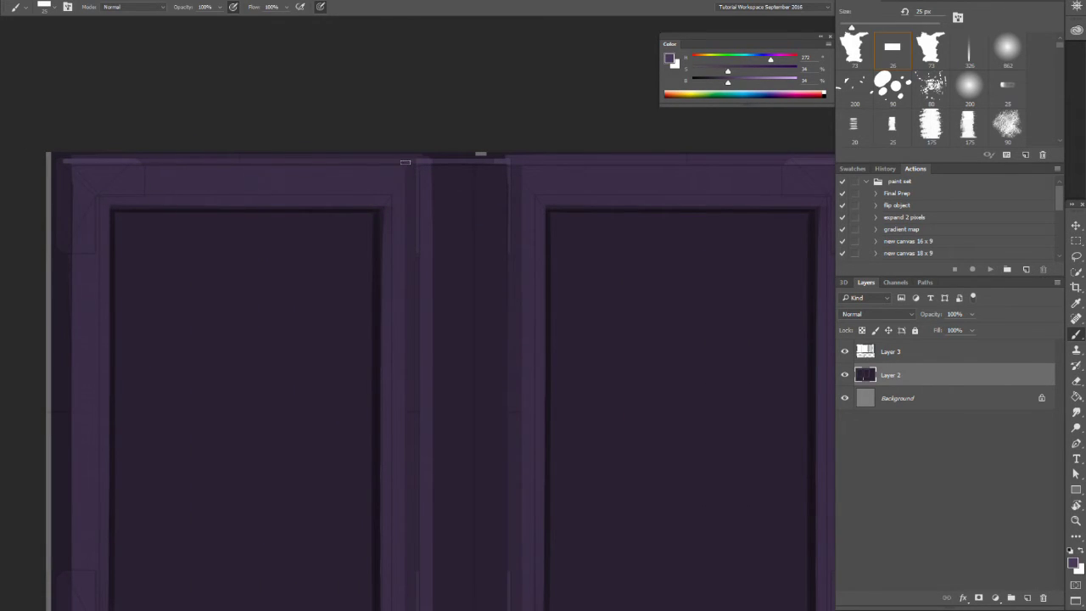
{"action": "left_click_drag", "start_coordinate": [123, 215], "coordinate": [299, 171]}
{"action": "left_click_drag", "start_coordinate": [246, 120], "coordinate": [247, 558]}
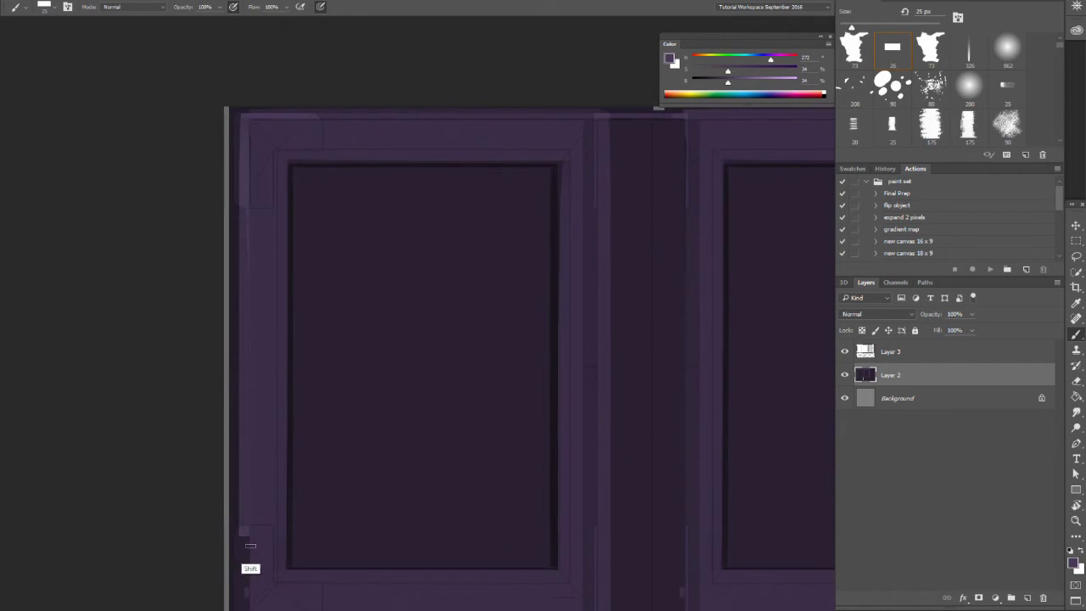
{"action": "left_click_drag", "start_coordinate": [283, 404], "coordinate": [308, 246]}
- Paint the lighter purple edge straight along the bottom of both covers
{"action": "mouse_move", "coordinate": [267, 379]}
{"action": "left_mouse_down"}
{"action": "mouse_move", "coordinate": [272, 467]}
{"action": "mouse_move", "coordinate": [277, 453]}
{"action": "mouse_move", "coordinate": [392, 445]}
{"action": "mouse_move", "coordinate": [578, 458]}
{"action": "mouse_move", "coordinate": [782, 454]}
{"action": "left_mouse_up"}
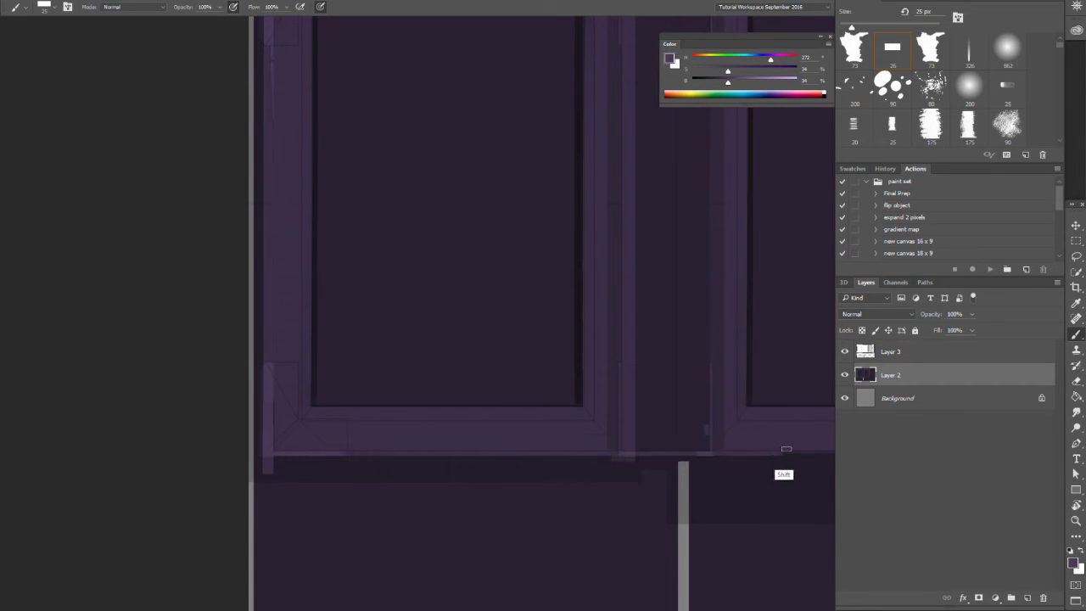
{"action": "left_click_drag", "start_coordinate": [671, 449], "coordinate": [553, 456]}
{"action": "scroll", "coordinate": [553, 456], "scroll_direction": "down", "scroll_amount": 3}
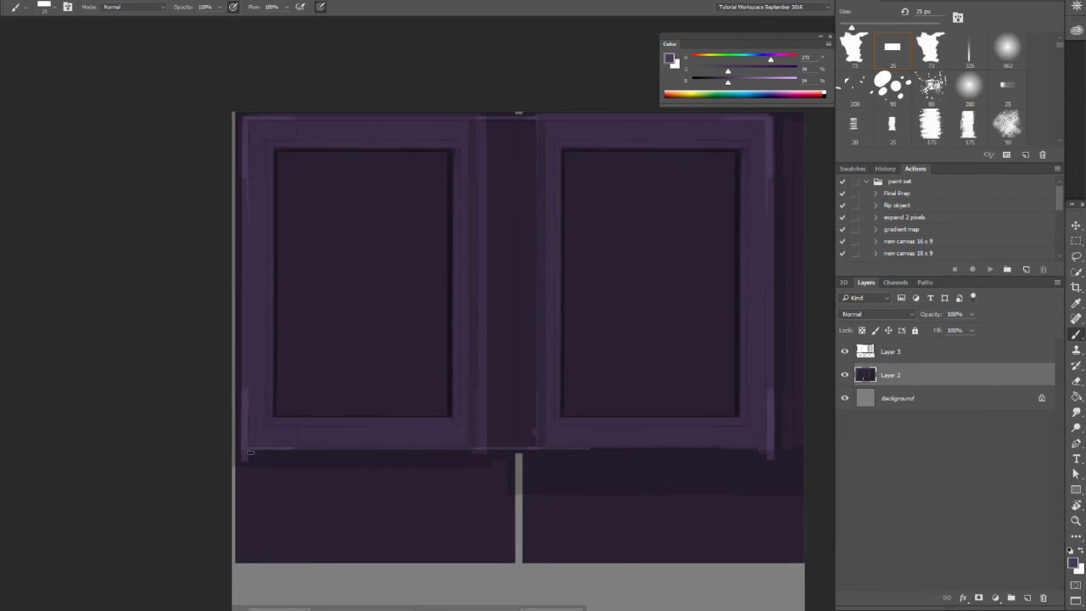
{"action": "left_click_drag", "start_coordinate": [250, 452], "coordinate": [768, 454]}
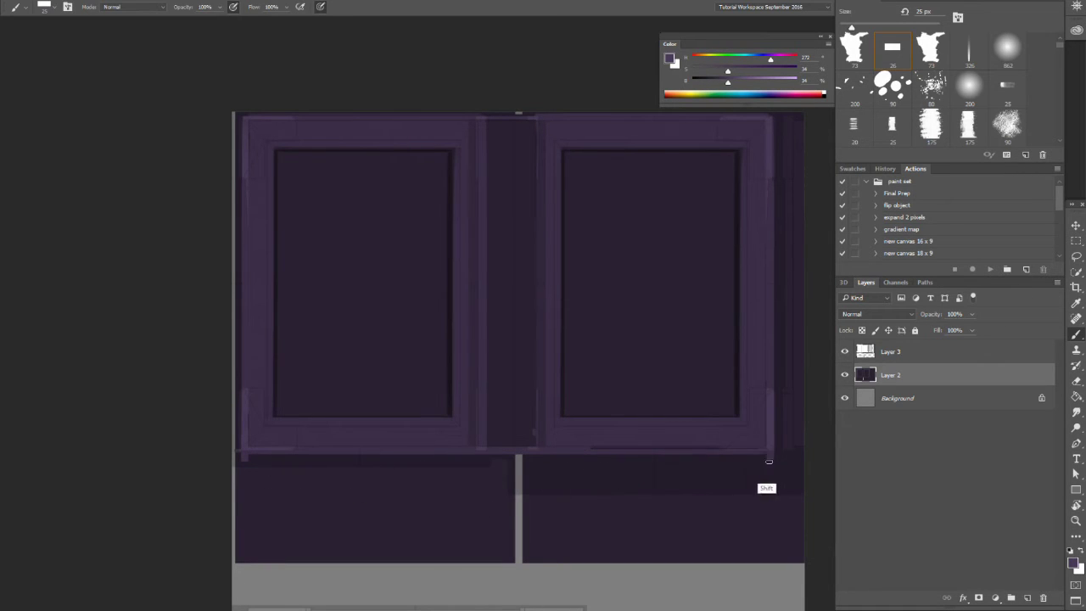
{"action": "scroll", "coordinate": [566, 283], "scroll_direction": "up", "scroll_amount": 3}
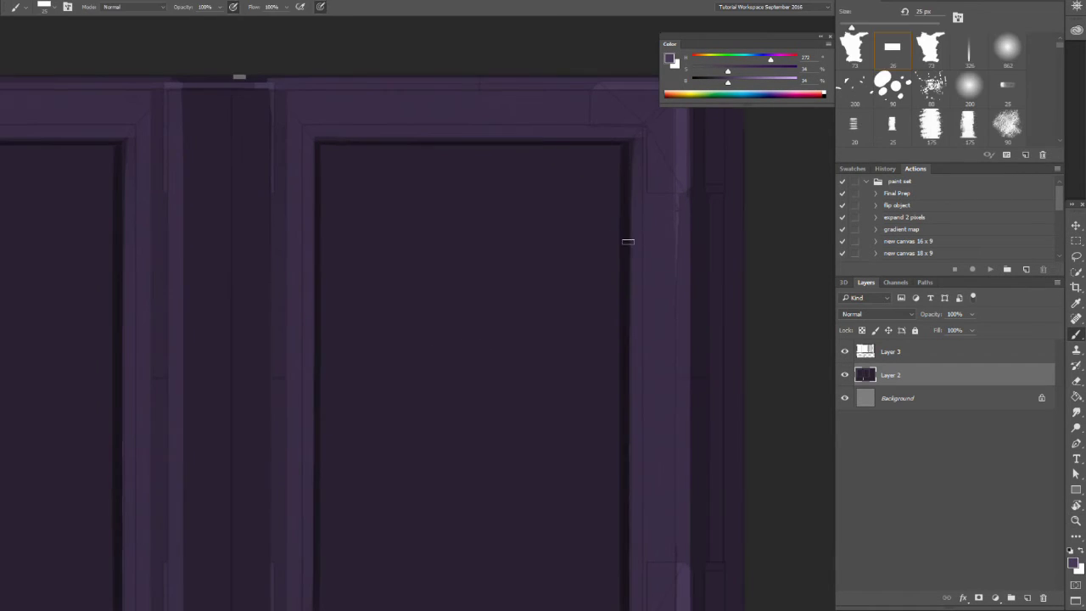
{"action": "left_click_drag", "start_coordinate": [641, 133], "coordinate": [640, 567]}
{"action": "left_click_drag", "start_coordinate": [639, 504], "coordinate": [625, 293]}
{"action": "key", "text": "ctrl+z"}
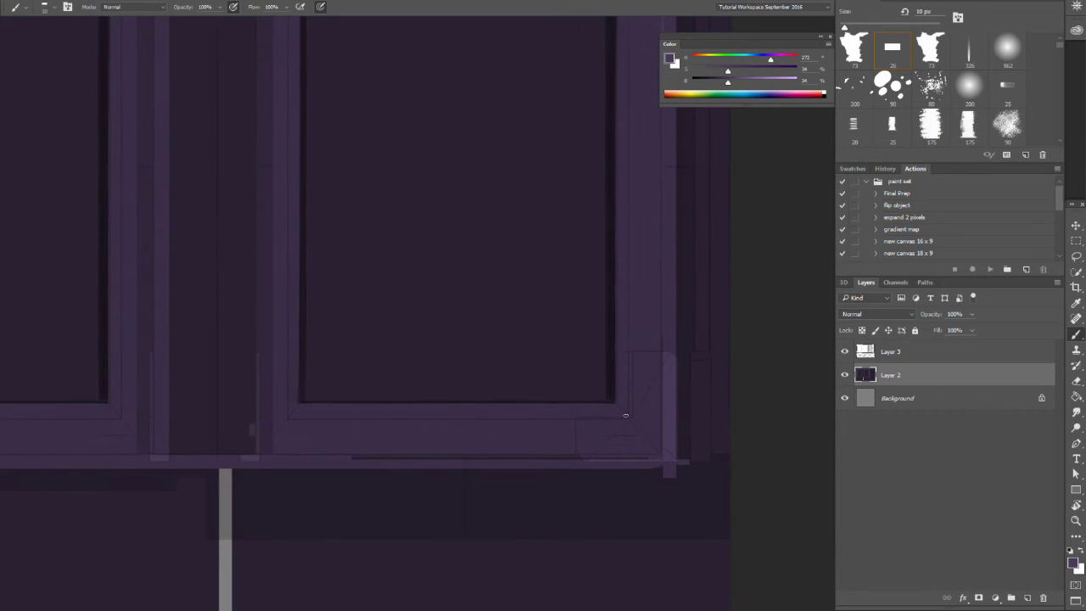
- Paint thin light purple lines around the recessed panels of both covers along the inner frame with a 10 px brush
{"action": "mouse_move", "coordinate": [626, 414]}
{"action": "left_mouse_down"}
{"action": "mouse_move", "coordinate": [618, 162]}
{"action": "mouse_move", "coordinate": [583, 407]}
{"action": "left_mouse_up"}
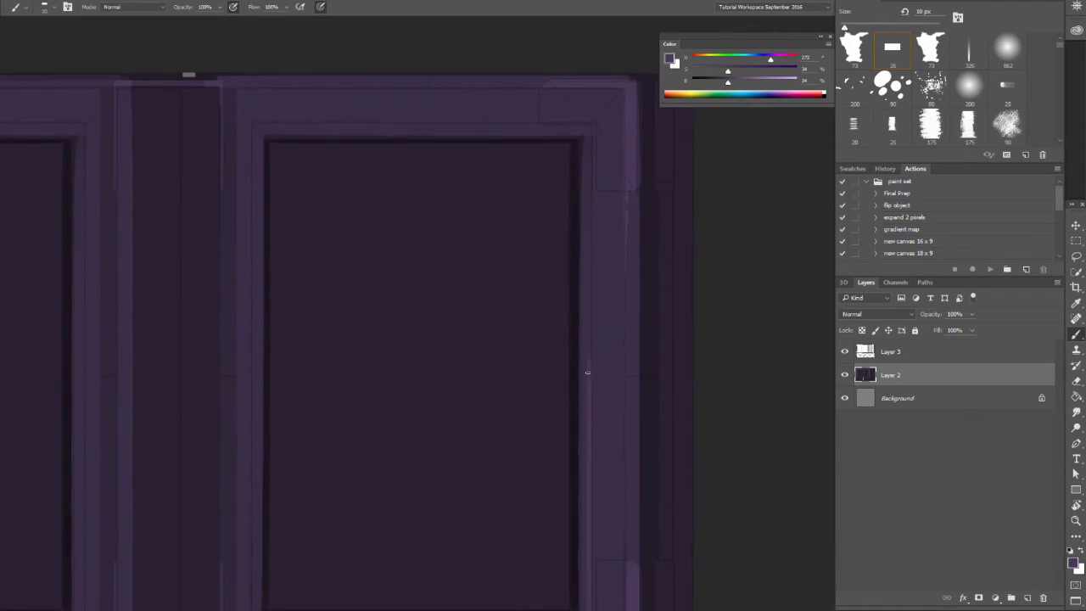
{"action": "mouse_move", "coordinate": [589, 267]}
{"action": "left_mouse_down"}
{"action": "mouse_move", "coordinate": [588, 126]}
{"action": "mouse_move", "coordinate": [267, 149]}
{"action": "mouse_move", "coordinate": [256, 148]}
{"action": "mouse_move", "coordinate": [255, 129]}
{"action": "mouse_move", "coordinate": [256, 551]}
{"action": "left_mouse_up"}
{"action": "left_click_drag", "start_coordinate": [292, 470], "coordinate": [342, 203]}
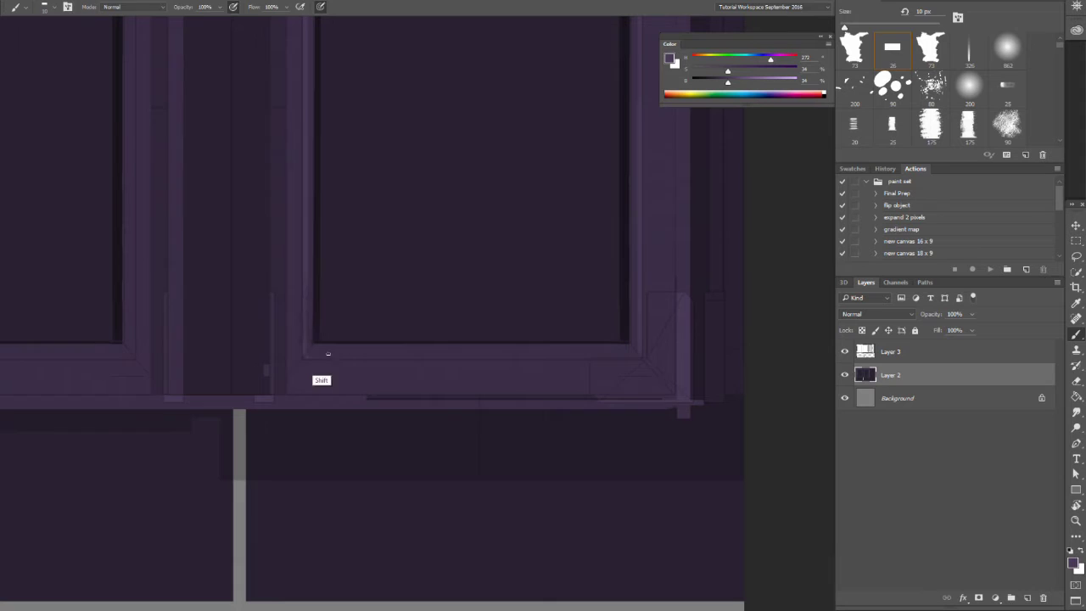
{"action": "left_click_drag", "start_coordinate": [329, 353], "coordinate": [628, 354]}
{"action": "left_click_drag", "start_coordinate": [314, 320], "coordinate": [579, 365]}
{"action": "left_click_drag", "start_coordinate": [579, 366], "coordinate": [534, 400]}
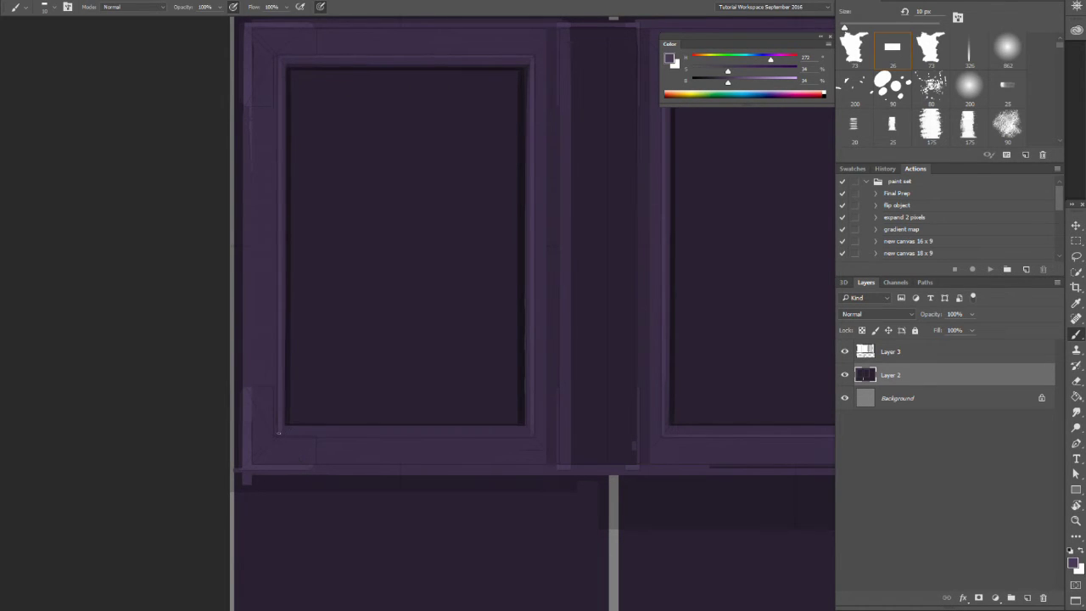
- Sample the darkest shadow purple and touch up the shadow along the left panel's right inner edge
{"action": "left_click", "coordinate": [523, 421], "text": "alt"}
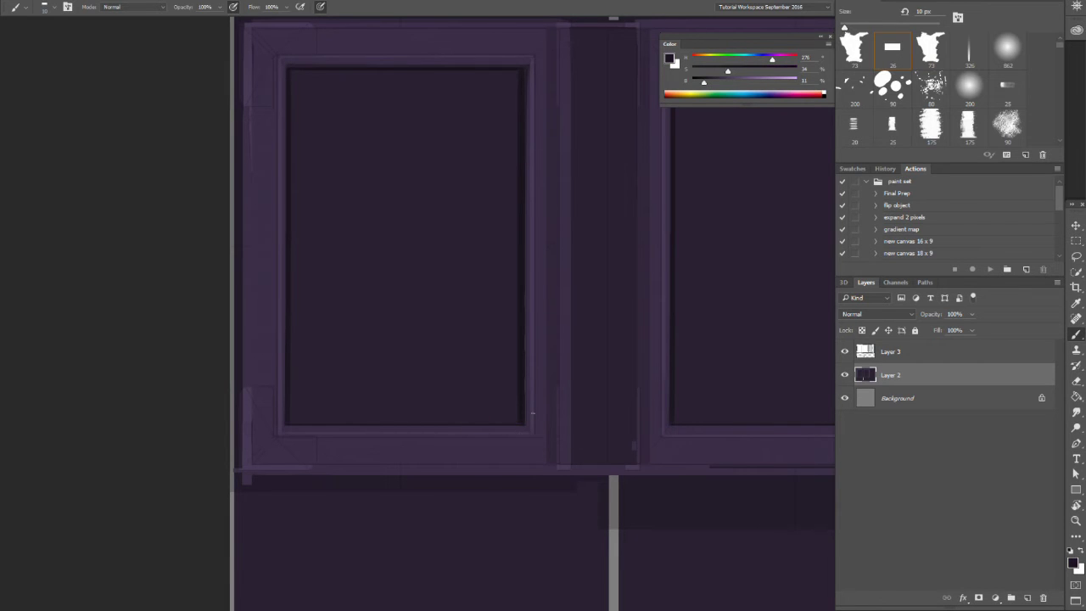
{"action": "left_click_drag", "start_coordinate": [526, 414], "coordinate": [394, 494]}
{"action": "left_click_drag", "start_coordinate": [504, 229], "coordinate": [528, 206]}
- Select the spine strip between the two covers and hide Layer 3
{"action": "key", "text": "m"}
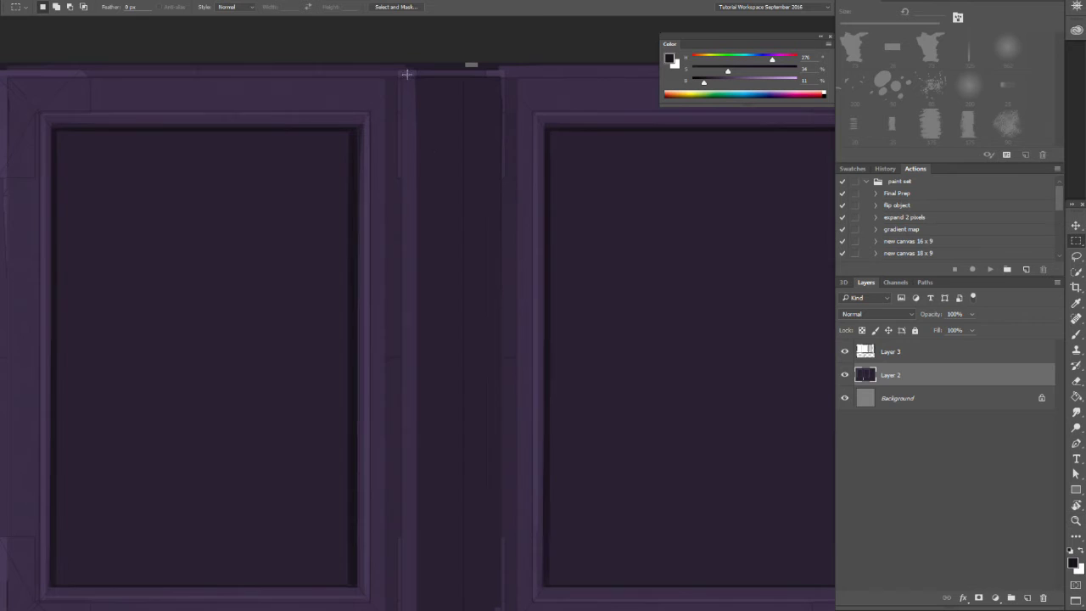
{"action": "left_click_drag", "start_coordinate": [411, 98], "coordinate": [500, 453]}
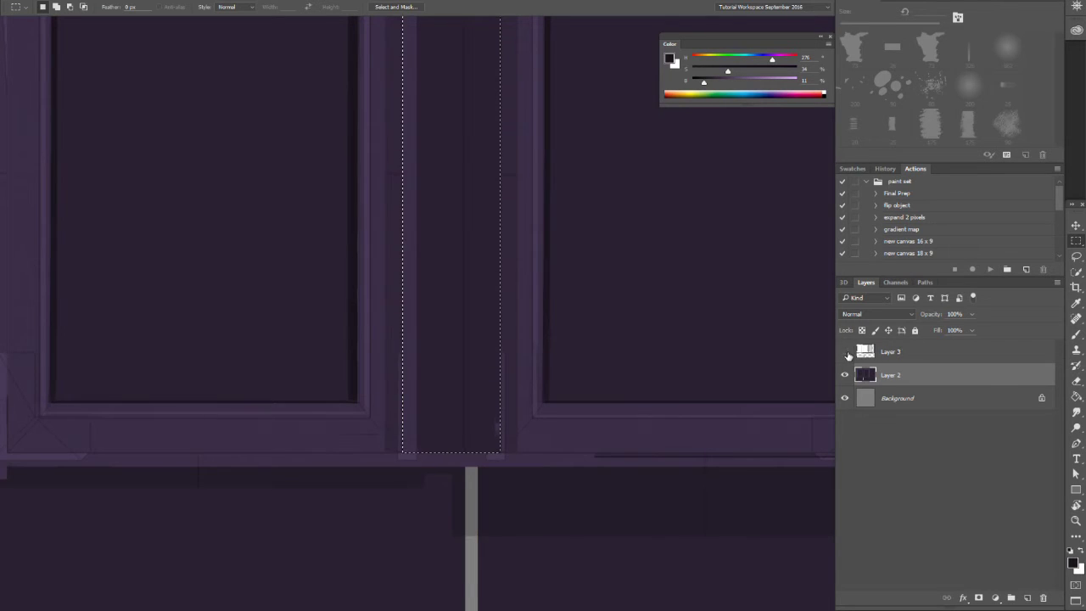
{"action": "left_click", "coordinate": [846, 352]}
{"action": "key", "text": "ctrl+space"}
{"action": "left_click_drag", "start_coordinate": [531, 327], "coordinate": [463, 335]}
{"action": "left_click_drag", "start_coordinate": [514, 312], "coordinate": [469, 388]}
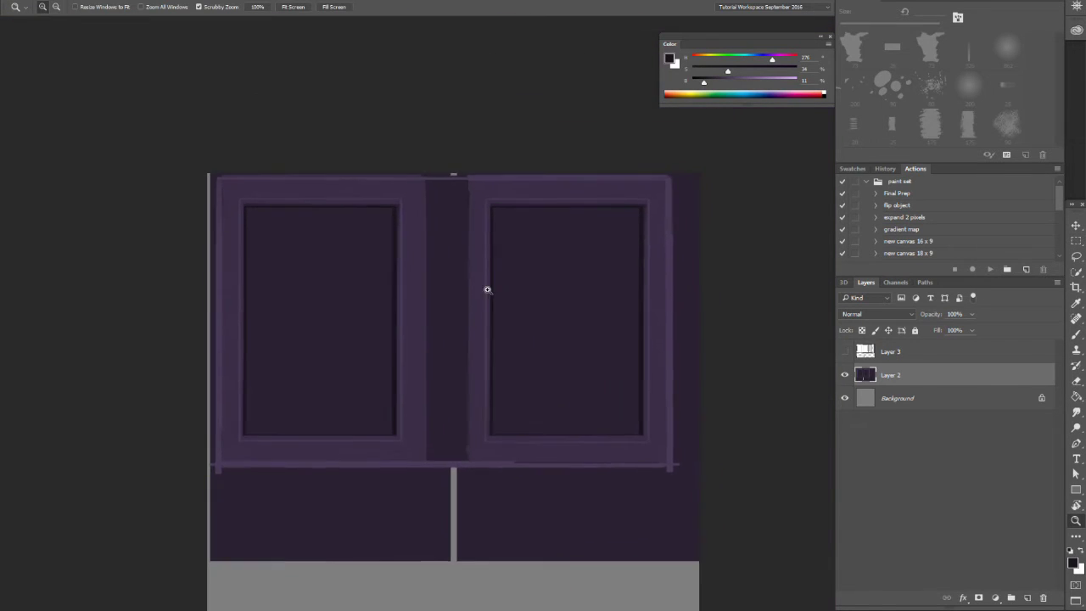
- Try filling the selected spine strip with purple sampled from the right cover's frame
{"action": "key", "text": "b"}
{"action": "left_click", "coordinate": [466, 213], "text": "alt"}
{"action": "key", "text": "alt+BackSpace"}
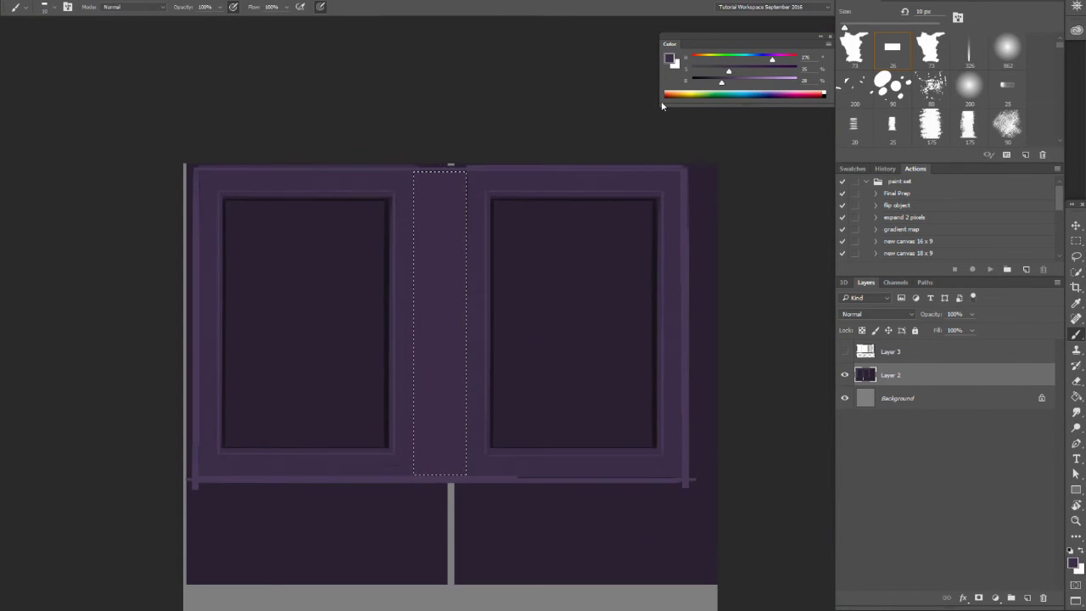
- Fill the selected spine strip with the lighter purple sampled from the right cover's outer edge
{"action": "left_click", "coordinate": [684, 195], "text": "alt"}
{"action": "key", "text": "g"}
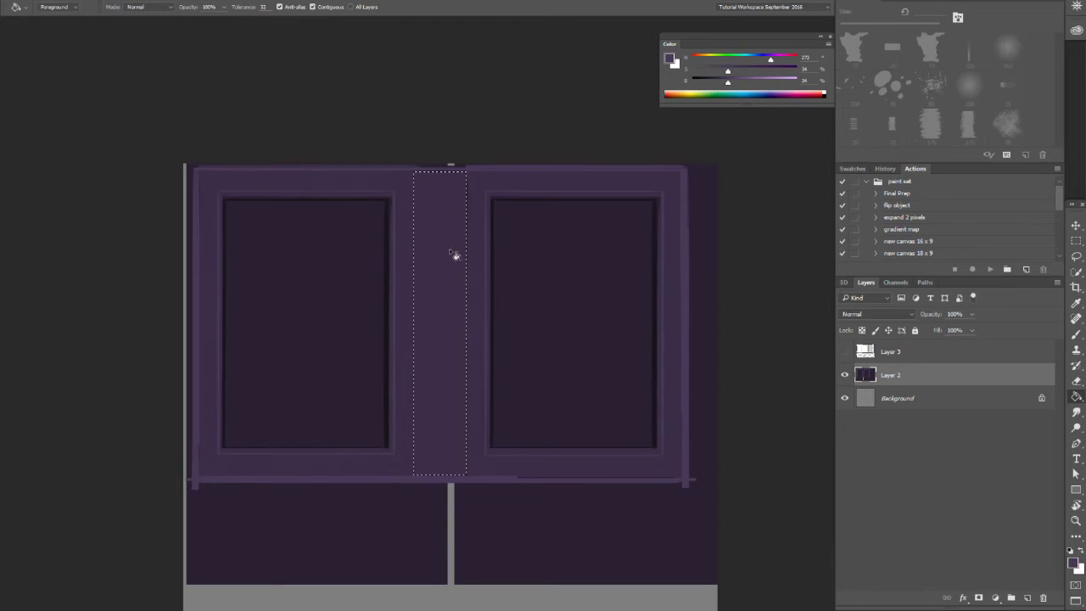
{"action": "left_click", "coordinate": [455, 252]}
- Drop the selection and paint over the dark gap at the spine's top end with the spine's lighter purple
{"action": "key", "text": "ctrl+space"}
{"action": "left_click", "coordinate": [436, 192]}
{"action": "key", "text": "b"}
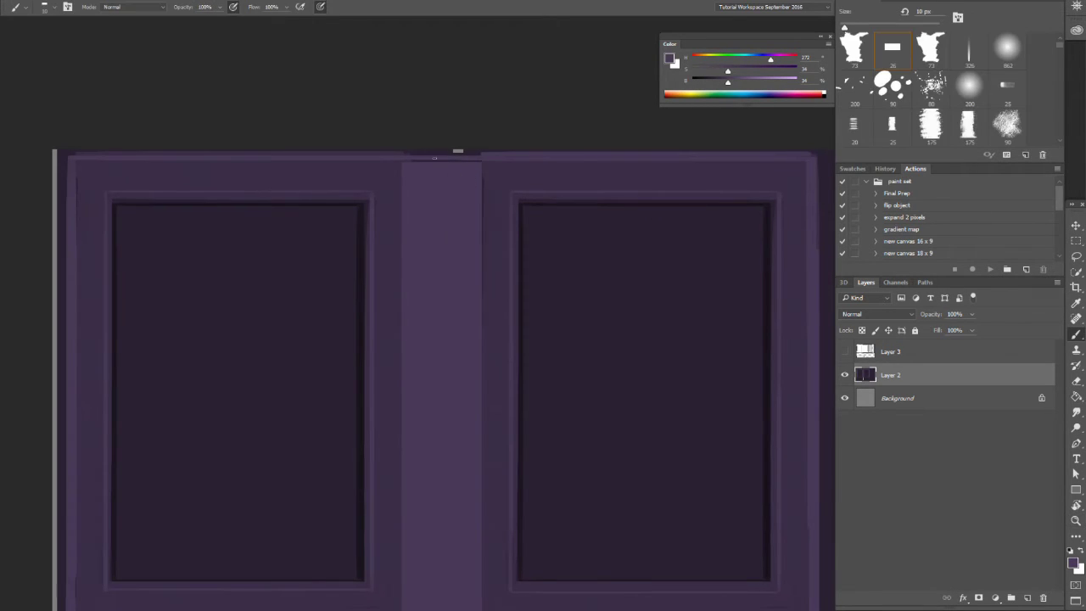
{"action": "left_click", "coordinate": [419, 168], "text": "alt"}
{"action": "mouse_move", "coordinate": [417, 214]}
{"action": "left_mouse_down"}
{"action": "mouse_move", "coordinate": [534, 168]}
{"action": "mouse_move", "coordinate": [463, 181]}
{"action": "left_mouse_up"}
- Paint a wider light purple strip down the left cover's outer edge with a 50 px brush
{"action": "key", "text": "ctrl+space"}
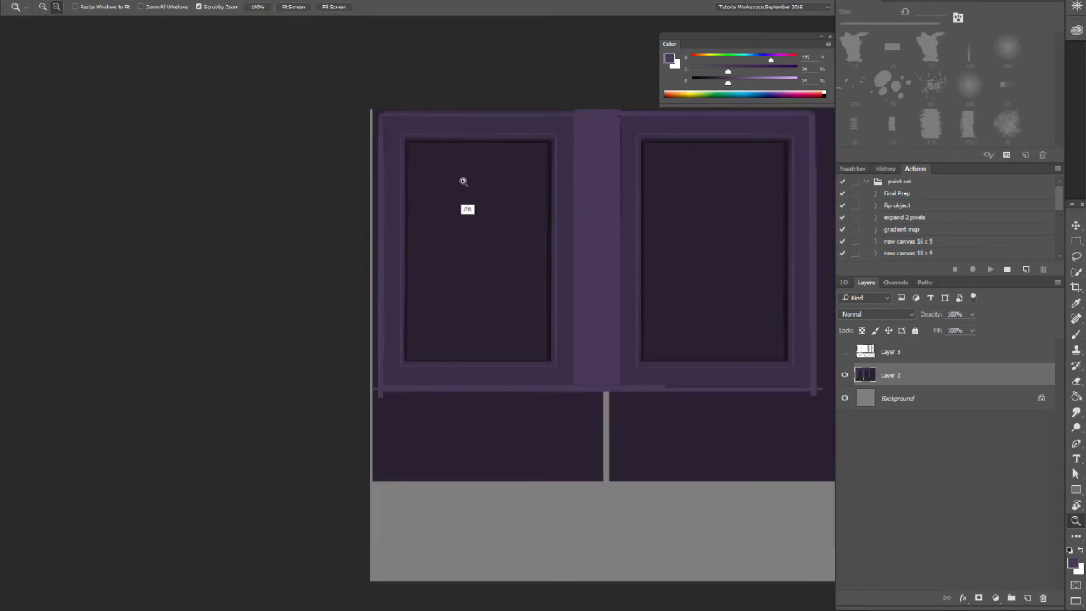
{"action": "left_click_drag", "start_coordinate": [375, 114], "coordinate": [371, 292]}
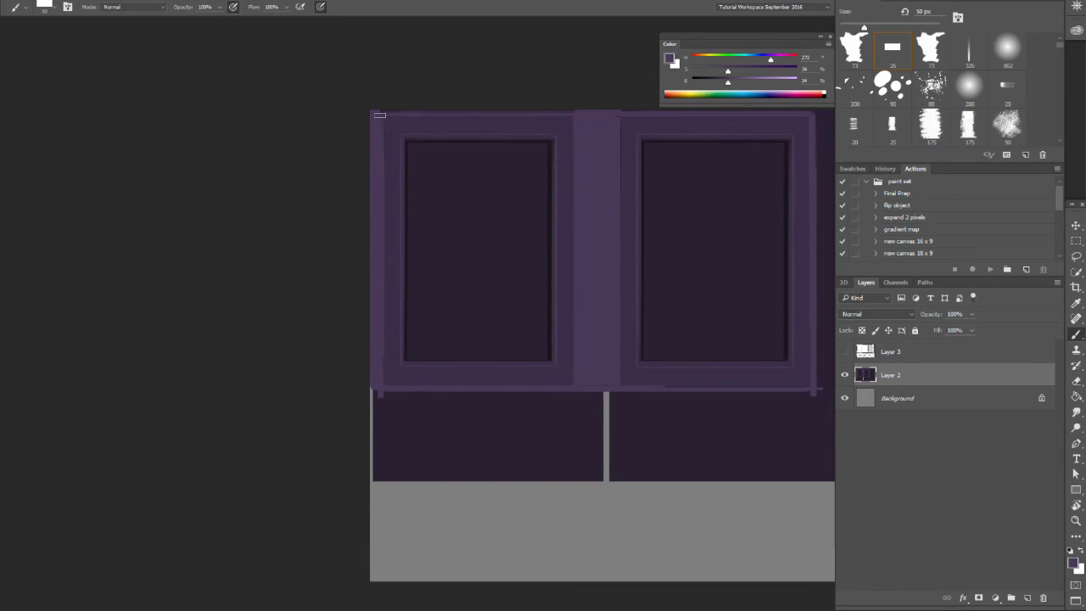
- Paint a light purple strip along the top edge of both covers with the 50 px brush
{"action": "left_click_drag", "start_coordinate": [379, 113], "coordinate": [685, 111]}
{"action": "key", "text": "space"}
{"action": "mouse_move", "coordinate": [680, 149]}
{"action": "left_mouse_down"}
{"action": "mouse_move", "coordinate": [537, 223]}
{"action": "mouse_move", "coordinate": [519, 220]}
{"action": "mouse_move", "coordinate": [656, 228]}
{"action": "mouse_move", "coordinate": [650, 471]}
{"action": "mouse_move", "coordinate": [401, 490]}
{"action": "mouse_move", "coordinate": [232, 481]}
{"action": "left_mouse_up"}
{"action": "key", "text": "ctrl+space"}
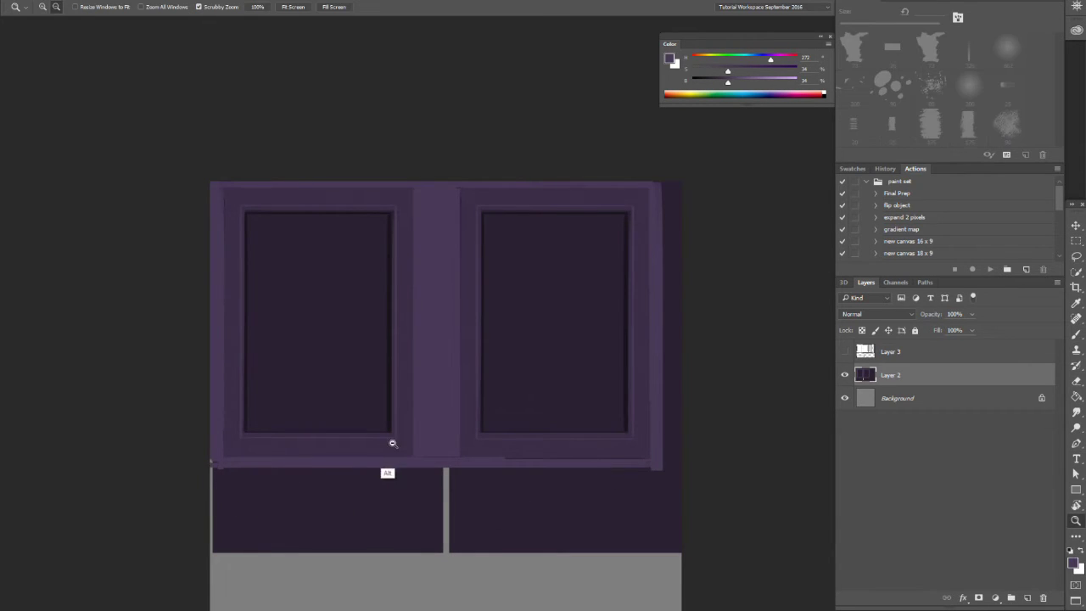
{"action": "left_click_drag", "start_coordinate": [393, 444], "coordinate": [366, 439]}
{"action": "key", "text": "space"}
{"action": "left_click_drag", "start_coordinate": [405, 423], "coordinate": [395, 377]}
{"action": "key", "text": "b"}
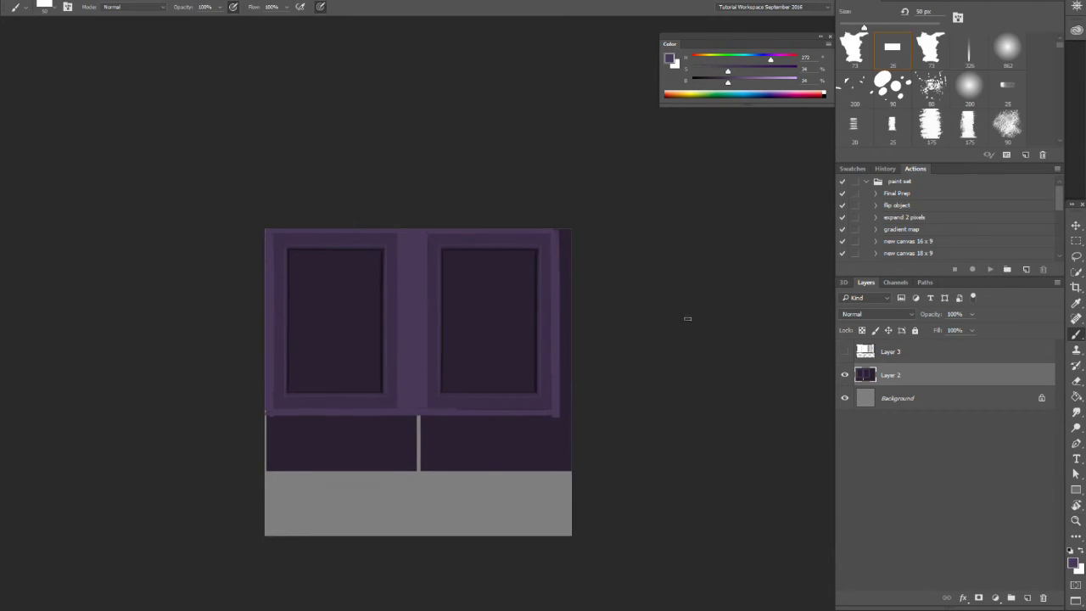
- Show Layer 3 and scale it together with Layer 2 to about 102.5%, keeping the upper-left corner fixed
{"action": "left_click", "coordinate": [845, 352]}
{"action": "left_click", "coordinate": [869, 355], "text": "shift"}
{"action": "left_click_drag", "start_coordinate": [535, 424], "coordinate": [516, 381]}
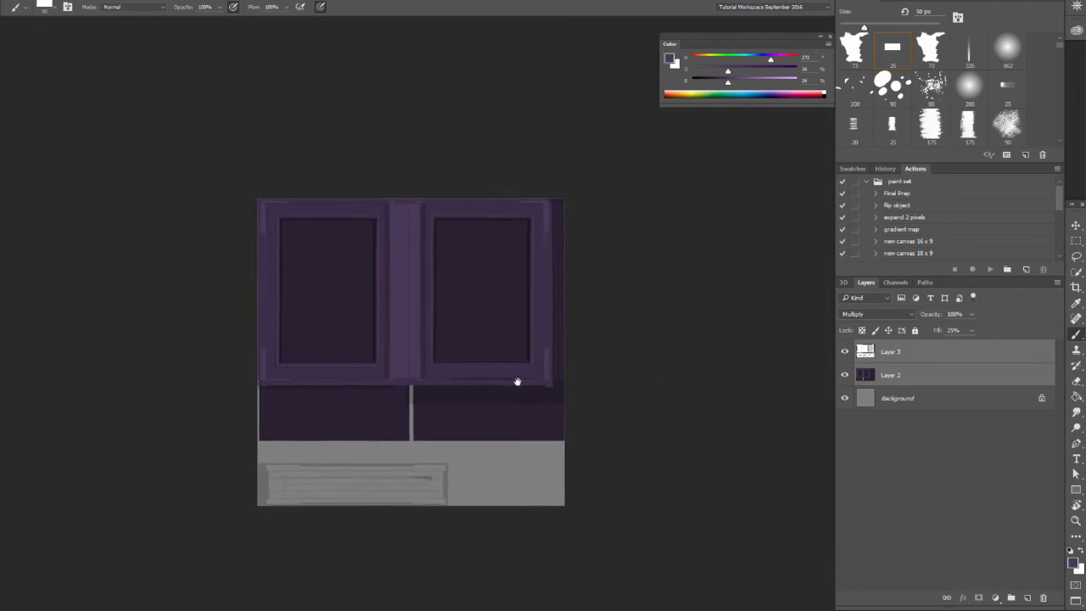
{"action": "key", "text": "ctrl+t"}
{"action": "key", "text": "shift"}
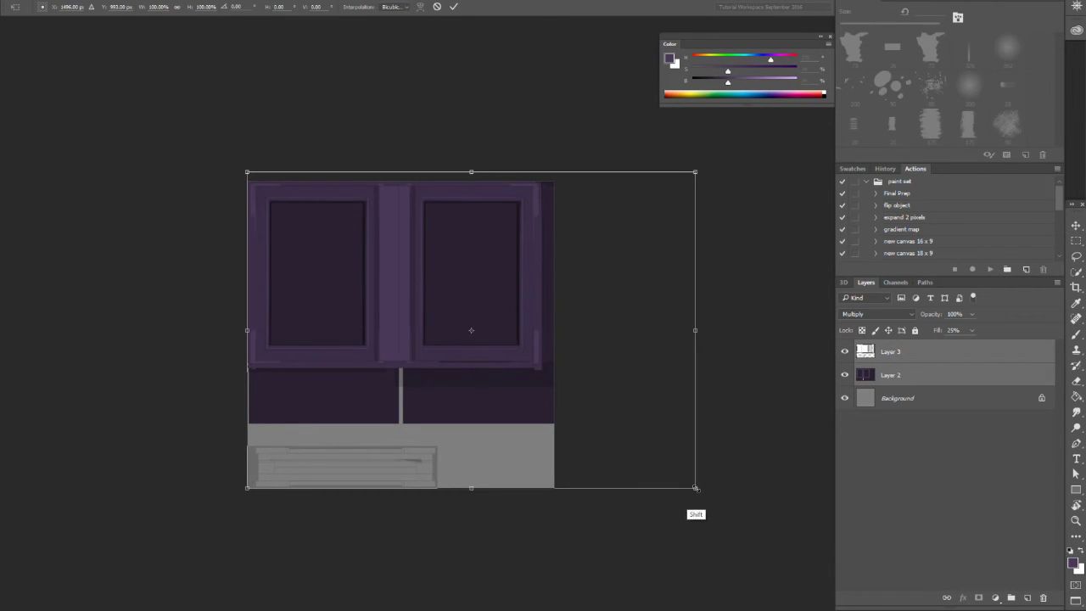
{"action": "left_click_drag", "start_coordinate": [696, 488], "coordinate": [707, 495]}
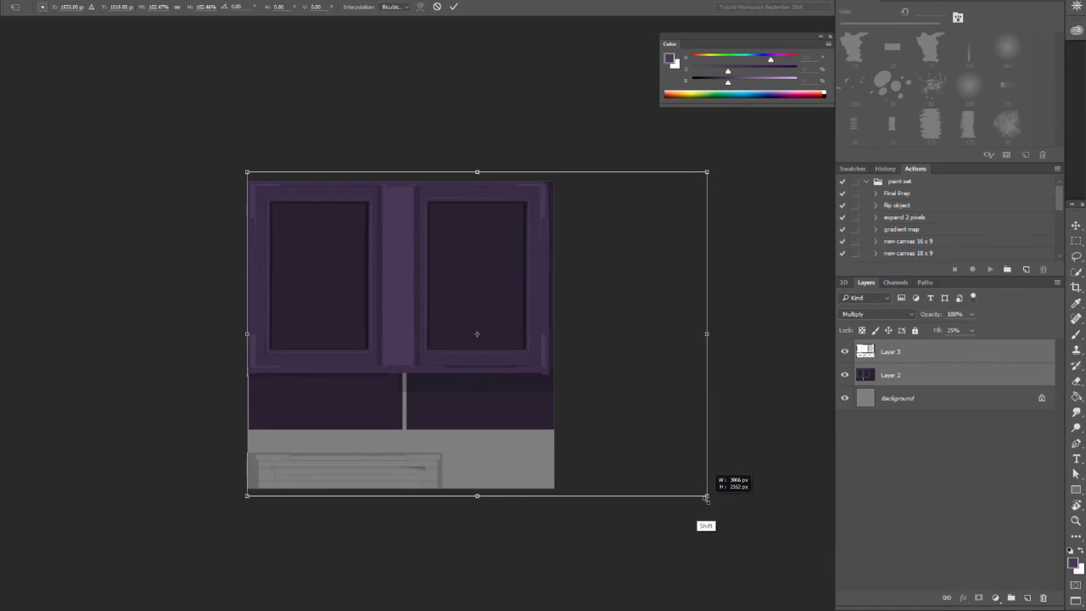
{"action": "key", "text": "Return"}
{"action": "key", "text": "b"}
- Shift Layer 3's line art up, cut out its page-block drawing, and undo the cut and the shift
{"action": "left_click", "coordinate": [883, 355]}
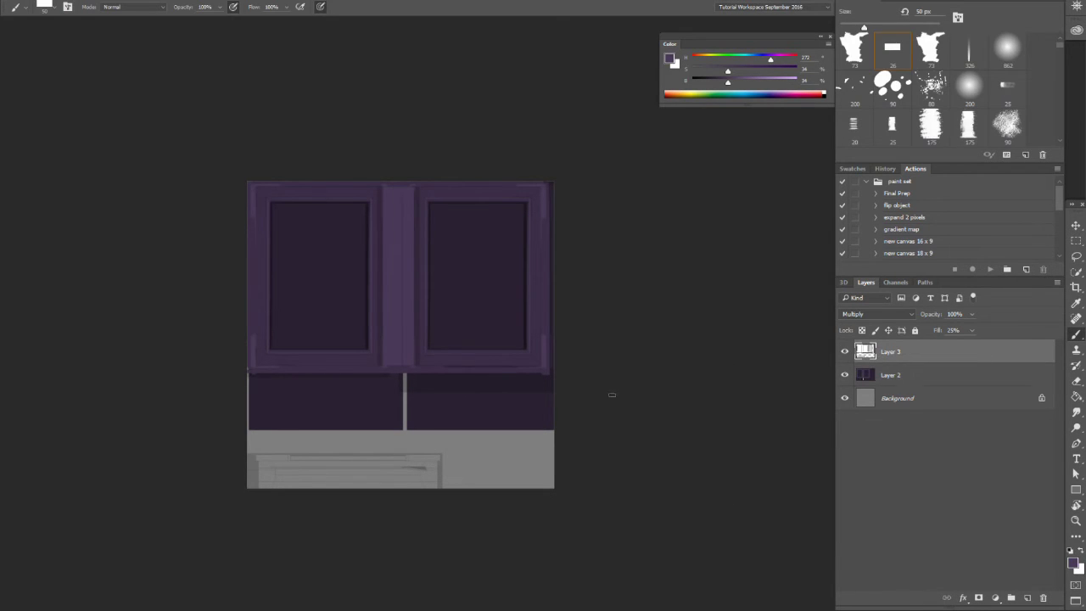
{"action": "key", "text": "v"}
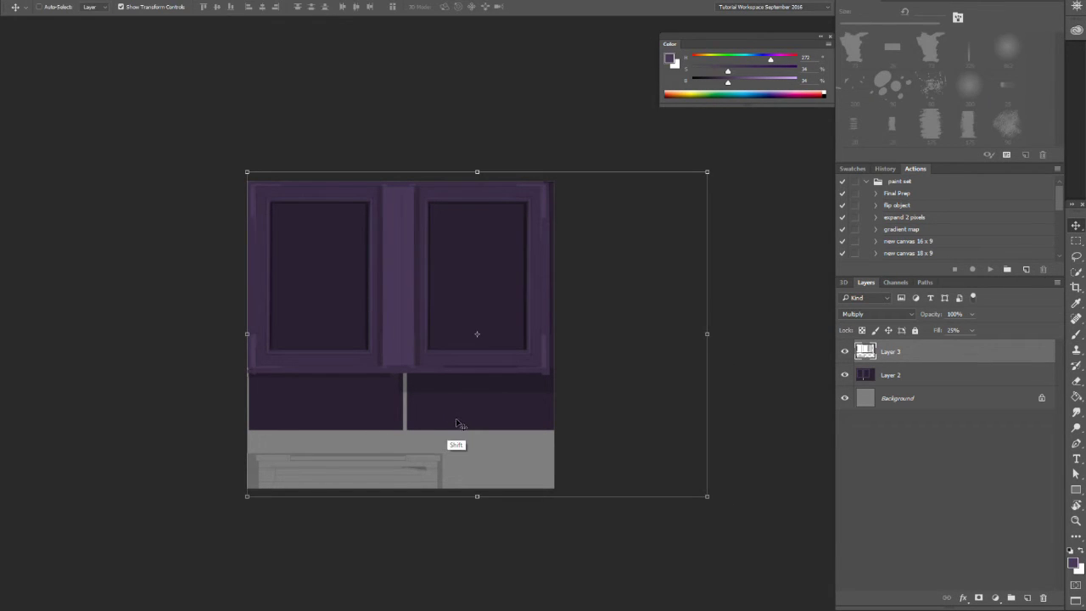
{"action": "left_click_drag", "start_coordinate": [456, 422], "coordinate": [425, 392]}
{"action": "key", "text": "m"}
{"action": "mouse_move", "coordinate": [231, 521]}
{"action": "left_mouse_down"}
{"action": "mouse_move", "coordinate": [356, 422]}
{"action": "mouse_move", "coordinate": [458, 394]}
{"action": "left_mouse_up"}
{"action": "key", "text": "Delete"}
{"action": "key", "text": "ctrl+d"}
{"action": "key", "text": "ctrl+alt+z"}
{"action": "key", "text": "ctrl+alt+z"}
{"action": "key", "text": "ctrl+alt+z"}
{"action": "key", "text": "ctrl+alt+z"}
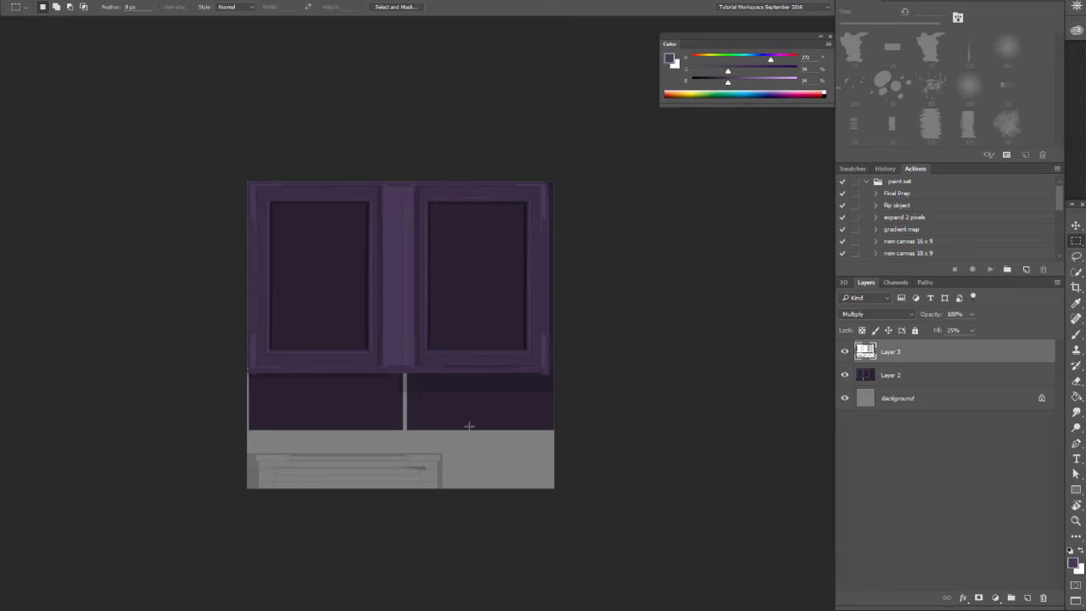
- Paste the page-block drawing as a new layer and place it in the canvas's lower-left corner
{"action": "key", "text": "ctrl+v"}
{"action": "key", "text": "v"}
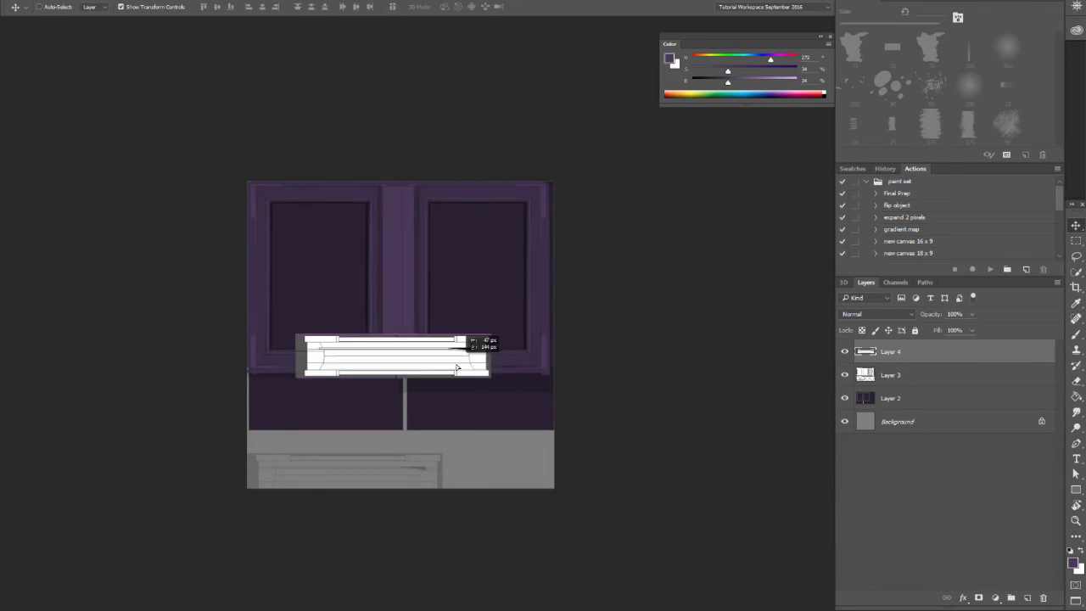
{"action": "left_click_drag", "start_coordinate": [485, 341], "coordinate": [418, 469]}
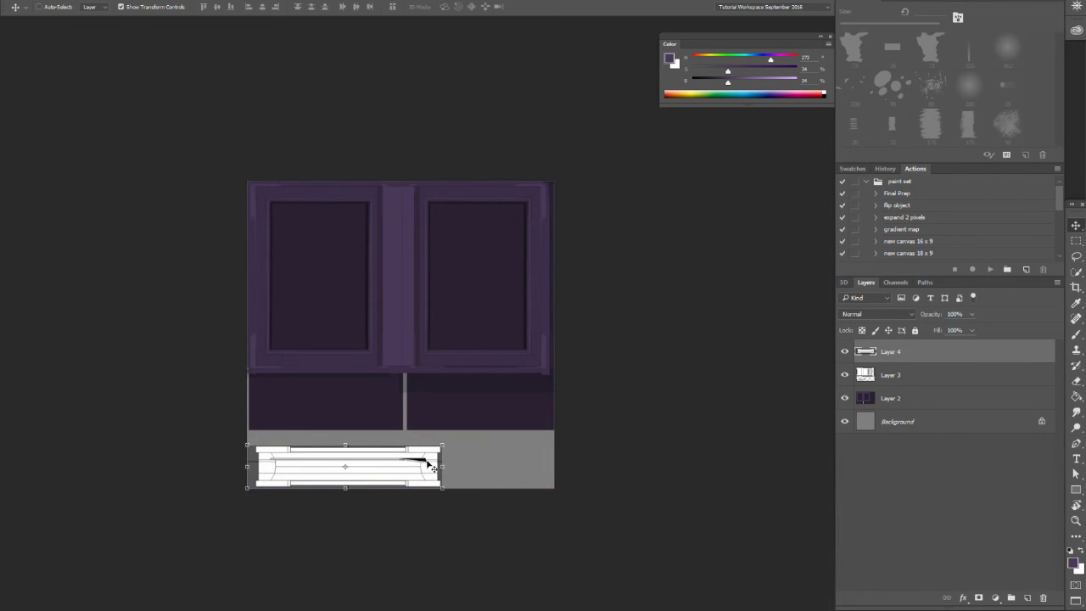
- Add a new layer directly above Layer 2 and handwrite "Front" on the right cover's panel
{"action": "left_click", "coordinate": [906, 375]}
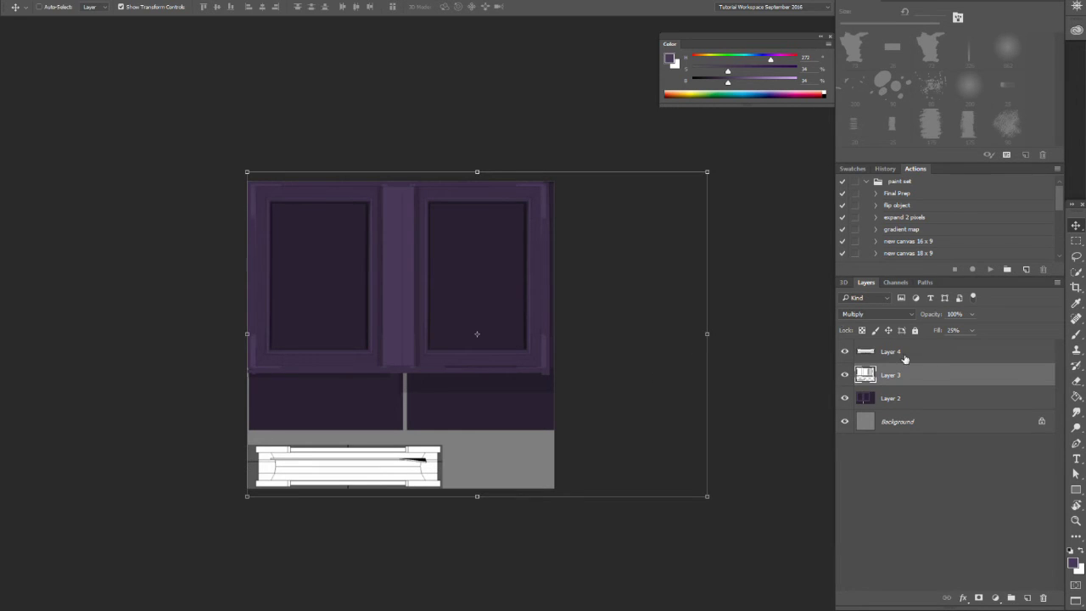
{"action": "left_click", "coordinate": [919, 399]}
{"action": "left_click_drag", "start_coordinate": [541, 402], "coordinate": [589, 489]}
{"action": "left_click_drag", "start_coordinate": [537, 341], "coordinate": [586, 340]}
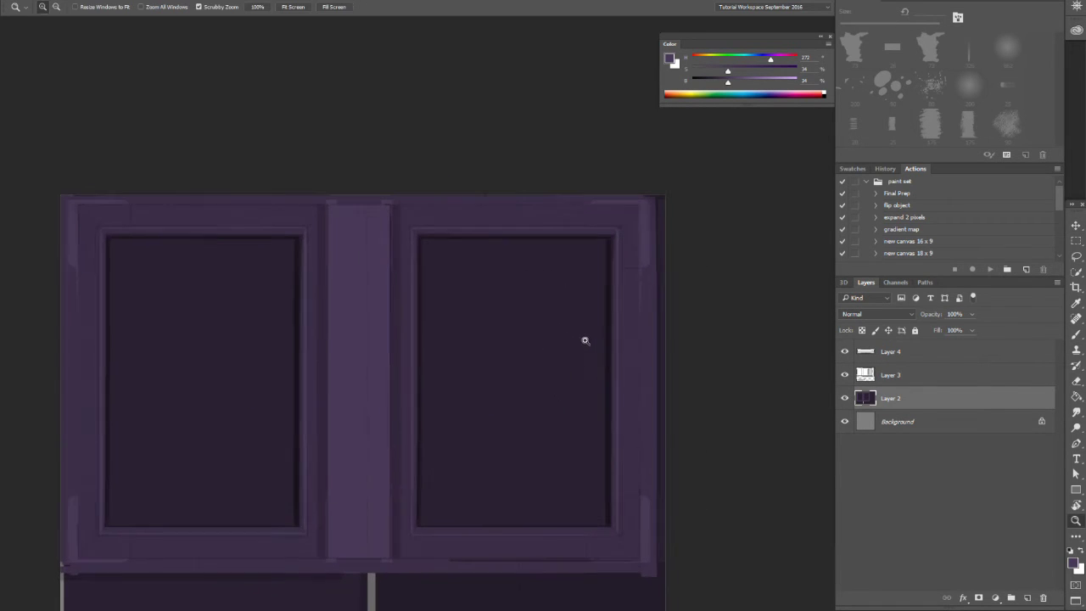
{"action": "left_click", "coordinate": [1027, 597]}
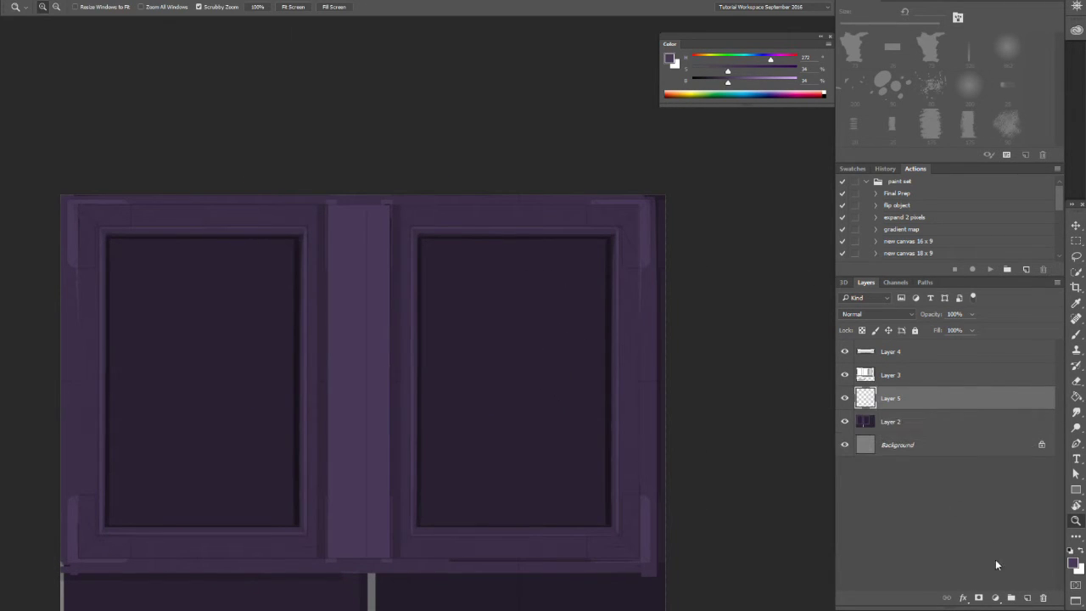
{"action": "key", "text": "b"}
{"action": "mouse_move", "coordinate": [458, 404]}
{"action": "left_mouse_down"}
{"action": "mouse_move", "coordinate": [534, 371]}
{"action": "mouse_move", "coordinate": [557, 340]}
{"action": "left_mouse_up"}
{"action": "left_click_drag", "start_coordinate": [422, 409], "coordinate": [635, 275]}
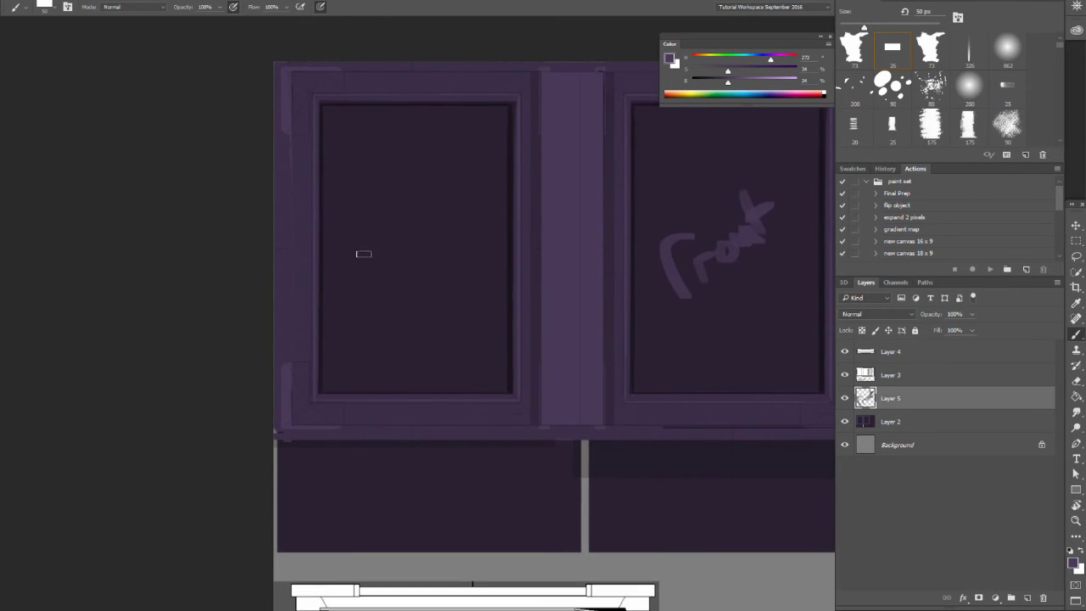
- Handwrite "Back" on the left cover's panel on Layer 5 in the same light purple
{"action": "left_click_drag", "start_coordinate": [364, 248], "coordinate": [385, 274]}
{"action": "left_click_drag", "start_coordinate": [365, 244], "coordinate": [386, 274]}
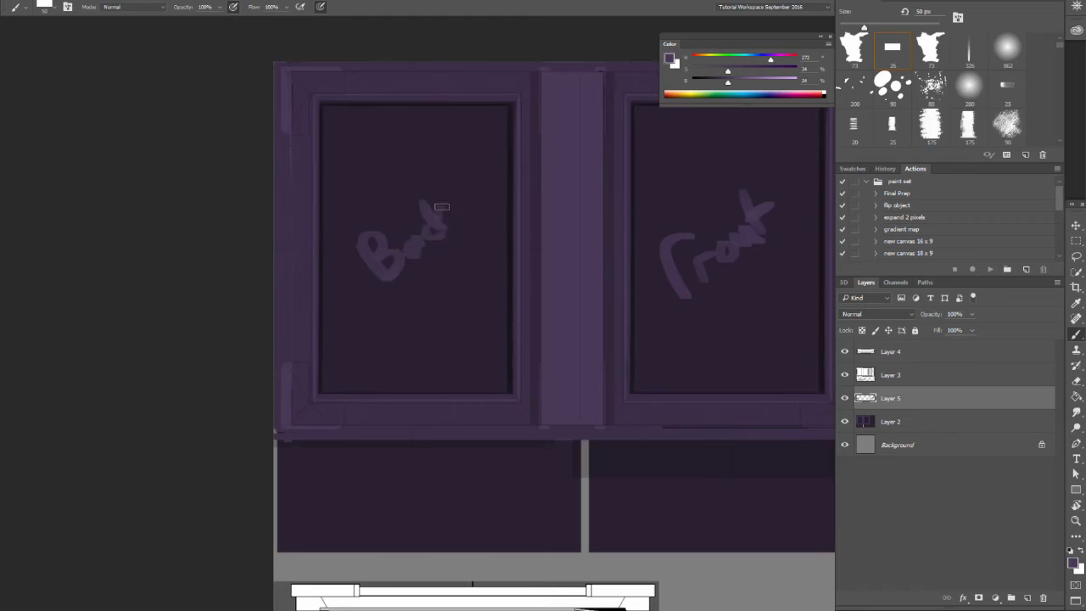
{"action": "left_click_drag", "start_coordinate": [443, 220], "coordinate": [454, 218]}
{"action": "key", "text": "z"}
{"action": "left_click_drag", "start_coordinate": [519, 315], "coordinate": [488, 322]}
{"action": "left_click_drag", "start_coordinate": [541, 350], "coordinate": [488, 349]}
{"action": "key", "text": "b"}
{"action": "mouse_move", "coordinate": [573, 370]}
{"action": "left_mouse_down"}
{"action": "mouse_move", "coordinate": [515, 361]}
{"action": "mouse_move", "coordinate": [537, 357]}
{"action": "left_mouse_up"}
{"action": "key", "text": "z"}
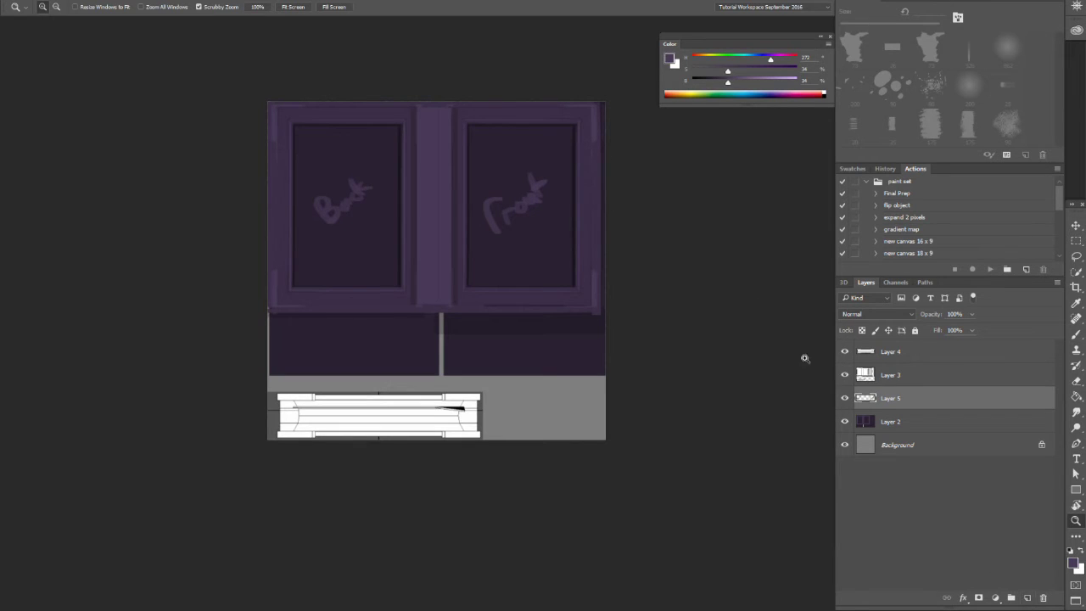
{"action": "left_click", "coordinate": [669, 61]}
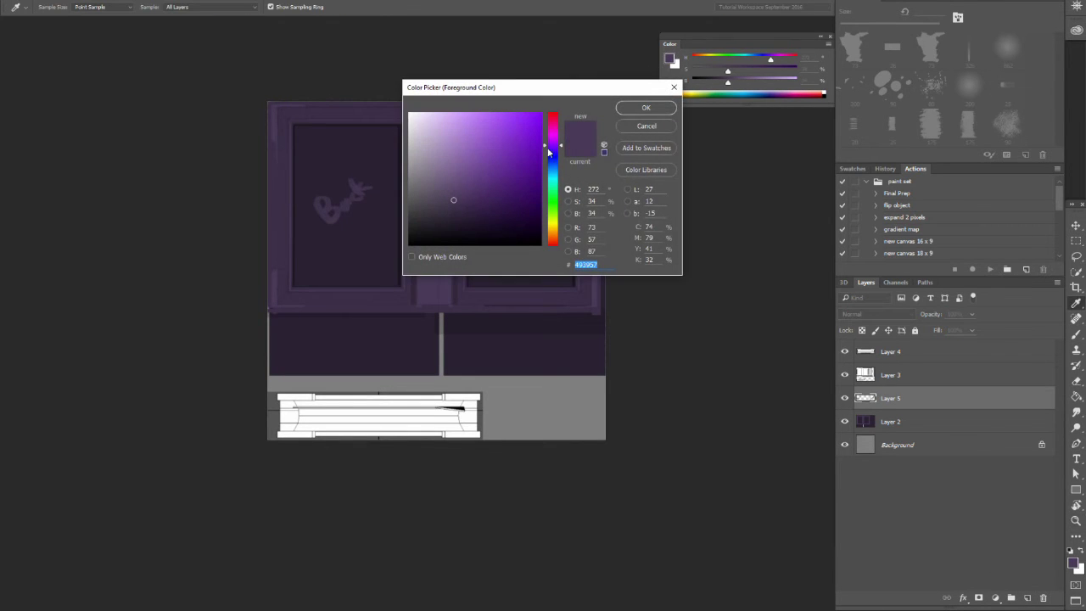
{"action": "left_click", "coordinate": [640, 125]}
{"action": "scroll", "coordinate": [526, 327], "scroll_direction": "down", "scroll_amount": 2}
{"action": "scroll", "coordinate": [526, 328], "scroll_direction": "left", "scroll_amount": 2}
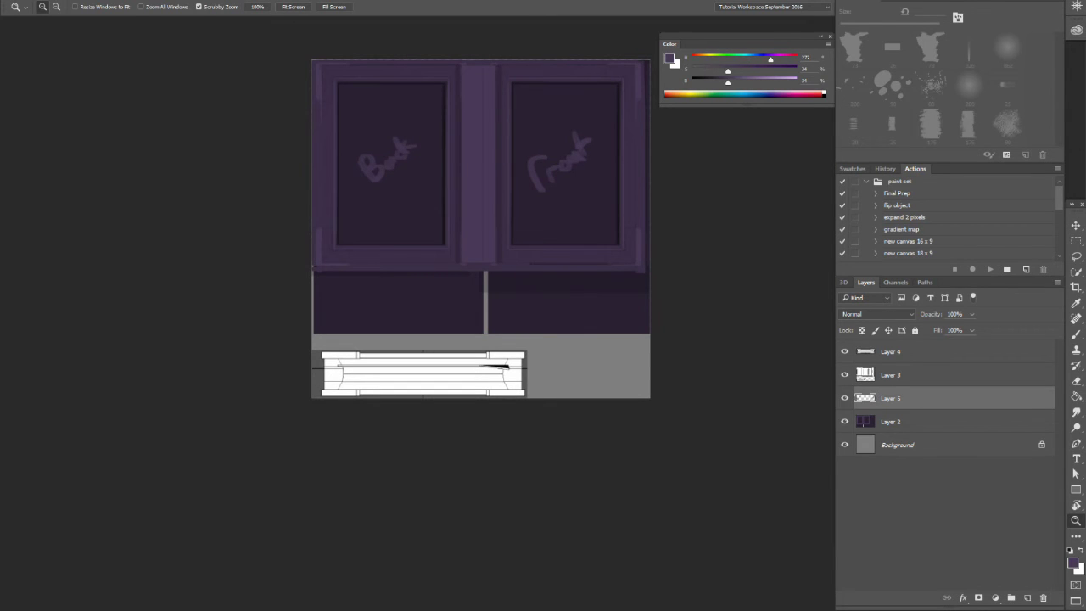
- Switch to Maya, show the perspective view and put the lying book model into face selection
{"action": "key", "text": "alt+Tab"}
{"action": "key", "text": "space"}
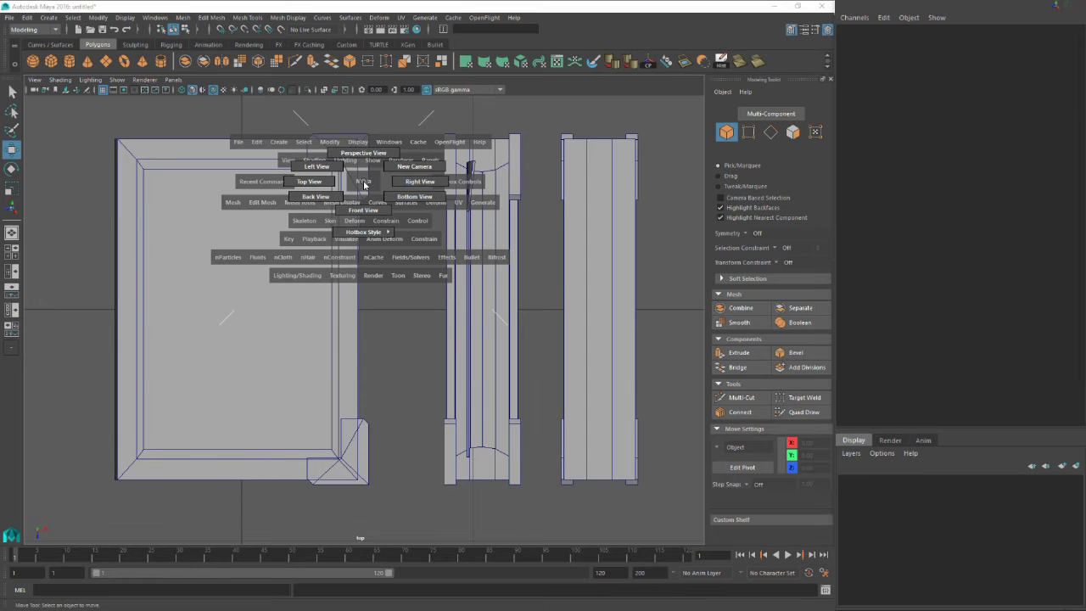
{"action": "left_click_drag", "start_coordinate": [364, 184], "coordinate": [373, 158]}
{"action": "mouse_move", "coordinate": [394, 285]}
{"action": "left_mouse_down"}
{"action": "mouse_move", "coordinate": [395, 264]}
{"action": "mouse_move", "coordinate": [352, 231]}
{"action": "mouse_move", "coordinate": [386, 299]}
{"action": "left_mouse_up"}
{"action": "left_click", "coordinate": [393, 321]}
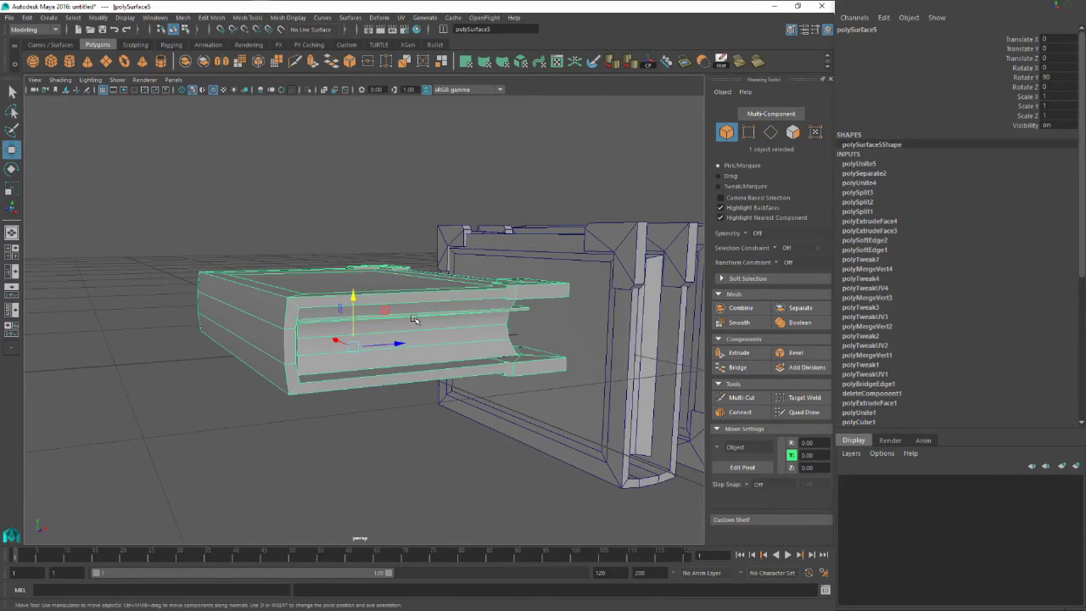
{"action": "right_click", "coordinate": [414, 319]}
{"action": "left_click", "coordinate": [416, 325]}
- Orbit around the book and examine the faces of the page block on its different sides
{"action": "left_click_drag", "start_coordinate": [470, 330], "coordinate": [391, 329]}
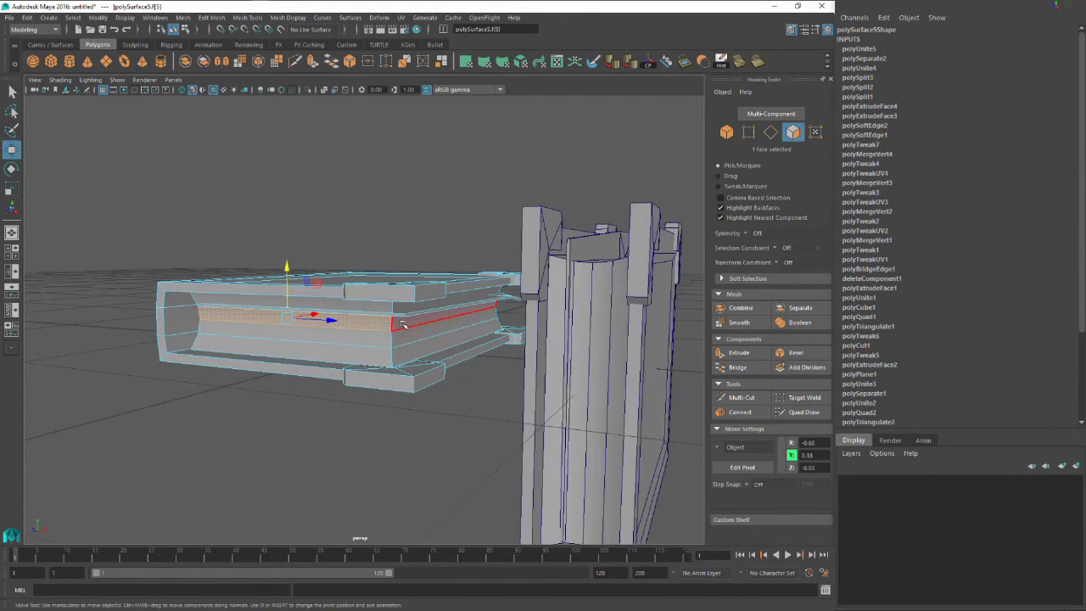
{"action": "left_click_drag", "start_coordinate": [459, 318], "coordinate": [402, 329]}
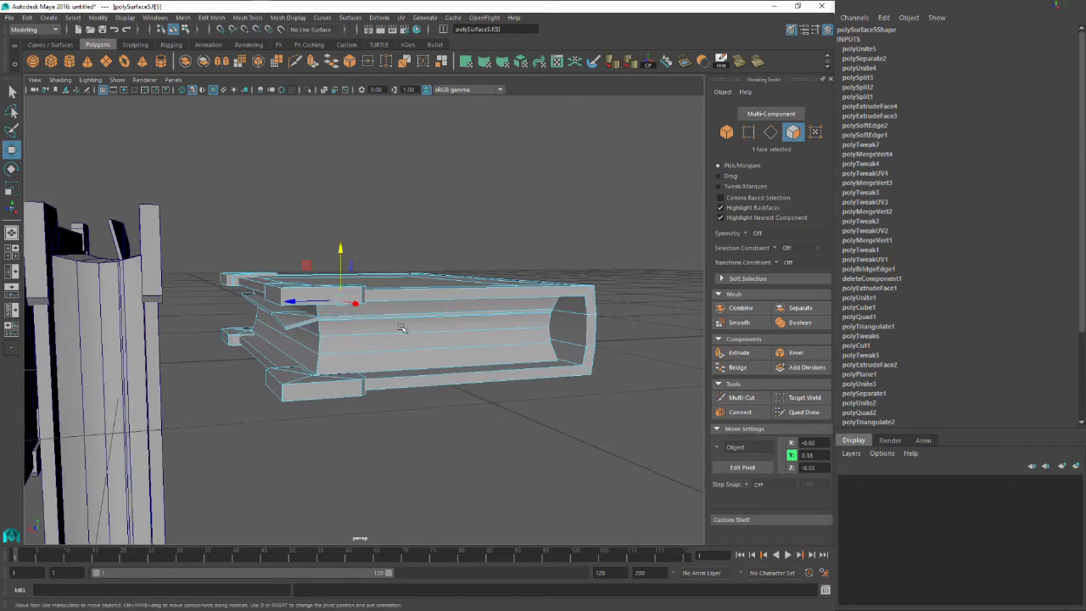
{"action": "left_click", "coordinate": [402, 328]}
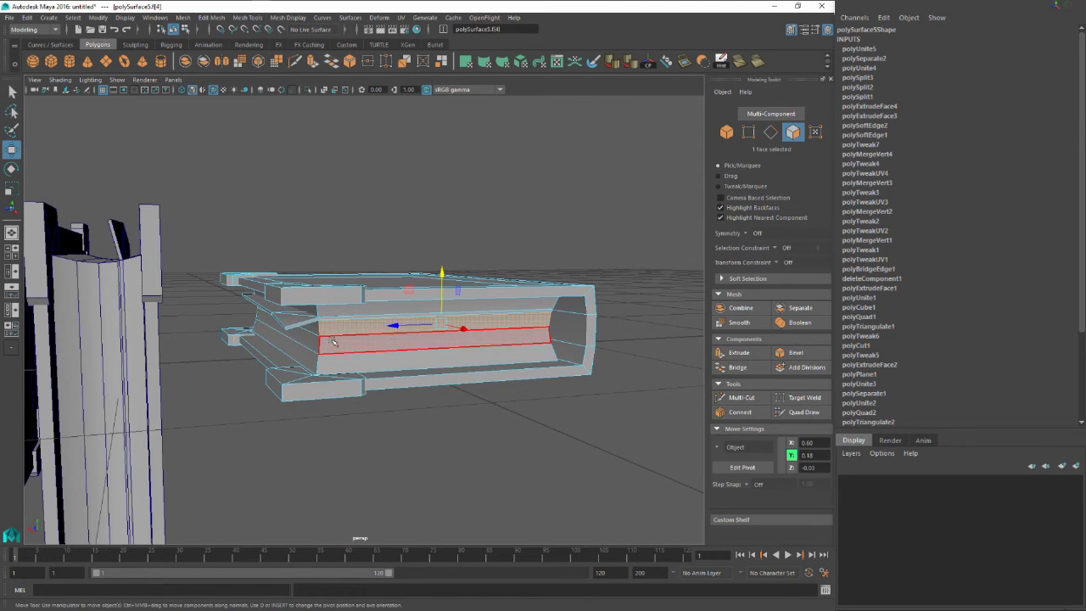
{"action": "double_click", "coordinate": [334, 342]}
{"action": "left_click", "coordinate": [292, 335]}
{"action": "left_click_drag", "start_coordinate": [350, 358], "coordinate": [378, 359], "text": "alt"}
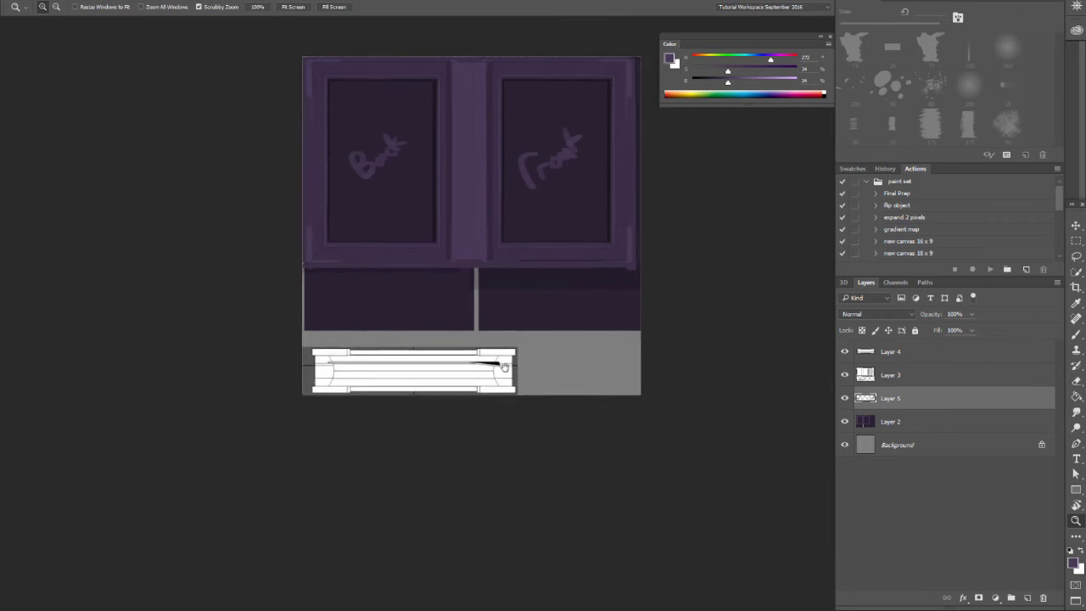
- In Photoshop, fill a full-width band across the page-block drawing on Layer 5 with tan, hue 37, saturation 20, brightness 71
{"action": "left_click_drag", "start_coordinate": [382, 356], "coordinate": [328, 351]}
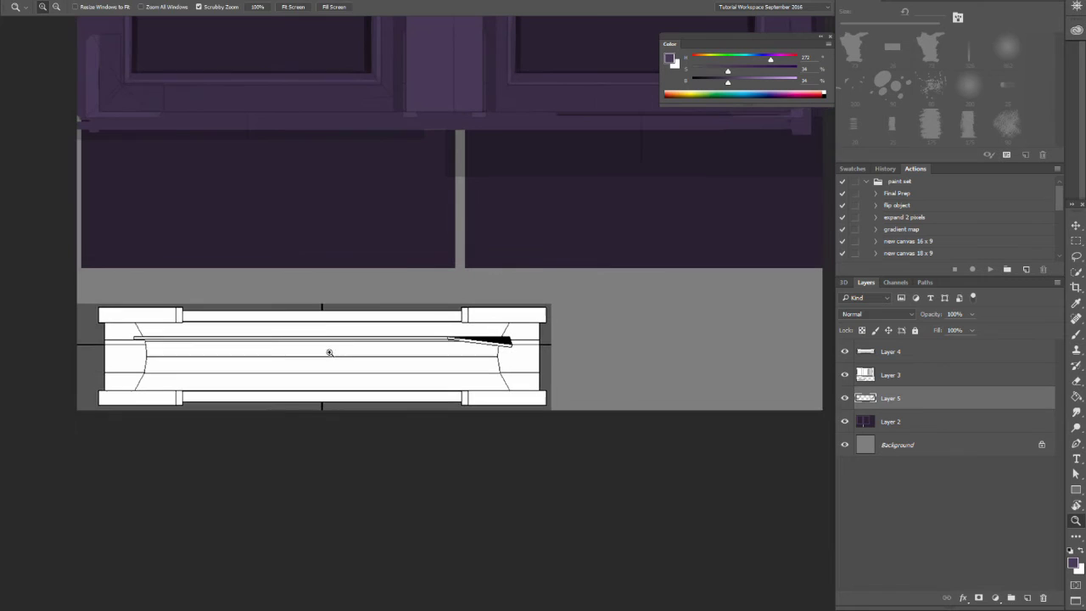
{"action": "key", "text": "m"}
{"action": "left_click_drag", "start_coordinate": [120, 318], "coordinate": [302, 374]}
{"action": "left_click_drag", "start_coordinate": [761, 412], "coordinate": [802, 390]}
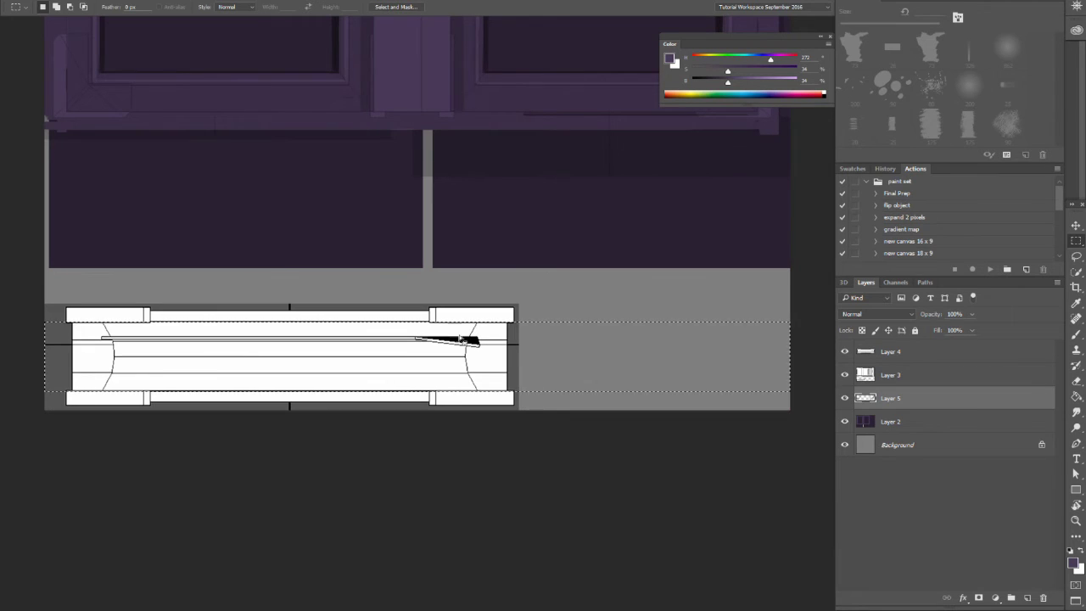
{"action": "left_click", "coordinate": [697, 90]}
{"action": "left_click_drag", "start_coordinate": [697, 90], "coordinate": [683, 90]}
{"action": "left_click", "coordinate": [670, 58]}
{"action": "mouse_move", "coordinate": [485, 140]}
{"action": "left_mouse_down"}
{"action": "mouse_move", "coordinate": [448, 162]}
{"action": "mouse_move", "coordinate": [434, 151]}
{"action": "left_mouse_up"}
{"action": "left_click", "coordinate": [649, 109]}
{"action": "key", "text": "g"}
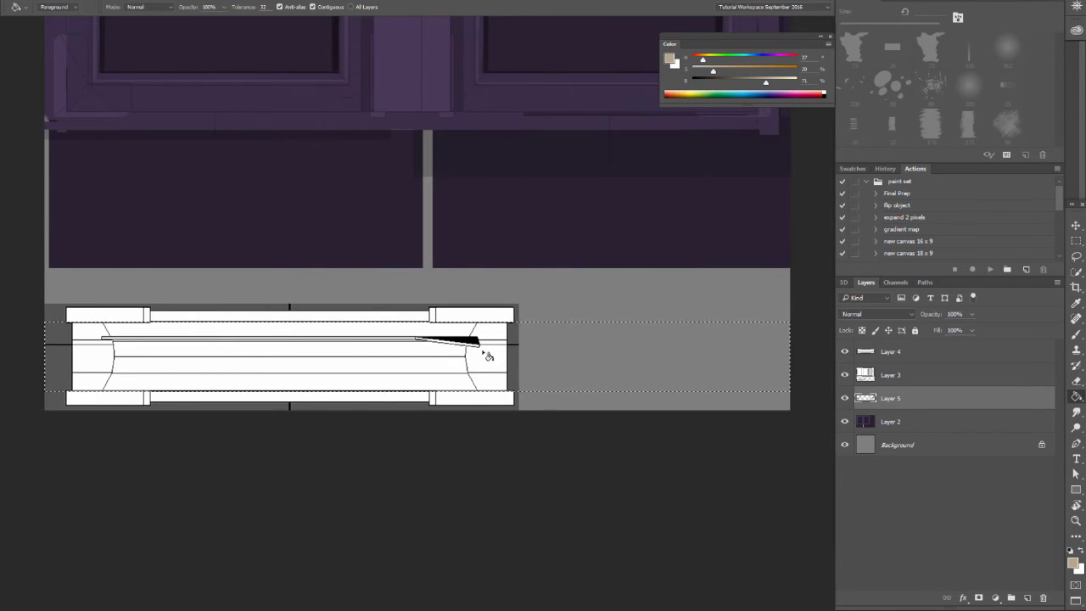
{"action": "left_click", "coordinate": [512, 357]}
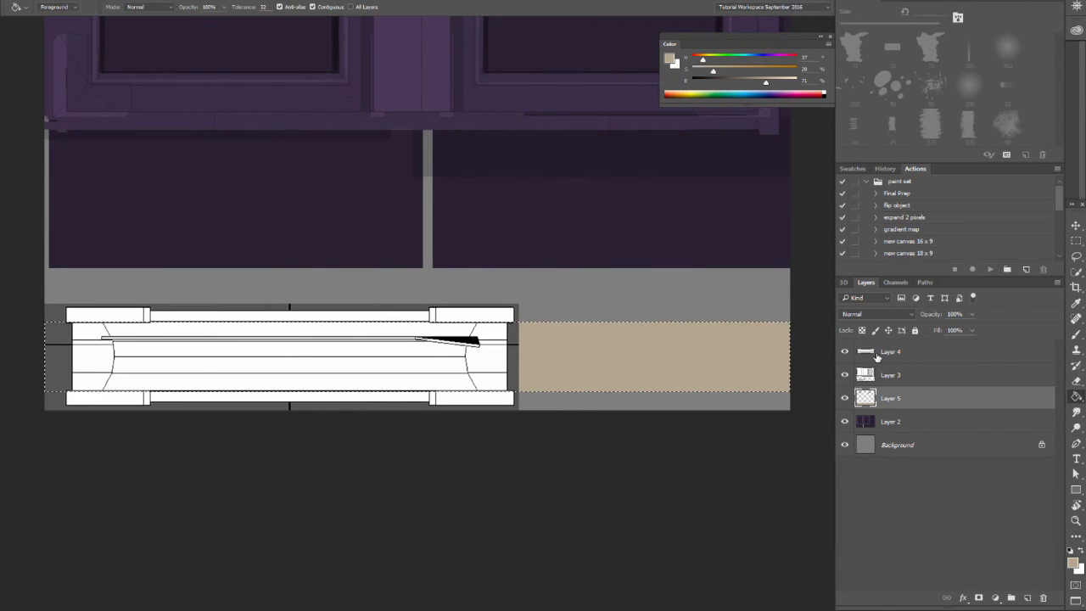
- Set Layer 4's blend mode to Multiply, hide Layer 3 and drop the selection
{"action": "left_click", "coordinate": [875, 355]}
{"action": "left_click", "coordinate": [874, 314]}
{"action": "left_click", "coordinate": [864, 361]}
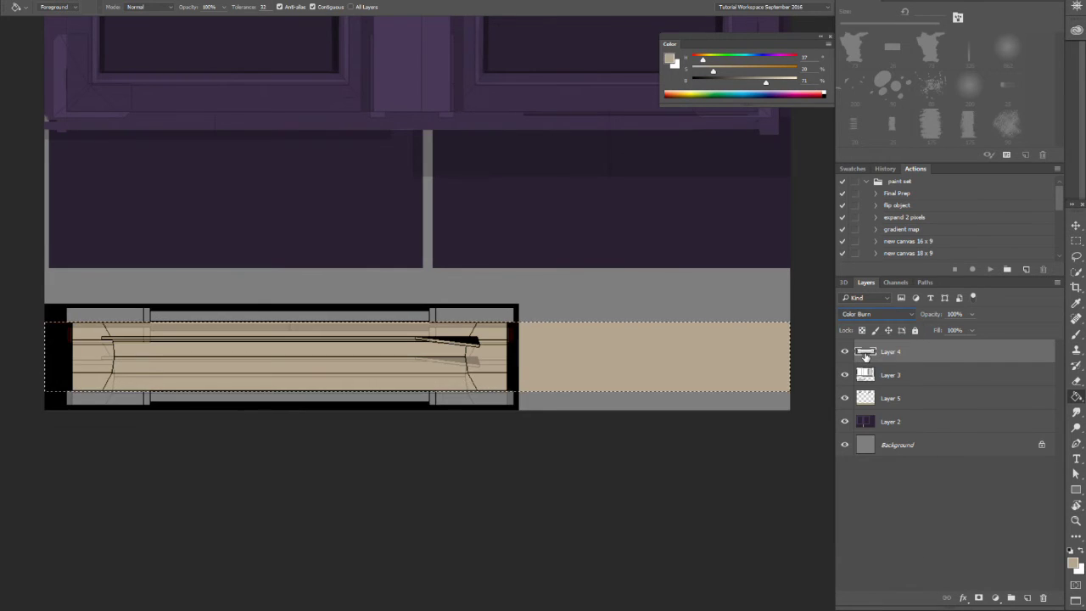
{"action": "key", "text": "Up"}
{"action": "left_click", "coordinate": [845, 375]}
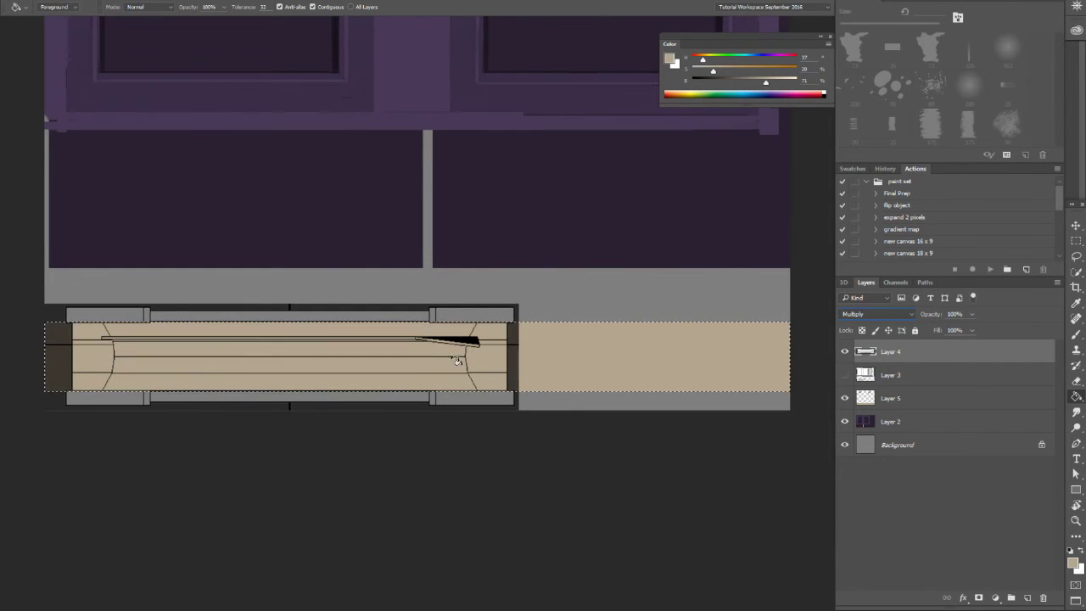
{"action": "key", "text": "ctrl+d"}
{"action": "left_click_drag", "start_coordinate": [477, 351], "coordinate": [489, 337]}
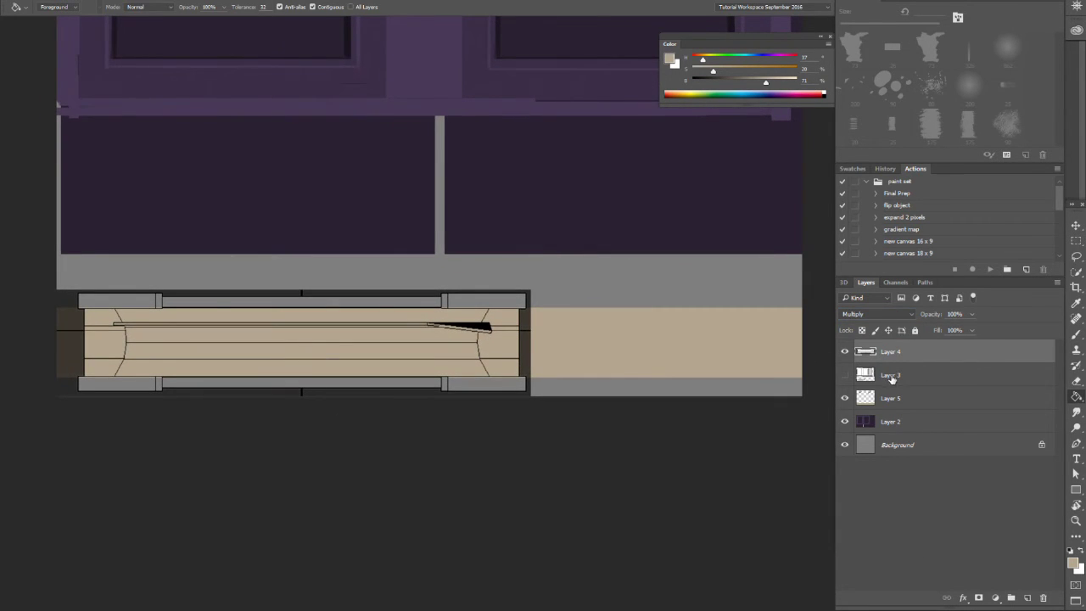
- Move Layer 4's page-block drawing sideways to the middle of the tan band
{"action": "left_click", "coordinate": [890, 379]}
{"action": "left_click", "coordinate": [867, 357]}
{"action": "key", "text": "v"}
{"action": "left_click_drag", "start_coordinate": [393, 344], "coordinate": [535, 353]}
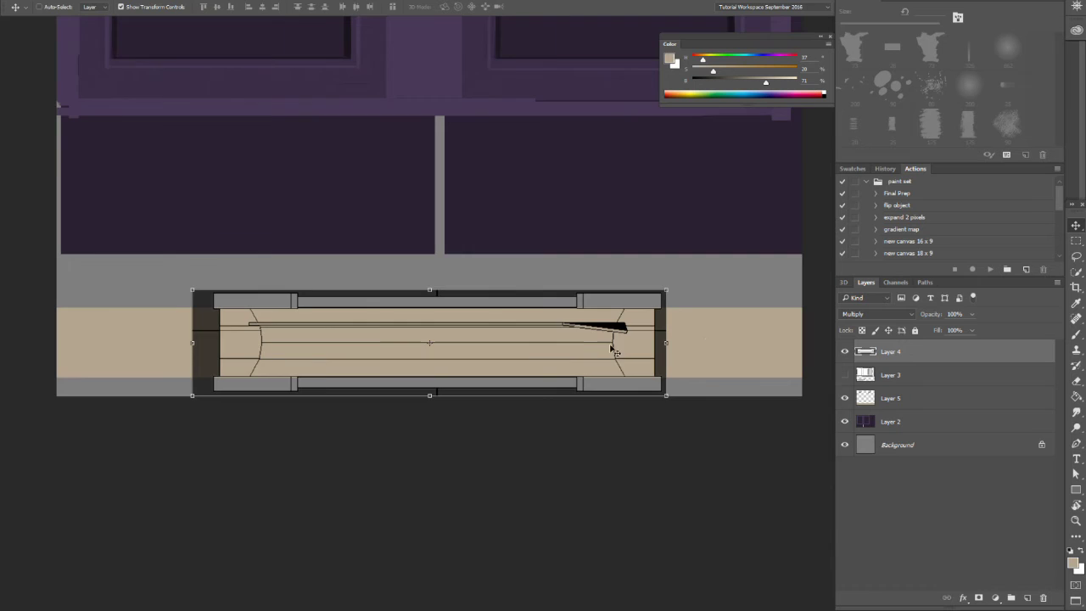
{"action": "mouse_move", "coordinate": [576, 347]}
{"action": "left_mouse_down"}
{"action": "mouse_move", "coordinate": [595, 343]}
{"action": "mouse_move", "coordinate": [580, 332]}
{"action": "left_mouse_up"}
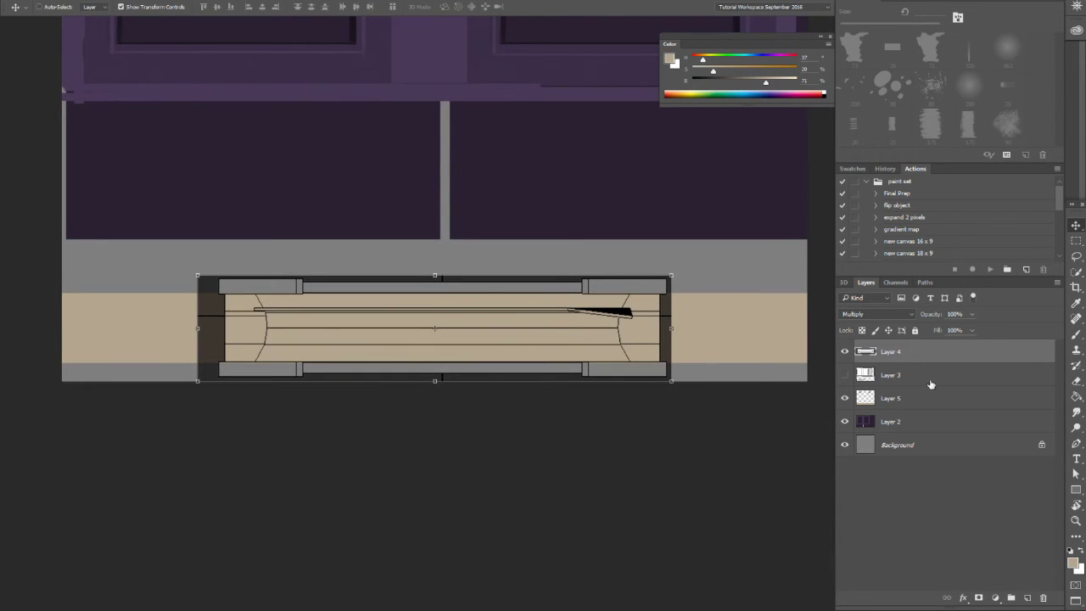
- Fade Layer 4's page-block lines by lowering the layer's fill, and make Layer 5 active with the Brush tool
{"action": "left_click", "coordinate": [880, 397]}
{"action": "left_click", "coordinate": [890, 351]}
{"action": "left_click", "coordinate": [972, 331]}
{"action": "left_click", "coordinate": [926, 345]}
{"action": "left_click", "coordinate": [876, 395]}
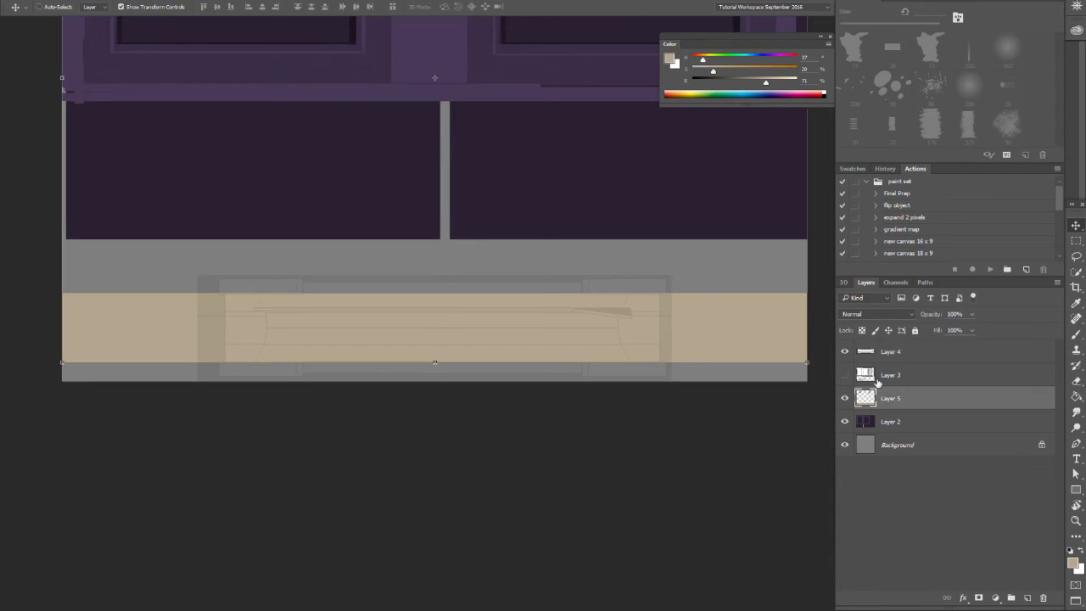
{"action": "key", "text": "z"}
{"action": "left_click_drag", "start_coordinate": [642, 312], "coordinate": [675, 300]}
{"action": "key", "text": "b"}
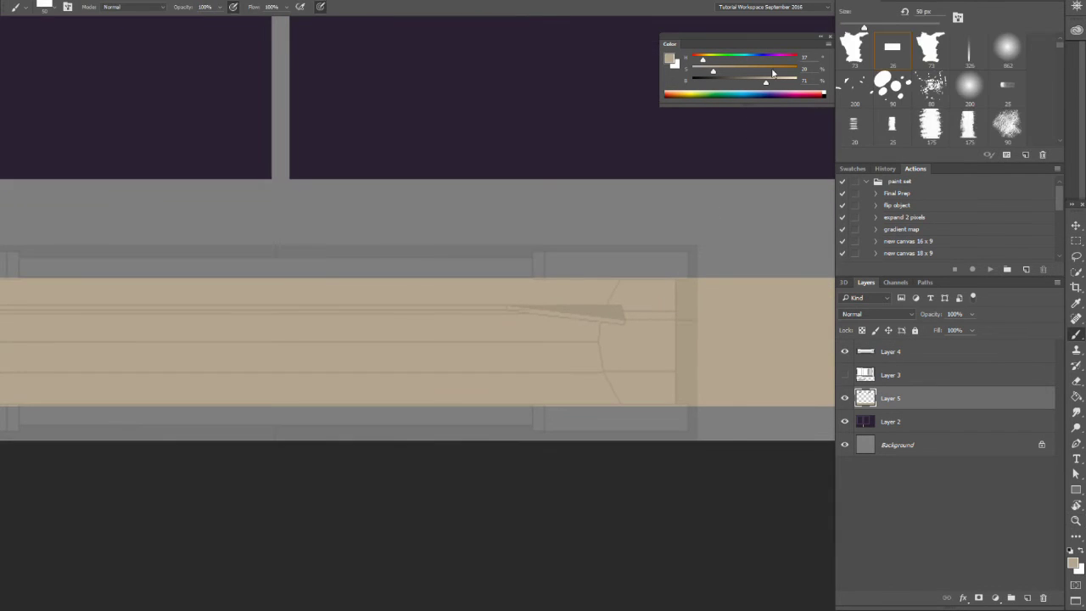
- Paint thin light curves over both curved fold lines of the page-block drawing with a small brush in tan at brightness 77
{"action": "left_click", "coordinate": [775, 84]}
{"action": "key", "text": "bracketleft"}
{"action": "key", "text": "bracketleft"}
{"action": "key", "text": "bracketleft"}
{"action": "key", "text": "bracketleft"}
{"action": "key", "text": "bracketleft"}
{"action": "key", "text": "bracketleft"}
{"action": "key", "text": "bracketleft"}
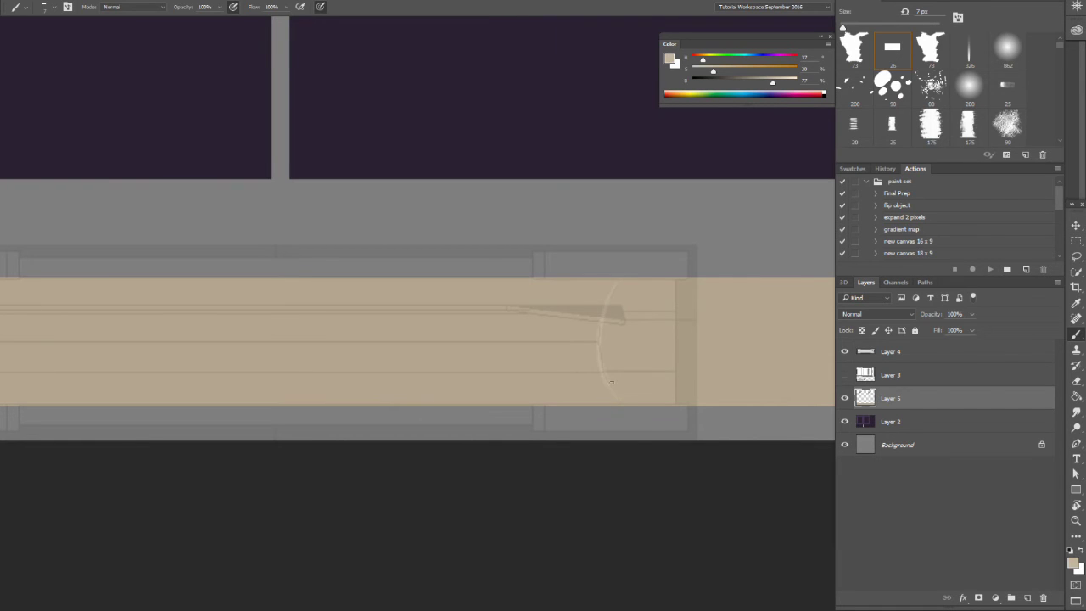
{"action": "left_click_drag", "start_coordinate": [487, 408], "coordinate": [604, 369]}
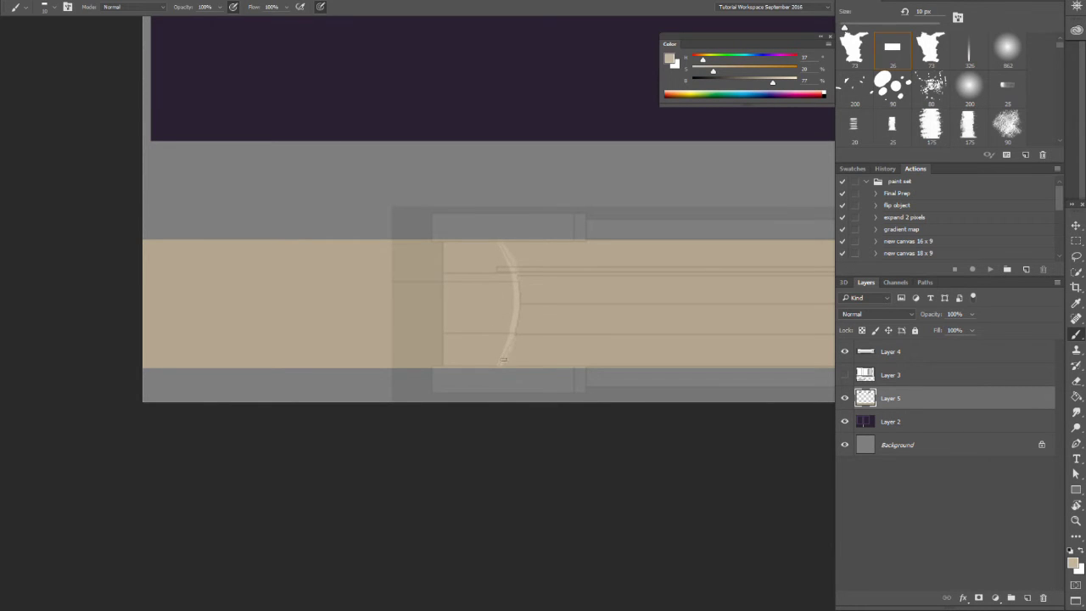
- Hide Layer 4's line drawing, try shifting Layer 5's contents and undo the move
{"action": "key", "text": "z"}
{"action": "mouse_move", "coordinate": [587, 311]}
{"action": "left_mouse_down"}
{"action": "mouse_move", "coordinate": [524, 373]}
{"action": "mouse_move", "coordinate": [449, 382]}
{"action": "mouse_move", "coordinate": [390, 373]}
{"action": "left_mouse_up"}
{"action": "left_click", "coordinate": [845, 355]}
{"action": "left_click", "coordinate": [869, 353]}
{"action": "key", "text": "v"}
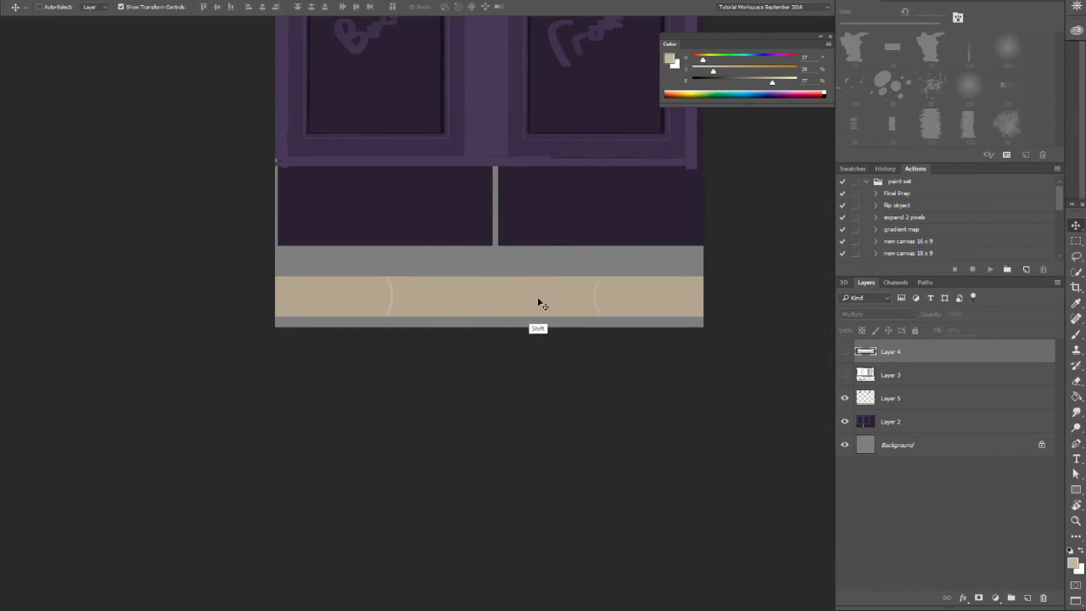
{"action": "left_click", "coordinate": [922, 397]}
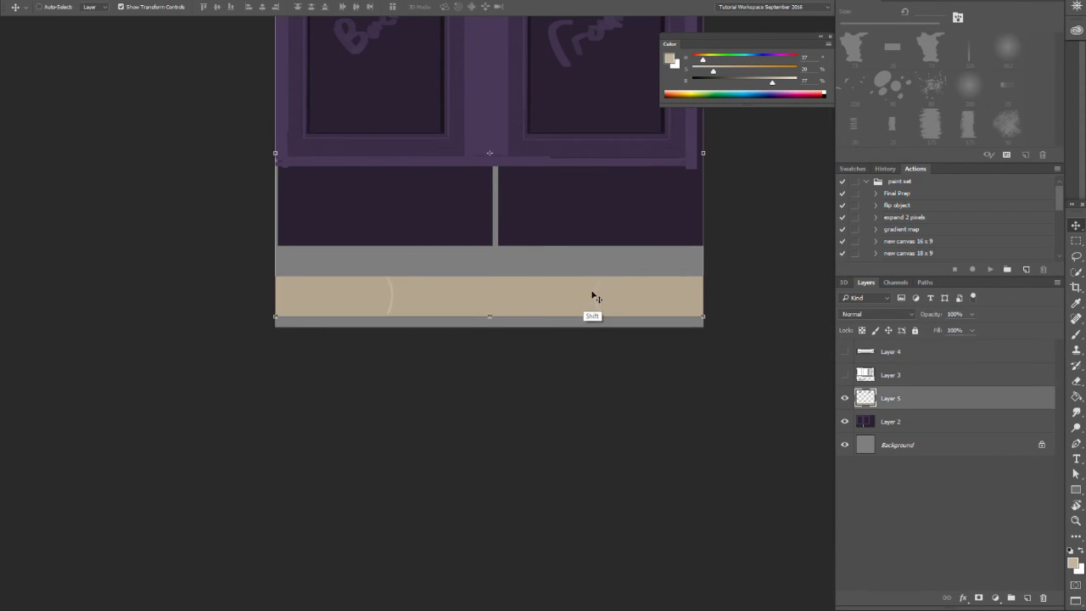
{"action": "left_click_drag", "start_coordinate": [590, 292], "coordinate": [590, 301]}
{"action": "key", "text": "ctrl+z"}
- Cut the full-width tan band out of Layer 5 and paste it in place on its own new layer
{"action": "key", "text": "m"}
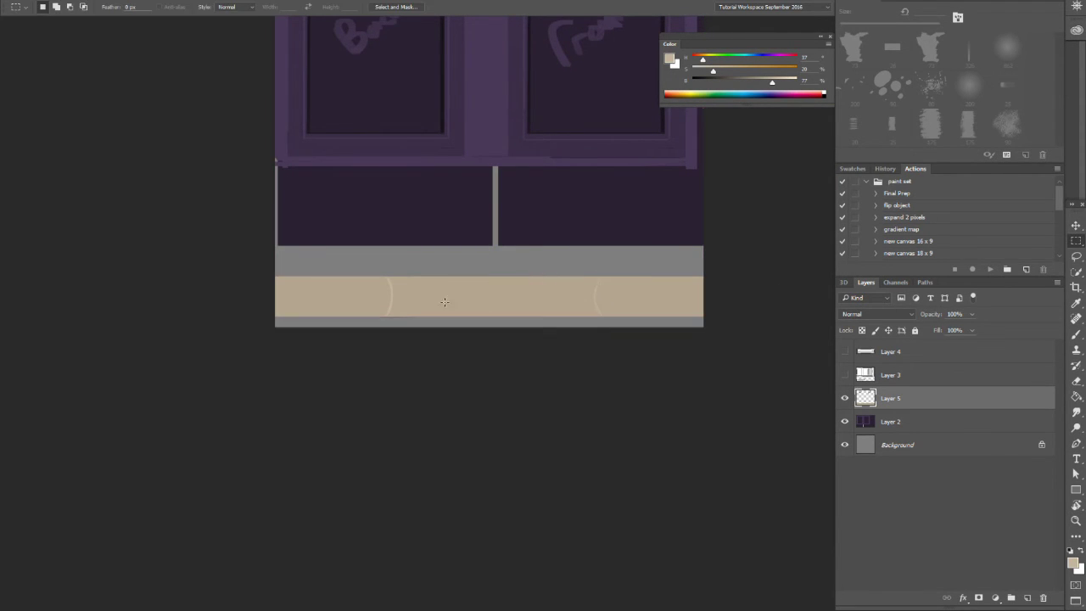
{"action": "left_click_drag", "start_coordinate": [268, 343], "coordinate": [740, 235]}
{"action": "key", "text": "ctrl+x"}
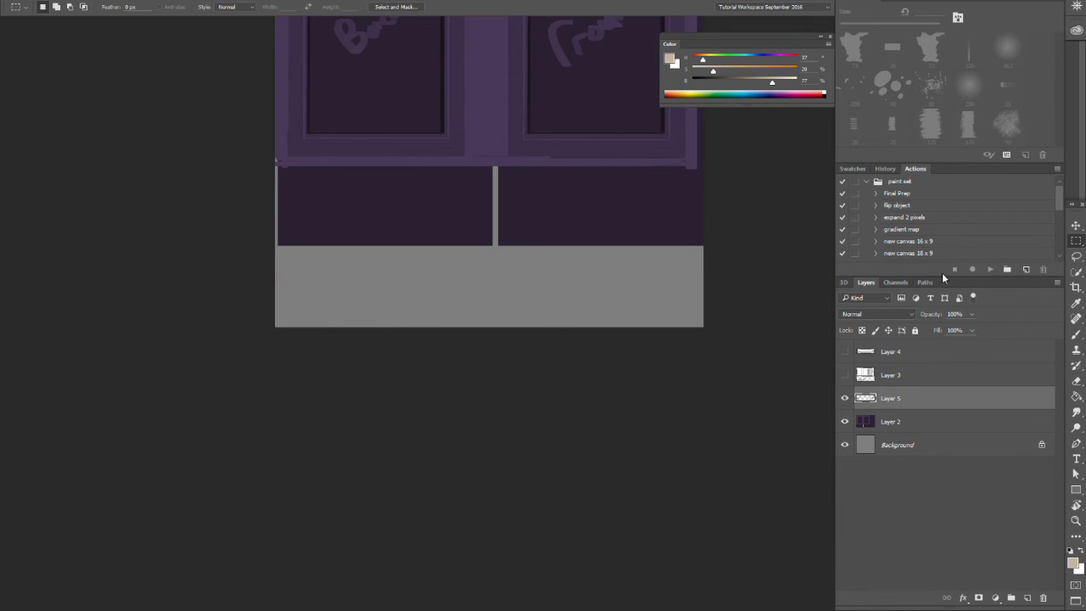
{"action": "left_click", "coordinate": [1026, 599]}
{"action": "key", "text": "ctrl+shift+v"}
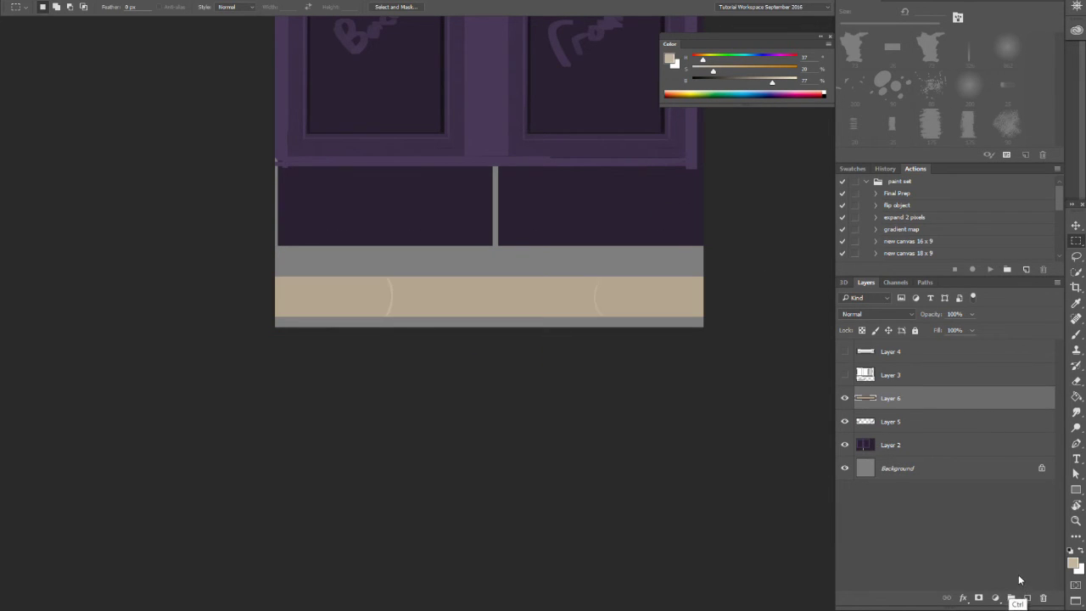
{"action": "key", "text": "ctrl+e"}
{"action": "key", "text": "ctrl+j"}
- Rename the tan band's layer paper, the remaining Layer 5 ref, and Layer 2 base
{"action": "double_click", "coordinate": [891, 398]}
{"action": "type", "text": "paper"}
{"action": "key", "text": "Return"}
{"action": "double_click", "coordinate": [891, 422]}
{"action": "type", "text": "ref"}
{"action": "double_click", "coordinate": [891, 443]}
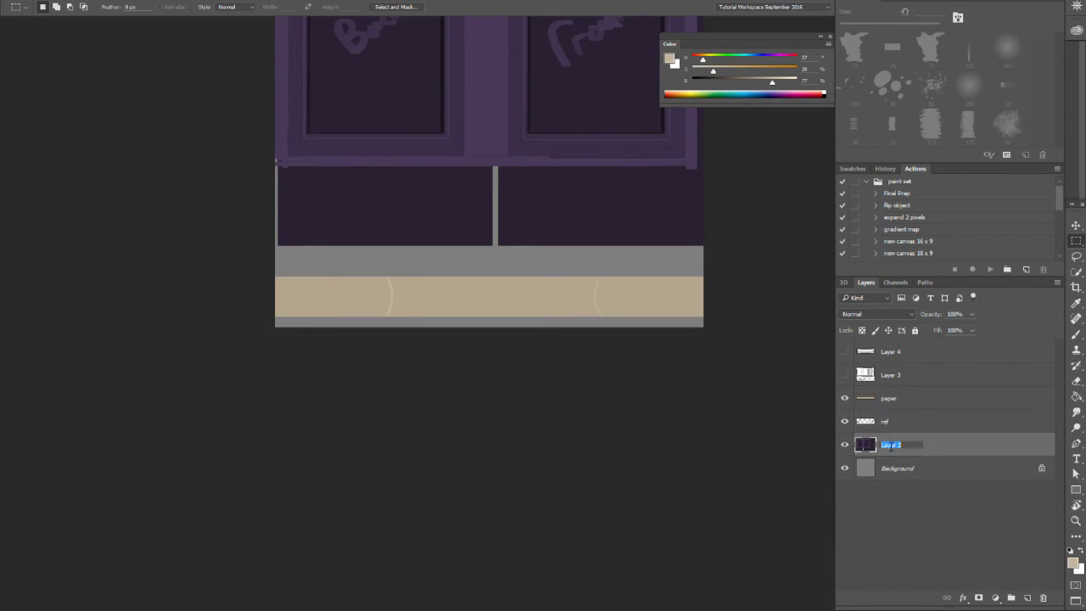
{"action": "type", "text": "base"}
{"action": "key", "text": "Return"}
- Sample the band's tan and add a new layer clipped to the paper layer
{"action": "left_click", "coordinate": [877, 405]}
{"action": "left_click_drag", "start_coordinate": [506, 340], "coordinate": [568, 359]}
{"action": "mouse_move", "coordinate": [547, 341]}
{"action": "left_mouse_down"}
{"action": "mouse_move", "coordinate": [584, 339]}
{"action": "mouse_move", "coordinate": [514, 338]}
{"action": "mouse_move", "coordinate": [582, 329]}
{"action": "left_mouse_up"}
{"action": "left_click", "coordinate": [619, 331], "text": "alt"}
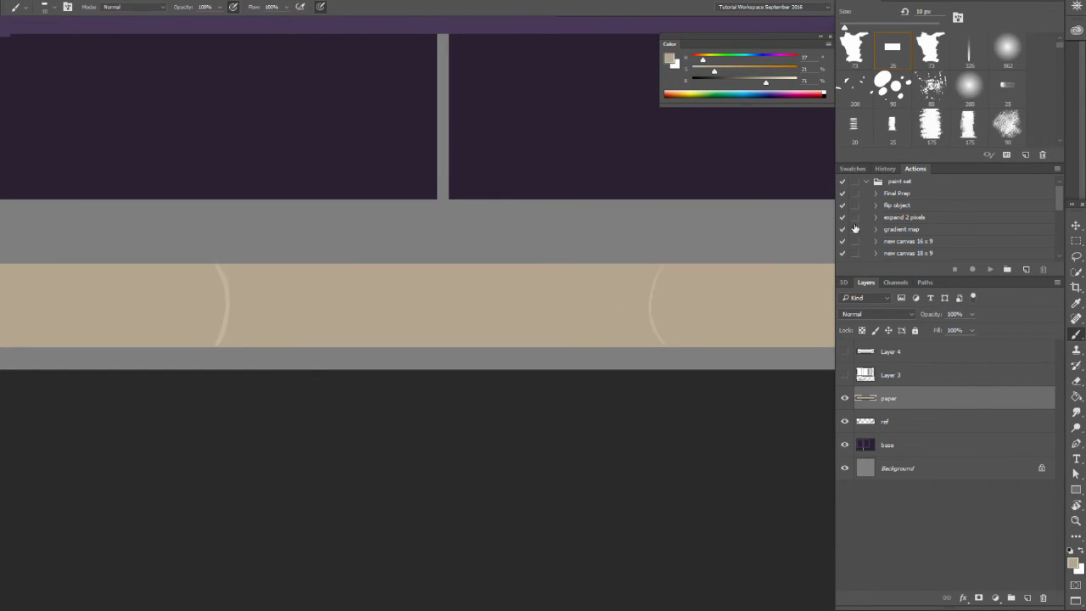
{"action": "left_click", "coordinate": [1027, 599]}
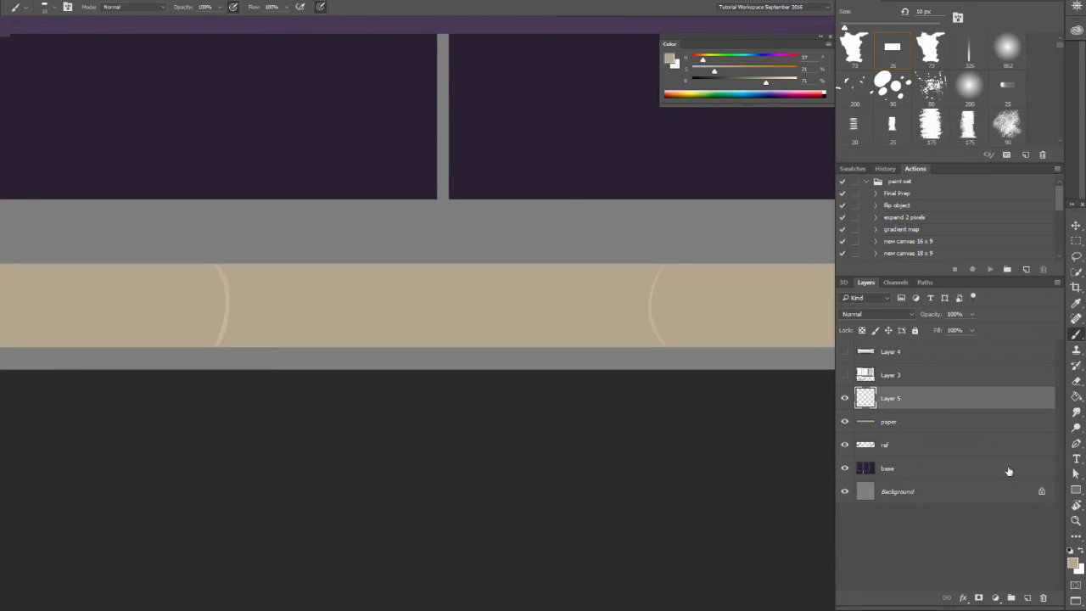
{"action": "key", "text": "alt"}
{"action": "left_click", "coordinate": [869, 408], "text": "alt"}
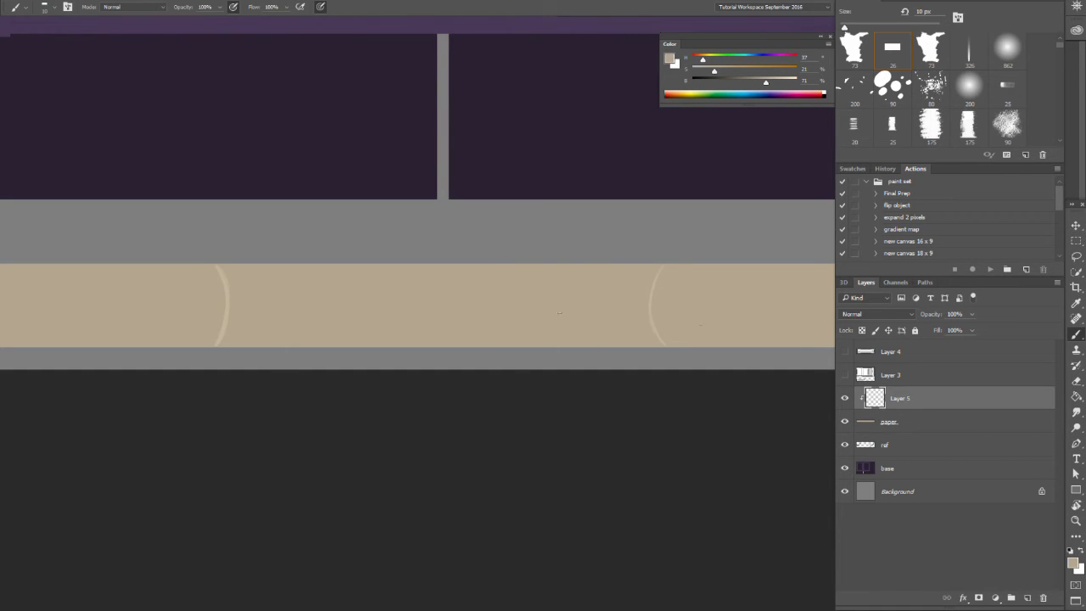
{"action": "left_click", "coordinate": [616, 166], "text": "alt"}
{"action": "mouse_move", "coordinate": [608, 265]}
{"action": "left_mouse_down"}
{"action": "mouse_move", "coordinate": [552, 344]}
{"action": "mouse_move", "coordinate": [524, 346]}
{"action": "left_mouse_up"}
{"action": "left_click_drag", "start_coordinate": [564, 264], "coordinate": [519, 346]}
{"action": "mouse_move", "coordinate": [546, 264]}
{"action": "left_mouse_down"}
{"action": "mouse_move", "coordinate": [503, 346]}
{"action": "mouse_move", "coordinate": [464, 348]}
{"action": "left_mouse_up"}
{"action": "key", "text": "ctrl+alt+z"}
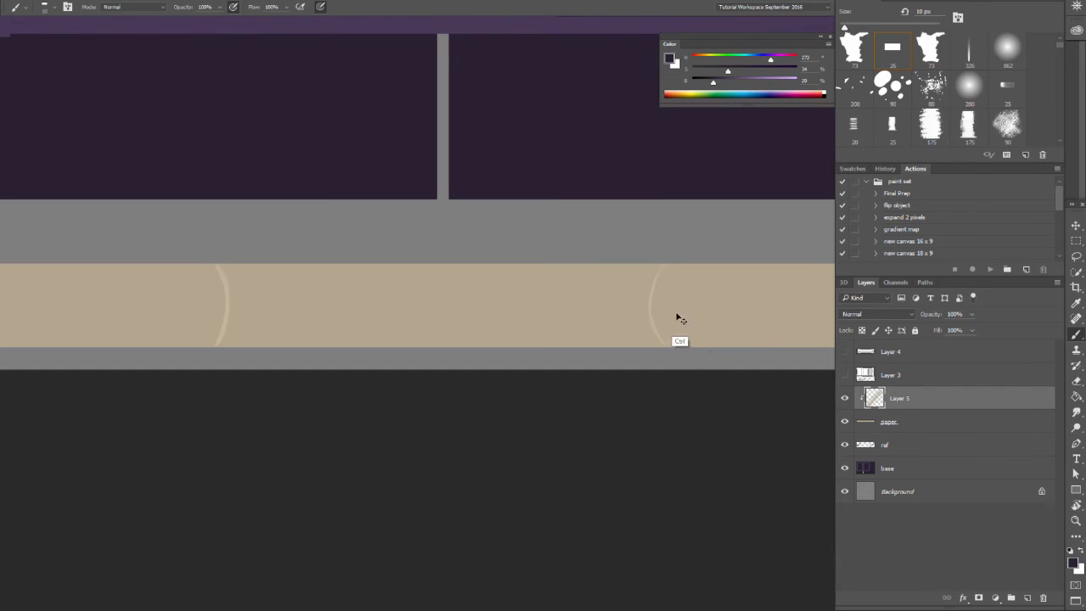
- Set the clipped Layer 5 to Multiply and sample the band's tan, hue 37, saturation 21, brightness 71, for the Brush tool
{"action": "left_click", "coordinate": [895, 316]}
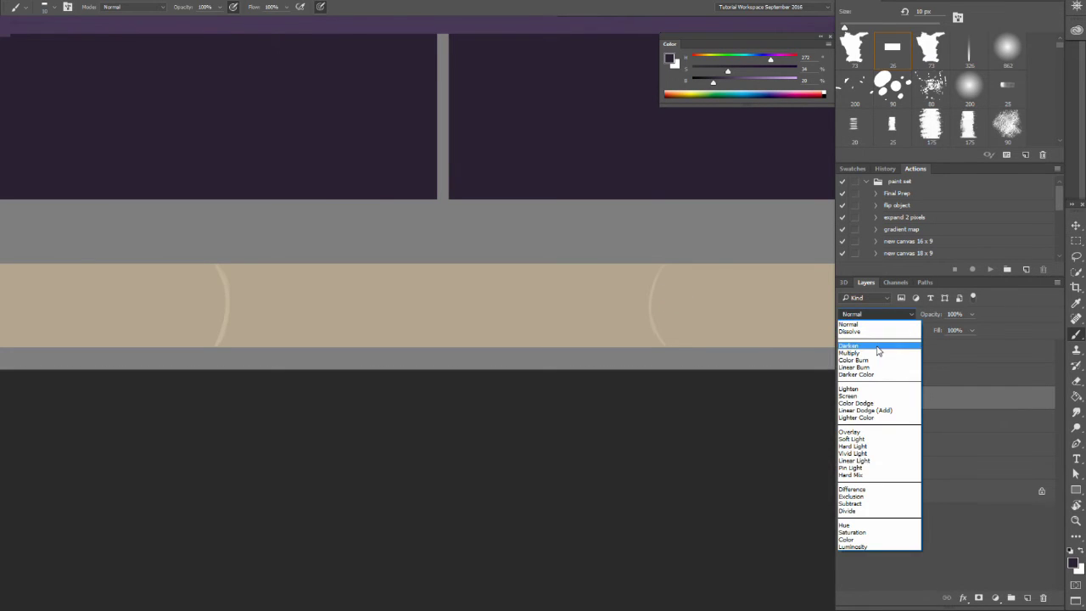
{"action": "left_click", "coordinate": [876, 353]}
{"action": "left_click", "coordinate": [553, 324], "text": "alt"}
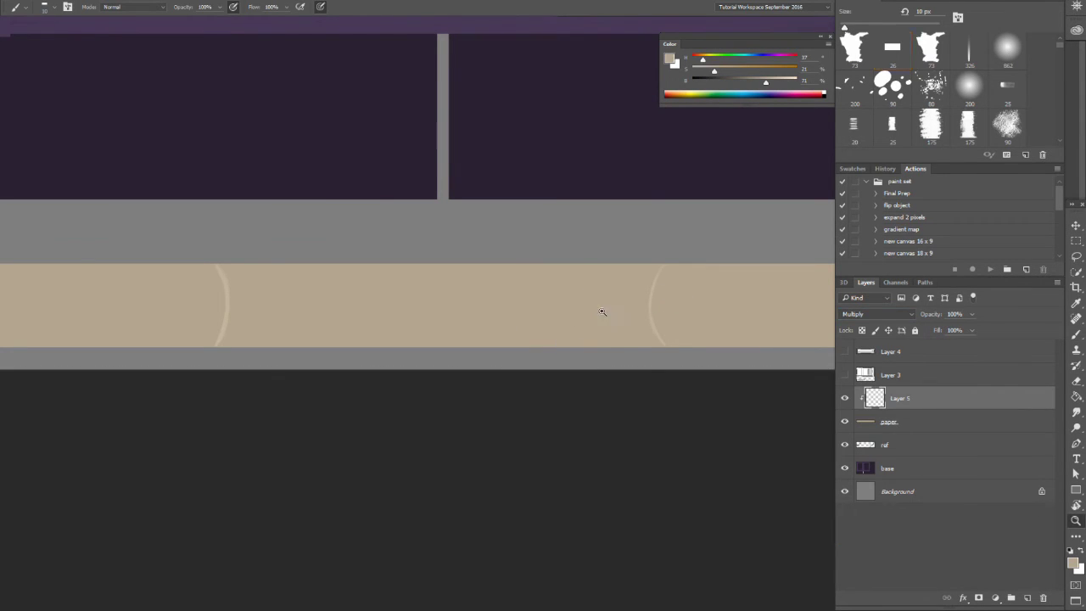
{"action": "left_click_drag", "start_coordinate": [599, 314], "coordinate": [528, 323]}
{"action": "left_click", "coordinate": [584, 321]}
{"action": "key", "text": "b"}
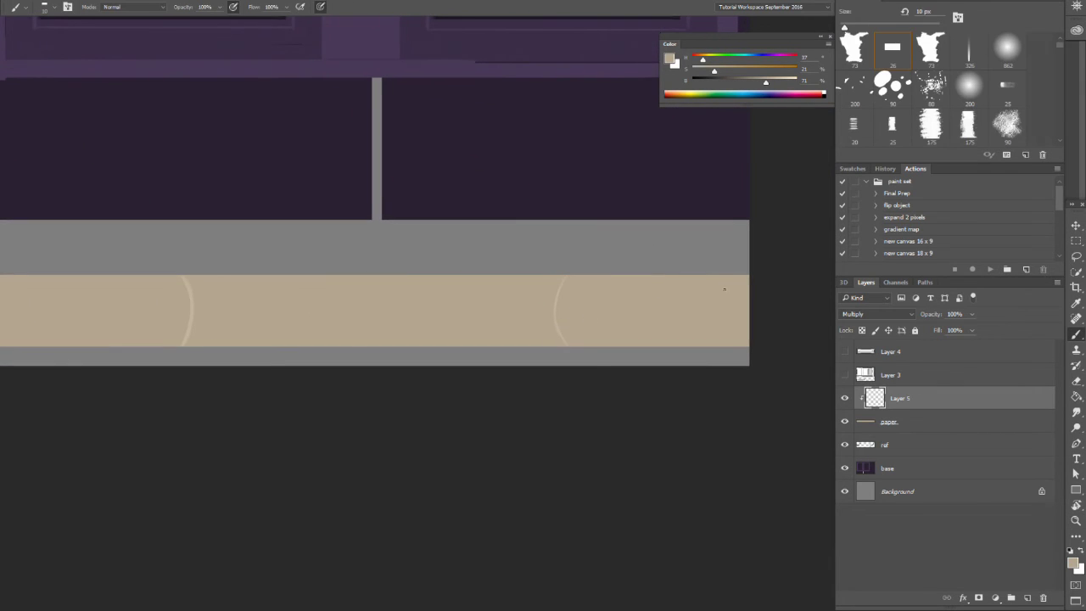
- Try a line along the band's upper edge, rotate the canvas view until the band stands vertical, and undo the line
{"action": "mouse_move", "coordinate": [746, 279]}
{"action": "left_mouse_down"}
{"action": "mouse_move", "coordinate": [517, 293]}
{"action": "mouse_move", "coordinate": [0, 369]}
{"action": "left_mouse_up"}
{"action": "mouse_move", "coordinate": [441, 362]}
{"action": "left_mouse_down"}
{"action": "mouse_move", "coordinate": [359, 364]}
{"action": "mouse_move", "coordinate": [118, 415]}
{"action": "left_mouse_up"}
{"action": "mouse_move", "coordinate": [571, 339]}
{"action": "left_mouse_down"}
{"action": "mouse_move", "coordinate": [415, 340]}
{"action": "mouse_move", "coordinate": [289, 313]}
{"action": "left_mouse_up"}
{"action": "left_click_drag", "start_coordinate": [515, 366], "coordinate": [428, 353]}
{"action": "key", "text": "r"}
{"action": "mouse_move", "coordinate": [551, 395]}
{"action": "left_mouse_down"}
{"action": "mouse_move", "coordinate": [635, 238]}
{"action": "mouse_move", "coordinate": [514, 161]}
{"action": "left_mouse_up"}
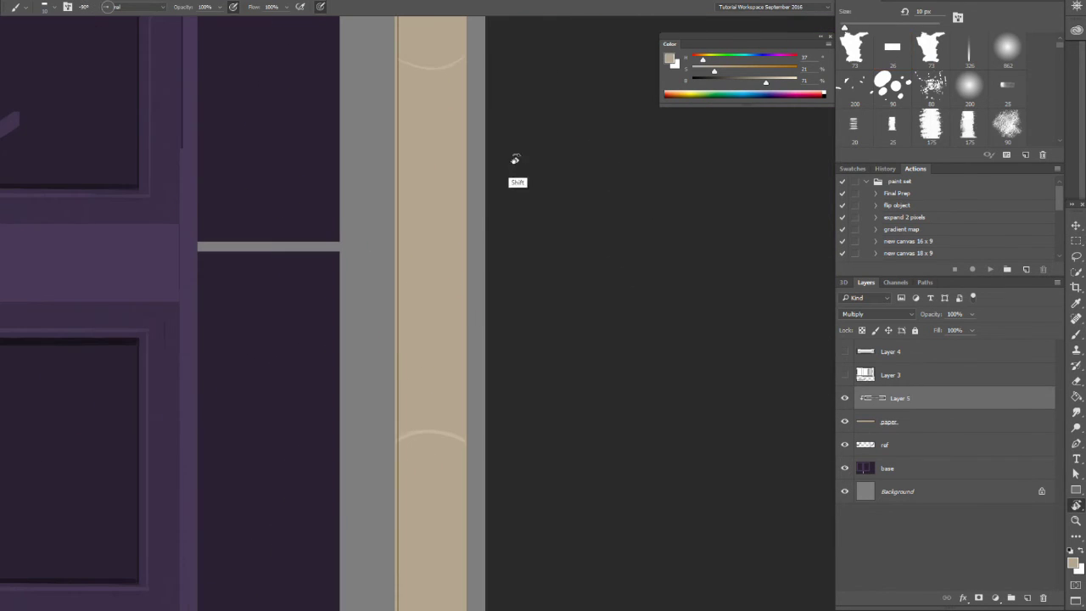
{"action": "key", "text": "ctrl+z"}
{"action": "left_click_drag", "start_coordinate": [428, 340], "coordinate": [419, 341]}
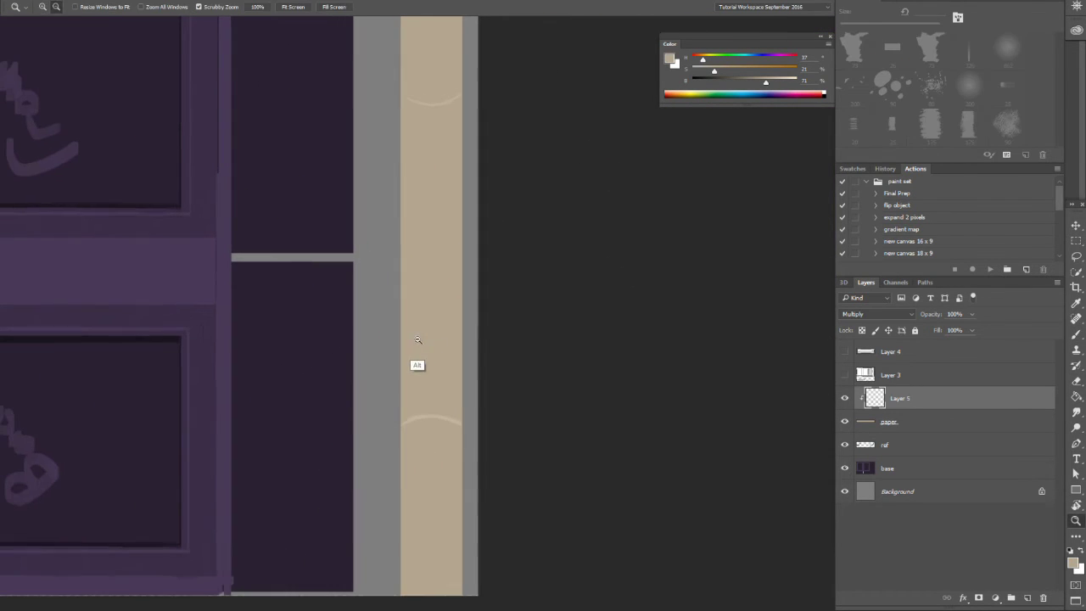
{"action": "left_click_drag", "start_coordinate": [433, 243], "coordinate": [423, 321]}
{"action": "key", "text": "b"}
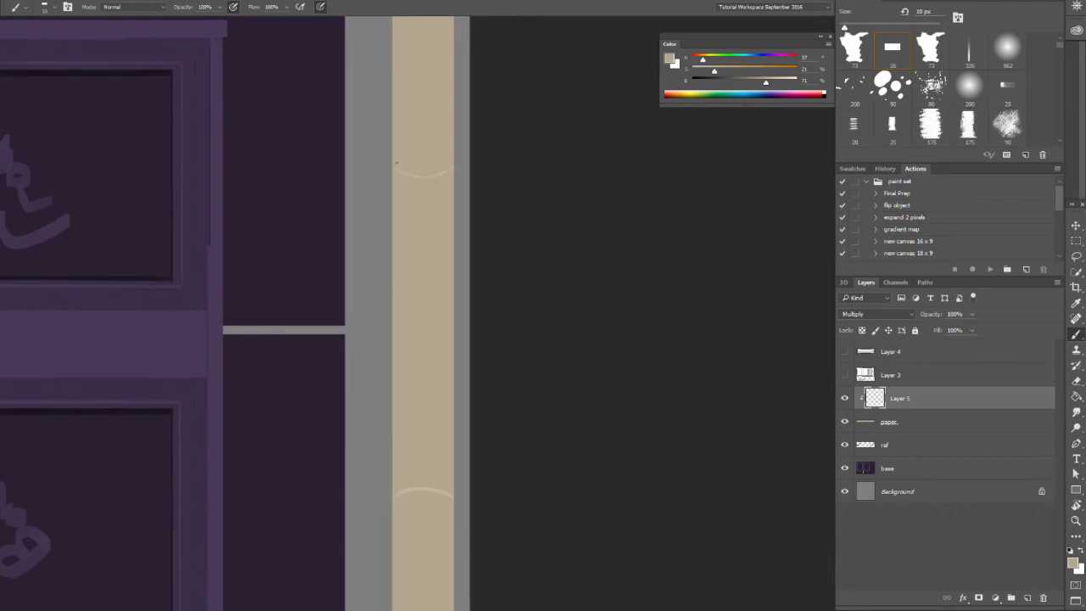
- Paint wavy page lines on Layer 5 along the band's middle section between the two light curves, undoing the unwanted strokes
{"action": "left_click_drag", "start_coordinate": [395, 245], "coordinate": [399, 507]}
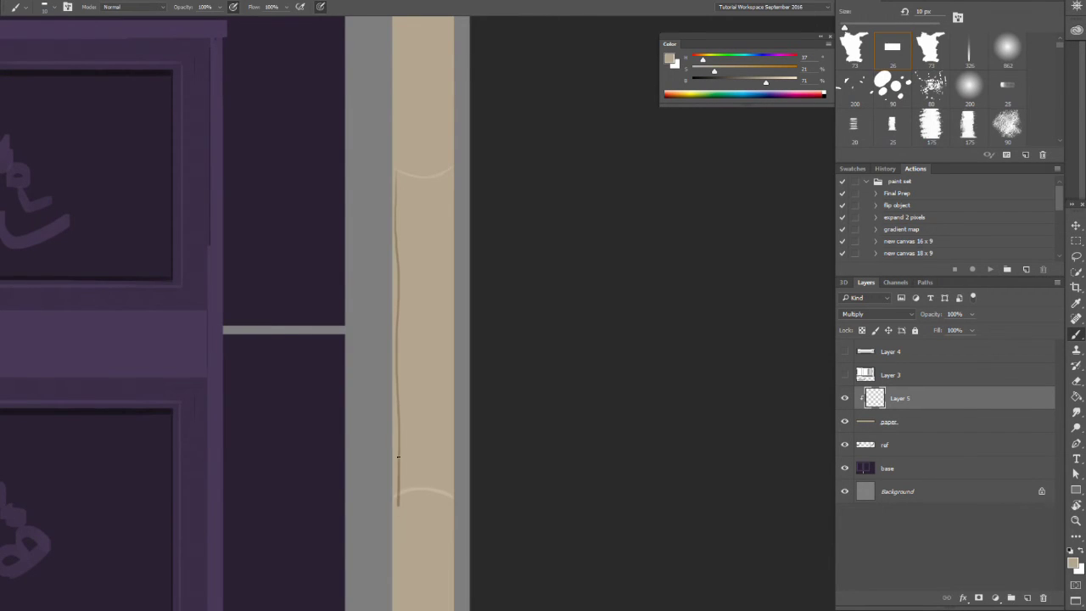
{"action": "left_click_drag", "start_coordinate": [404, 170], "coordinate": [411, 502]}
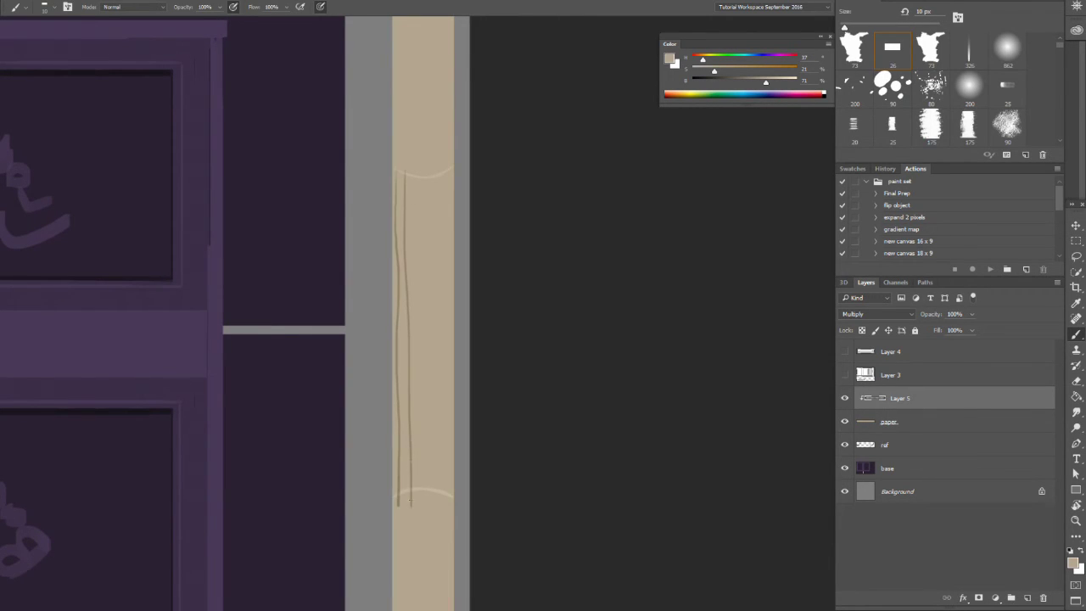
{"action": "mouse_move", "coordinate": [402, 341]}
{"action": "left_mouse_down"}
{"action": "mouse_move", "coordinate": [402, 511]}
{"action": "mouse_move", "coordinate": [402, 367]}
{"action": "mouse_move", "coordinate": [405, 509]}
{"action": "mouse_move", "coordinate": [402, 384]}
{"action": "mouse_move", "coordinate": [404, 483]}
{"action": "left_mouse_up"}
{"action": "key", "text": "ctrl+z"}
{"action": "key", "text": "ctrl+z"}
{"action": "left_click_drag", "start_coordinate": [409, 287], "coordinate": [422, 507]}
{"action": "left_click_drag", "start_coordinate": [415, 171], "coordinate": [433, 509]}
{"action": "mouse_move", "coordinate": [425, 159]}
{"action": "left_mouse_down"}
{"action": "mouse_move", "coordinate": [437, 508]}
{"action": "mouse_move", "coordinate": [442, 138]}
{"action": "left_mouse_up"}
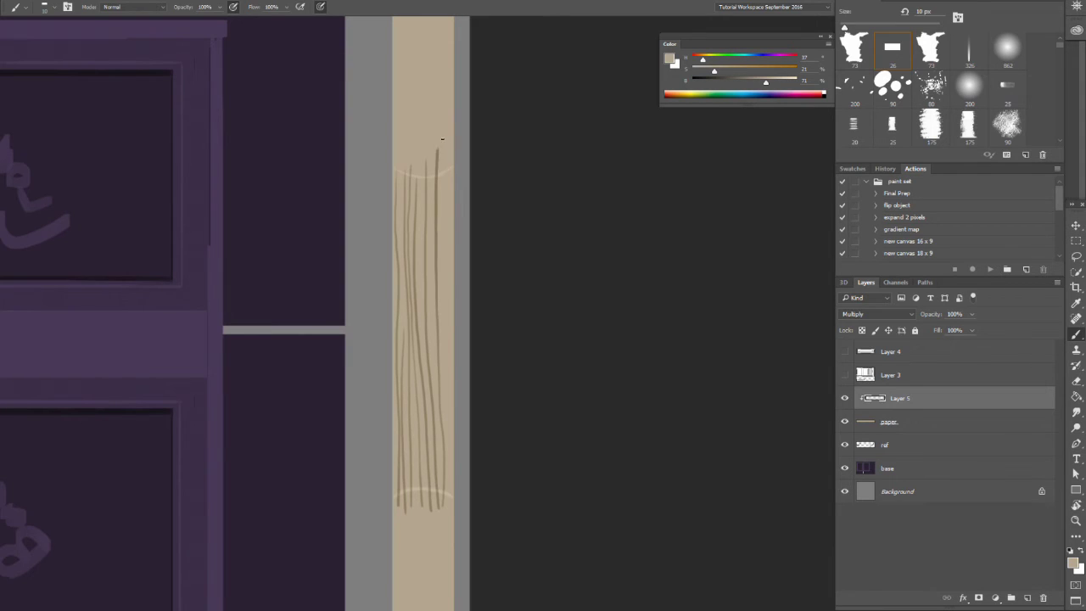
{"action": "left_click_drag", "start_coordinate": [443, 221], "coordinate": [456, 499]}
- Paint roughly parallel page lines from the lower light curve down to the canvas edge, redoing the first strokes
{"action": "mouse_move", "coordinate": [456, 498]}
{"action": "left_mouse_down"}
{"action": "mouse_move", "coordinate": [479, 347]}
{"action": "mouse_move", "coordinate": [473, 282]}
{"action": "mouse_move", "coordinate": [472, 433]}
{"action": "left_mouse_up"}
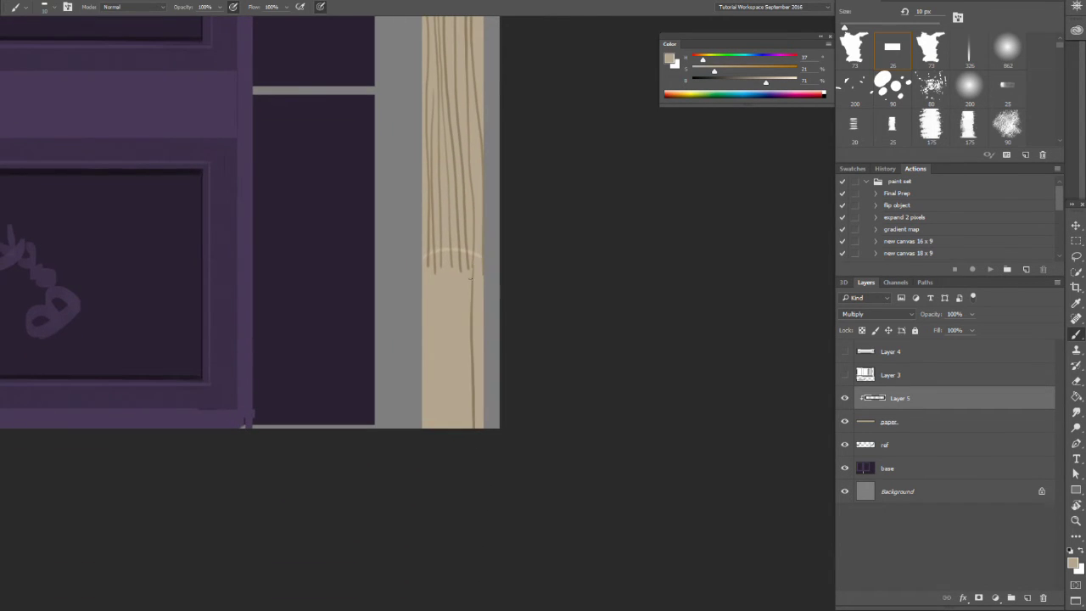
{"action": "key", "text": "ctrl+z"}
{"action": "left_click_drag", "start_coordinate": [474, 267], "coordinate": [473, 439]}
{"action": "left_click_drag", "start_coordinate": [468, 265], "coordinate": [467, 430]}
{"action": "key", "text": "ctrl+z"}
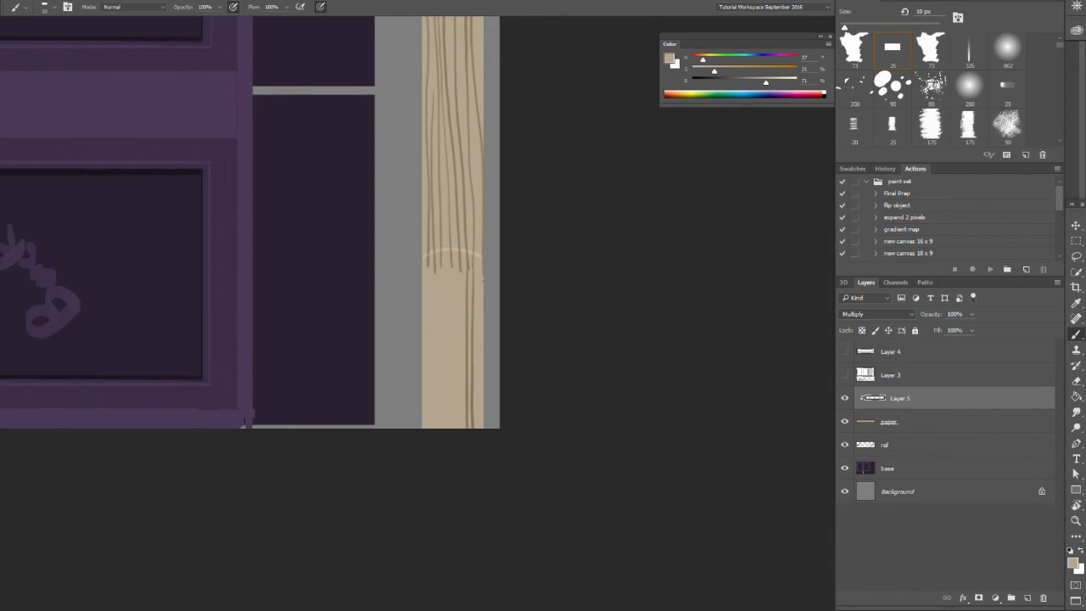
{"action": "left_click_drag", "start_coordinate": [483, 280], "coordinate": [483, 388]}
{"action": "left_click_drag", "start_coordinate": [461, 268], "coordinate": [457, 375]}
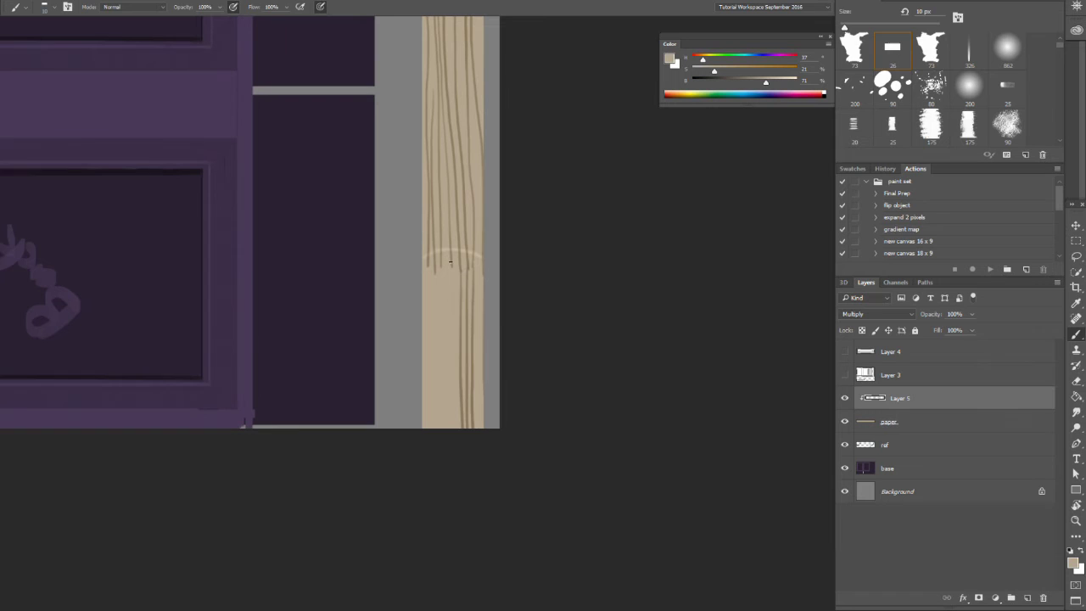
{"action": "left_click_drag", "start_coordinate": [451, 263], "coordinate": [448, 409]}
{"action": "left_click_drag", "start_coordinate": [441, 265], "coordinate": [439, 428]}
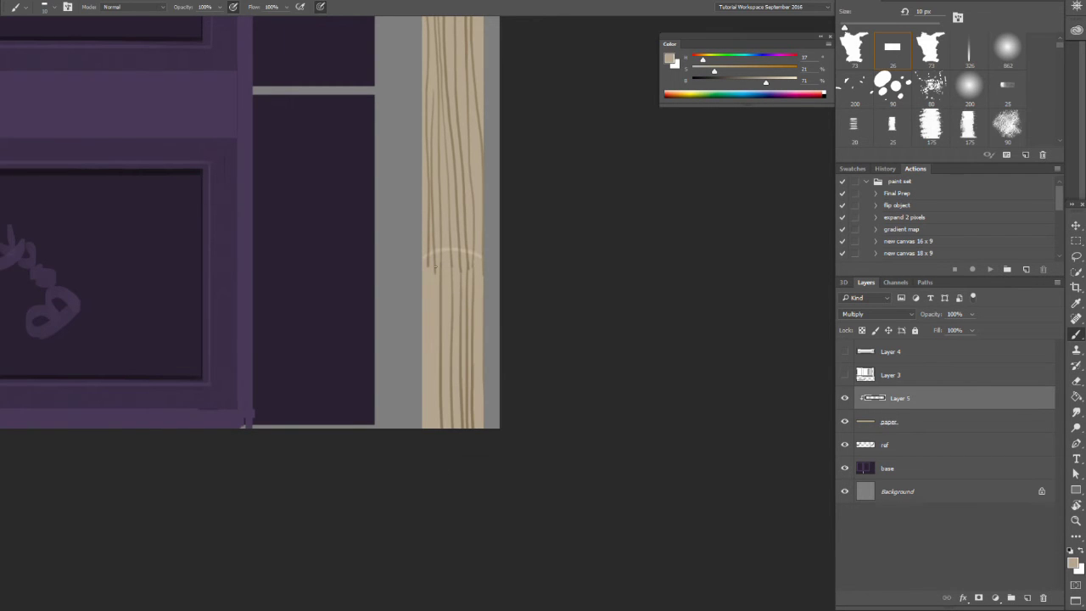
{"action": "left_click_drag", "start_coordinate": [434, 269], "coordinate": [435, 428]}
{"action": "left_click_drag", "start_coordinate": [427, 262], "coordinate": [426, 428]}
- Soften and reconnect the page lines where the two sections meet at the lower curve, alternating the Eraser and Brush tools
{"action": "mouse_move", "coordinate": [487, 178]}
{"action": "left_mouse_down"}
{"action": "mouse_move", "coordinate": [461, 351]}
{"action": "mouse_move", "coordinate": [455, 228]}
{"action": "mouse_move", "coordinate": [450, 313]}
{"action": "mouse_move", "coordinate": [451, 243]}
{"action": "left_mouse_up"}
{"action": "left_click_drag", "start_coordinate": [433, 301], "coordinate": [475, 301]}
{"action": "key", "text": "e"}
{"action": "mouse_move", "coordinate": [431, 349]}
{"action": "left_mouse_down"}
{"action": "mouse_move", "coordinate": [443, 382]}
{"action": "mouse_move", "coordinate": [415, 389]}
{"action": "mouse_move", "coordinate": [431, 390]}
{"action": "left_mouse_up"}
{"action": "key", "text": "b"}
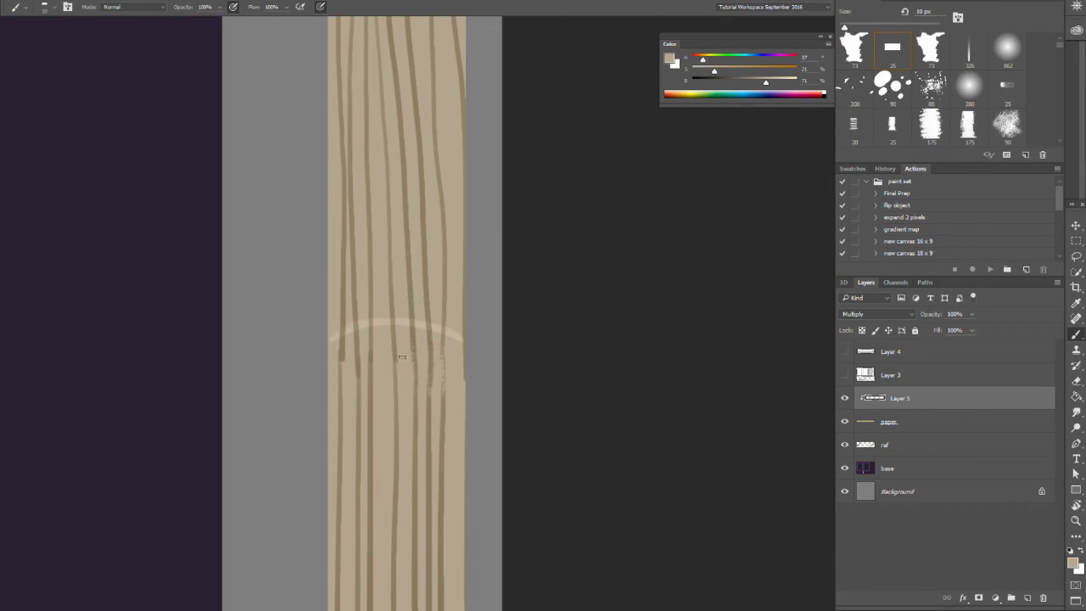
{"action": "key", "text": "e"}
{"action": "key", "text": "b"}
{"action": "mouse_move", "coordinate": [394, 379]}
{"action": "left_mouse_down"}
{"action": "mouse_move", "coordinate": [394, 346]}
{"action": "mouse_move", "coordinate": [396, 391]}
{"action": "left_mouse_up"}
{"action": "key", "text": "e"}
{"action": "mouse_move", "coordinate": [369, 335]}
{"action": "left_mouse_down"}
{"action": "mouse_move", "coordinate": [370, 378]}
{"action": "mouse_move", "coordinate": [357, 382]}
{"action": "left_mouse_up"}
{"action": "key", "text": "b"}
{"action": "key", "text": "e"}
{"action": "left_click_drag", "start_coordinate": [344, 331], "coordinate": [342, 373]}
{"action": "key", "text": "b"}
- Paint wavy page lines from the upper light curve up to the canvas edge, redoing one stroke
{"action": "left_click_drag", "start_coordinate": [411, 277], "coordinate": [439, 382]}
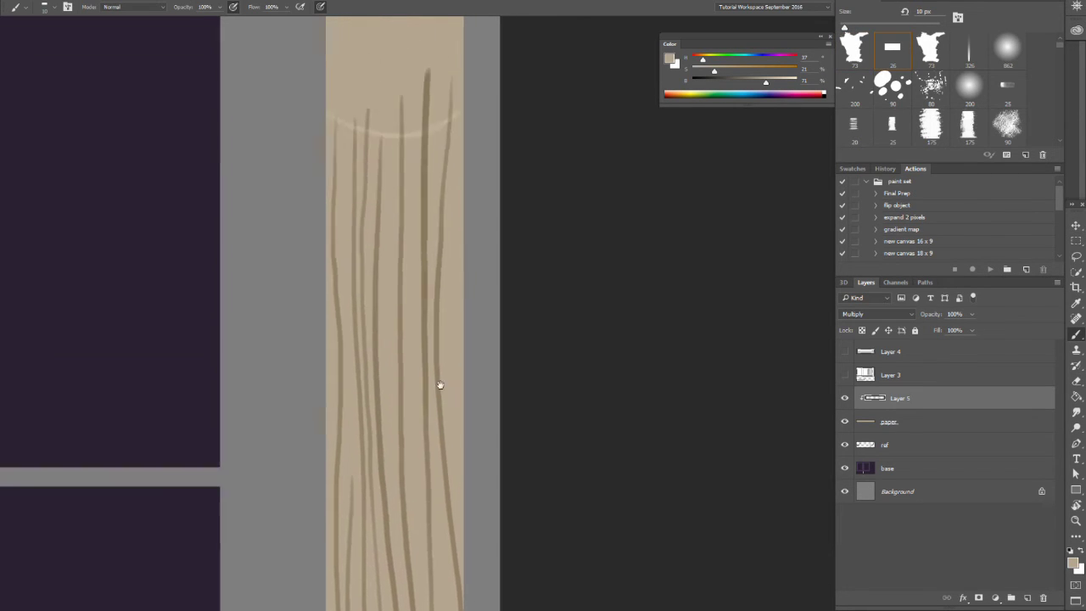
{"action": "mouse_move", "coordinate": [437, 136]}
{"action": "left_mouse_down"}
{"action": "mouse_move", "coordinate": [436, 334]}
{"action": "mouse_move", "coordinate": [451, 397]}
{"action": "mouse_move", "coordinate": [462, 85]}
{"action": "left_mouse_up"}
{"action": "left_click", "coordinate": [485, 230], "text": "alt"}
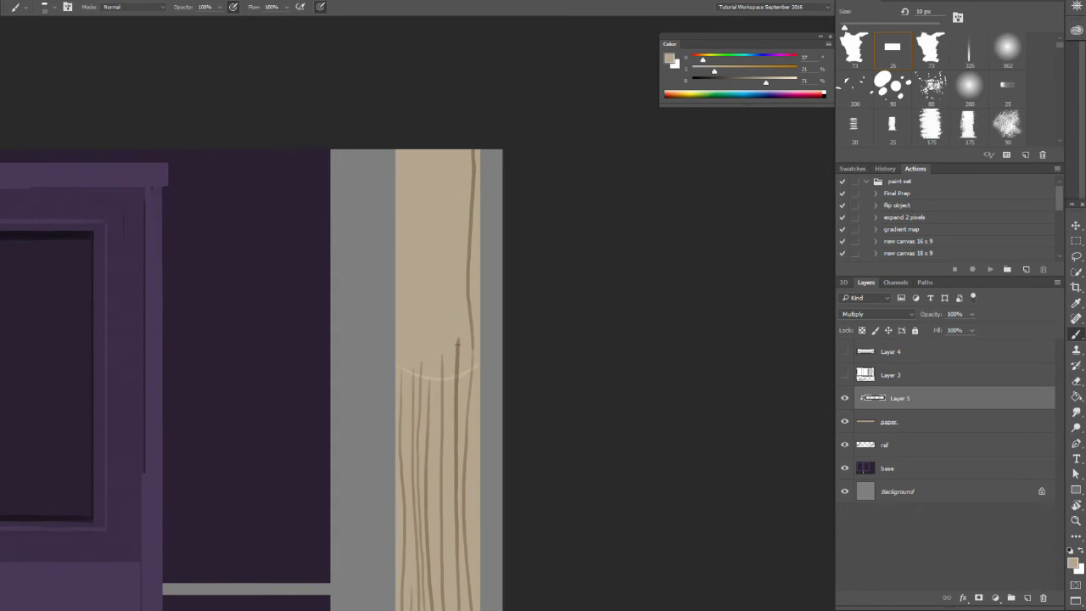
{"action": "mouse_move", "coordinate": [458, 340]}
{"action": "left_mouse_down"}
{"action": "mouse_move", "coordinate": [461, 150]}
{"action": "mouse_move", "coordinate": [447, 293]}
{"action": "left_mouse_up"}
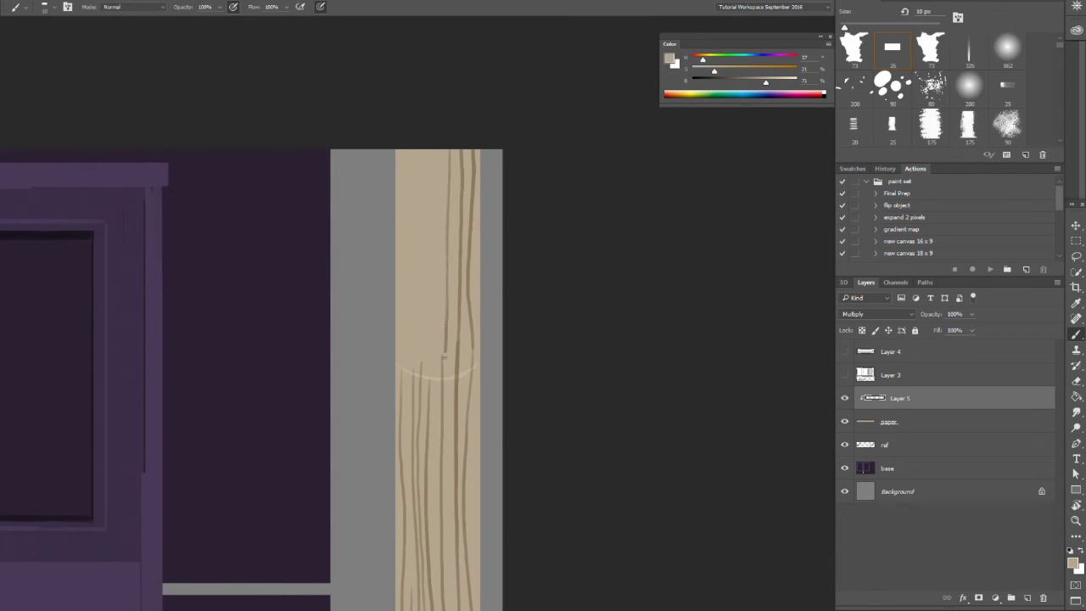
{"action": "left_click_drag", "start_coordinate": [431, 374], "coordinate": [432, 151]}
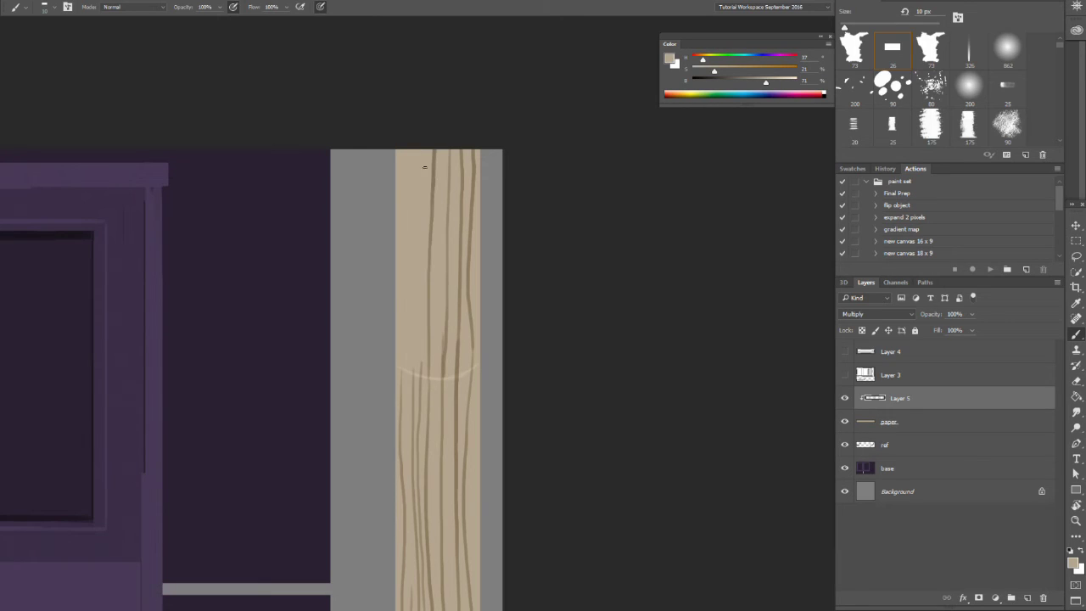
{"action": "left_click_drag", "start_coordinate": [421, 201], "coordinate": [417, 327]}
{"action": "key", "text": "ctrl+z"}
{"action": "mouse_move", "coordinate": [421, 373]}
{"action": "left_mouse_down"}
{"action": "mouse_move", "coordinate": [420, 150]}
{"action": "mouse_move", "coordinate": [412, 353]}
{"action": "mouse_move", "coordinate": [399, 275]}
{"action": "mouse_move", "coordinate": [405, 149]}
{"action": "left_mouse_up"}
- Rotate the canvas view back to horizontal and add a new clipped layer above Layer 5
{"action": "key", "text": "r"}
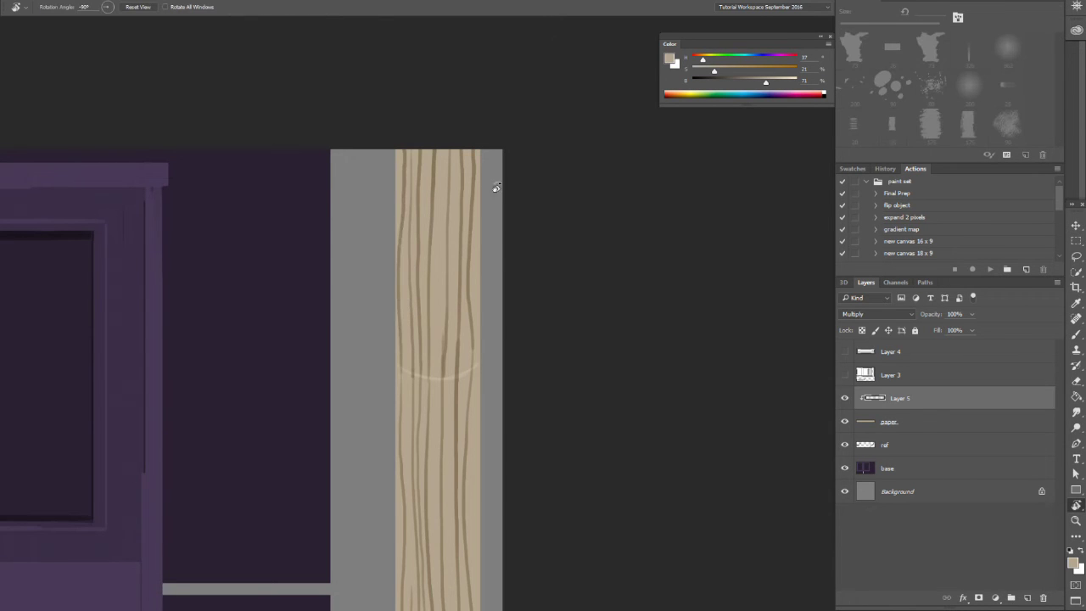
{"action": "mouse_move", "coordinate": [497, 182]}
{"action": "left_mouse_down"}
{"action": "mouse_move", "coordinate": [530, 408]}
{"action": "mouse_move", "coordinate": [535, 391]}
{"action": "mouse_move", "coordinate": [584, 369]}
{"action": "left_mouse_up"}
{"action": "key", "text": "b"}
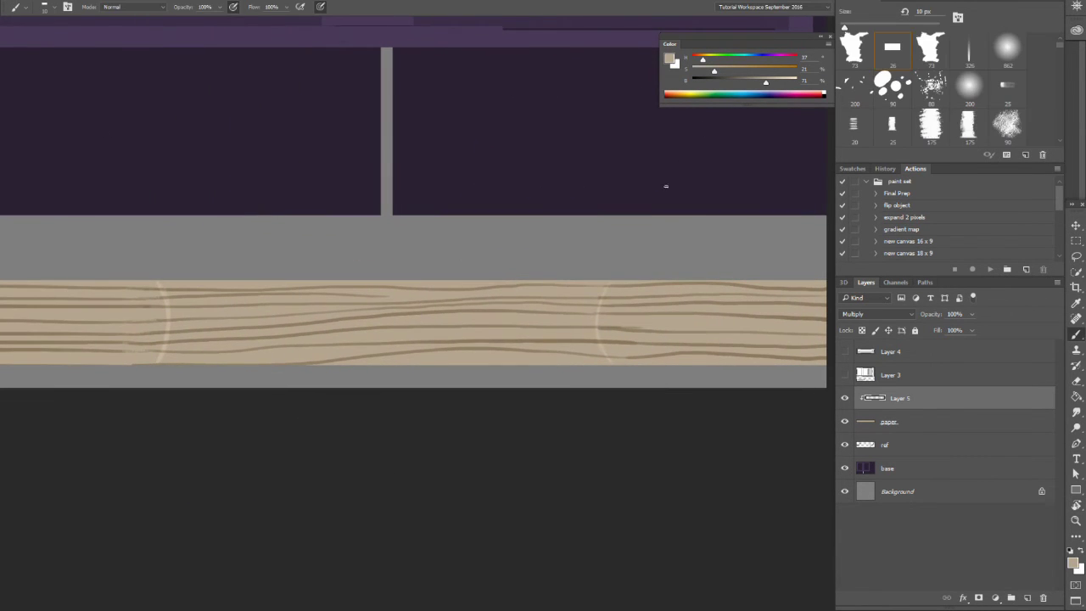
{"action": "left_click", "coordinate": [1026, 598]}
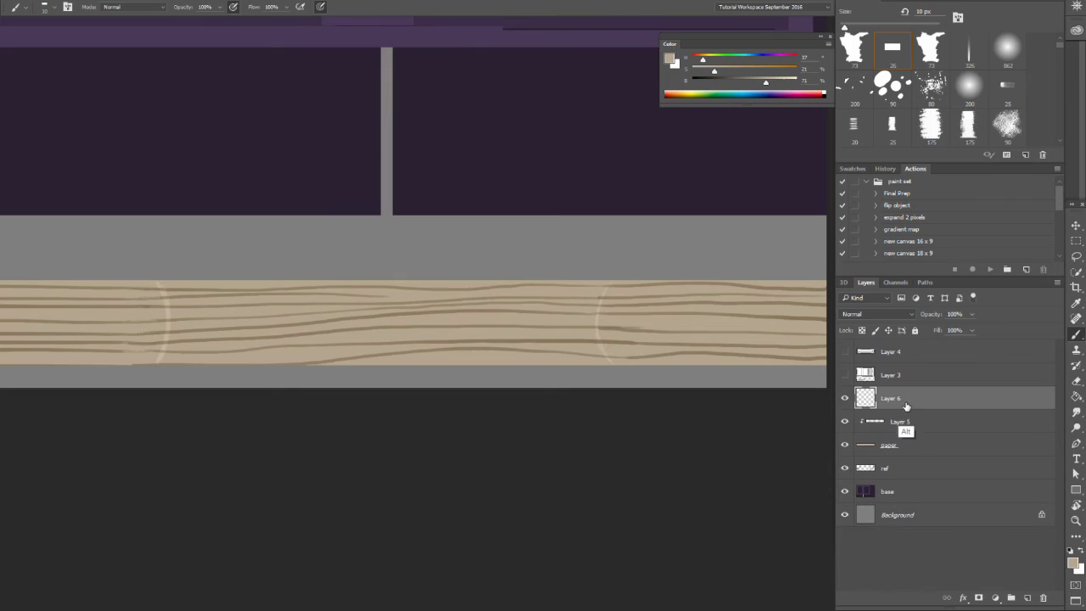
{"action": "left_click", "coordinate": [902, 424]}
- Rename Layer 5 as shadow and Layer 6 as highlight, and set the highlight layer's blend mode to Soft Light
{"action": "double_click", "coordinate": [902, 422]}
{"action": "type", "text": "sh"}
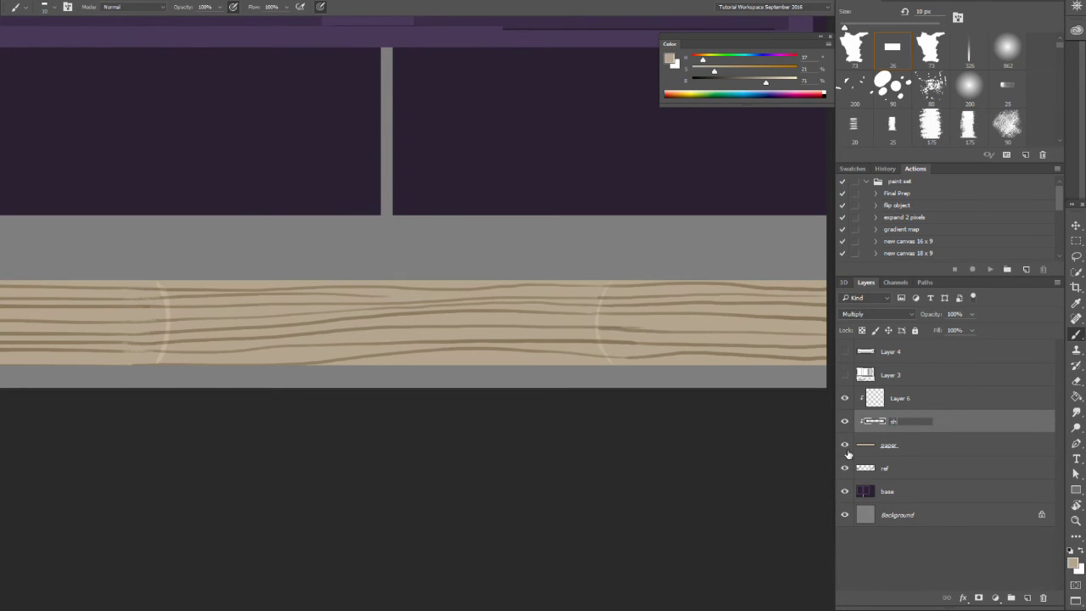
{"action": "type", "text": "adow"}
{"action": "key", "text": "Return"}
{"action": "double_click", "coordinate": [901, 398]}
{"action": "type", "text": "h"}
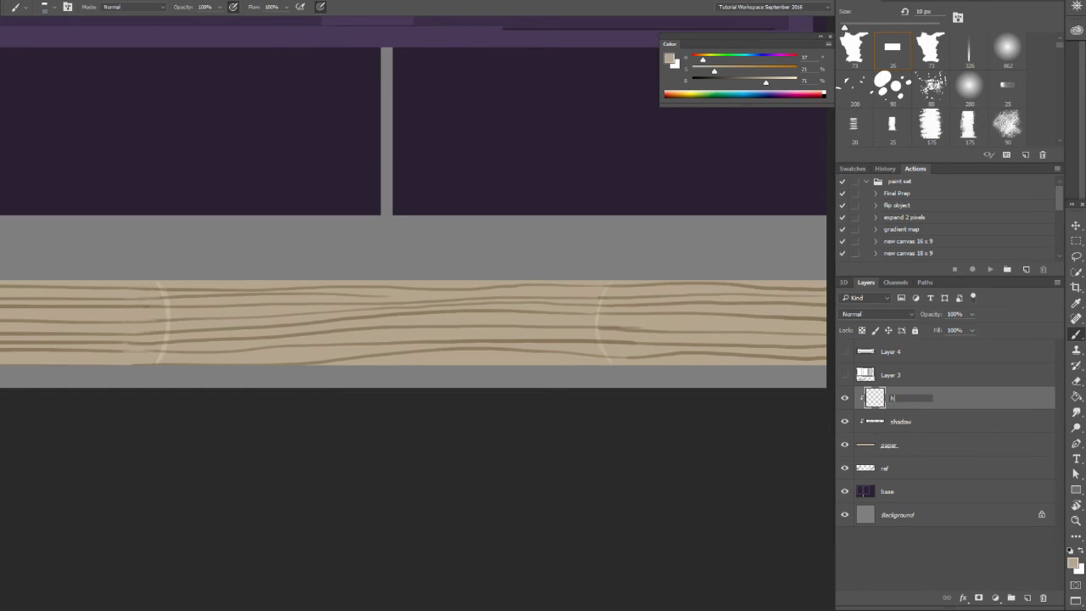
{"action": "type", "text": "ighlight"}
{"action": "key", "text": "Return"}
{"action": "left_click", "coordinate": [879, 314]}
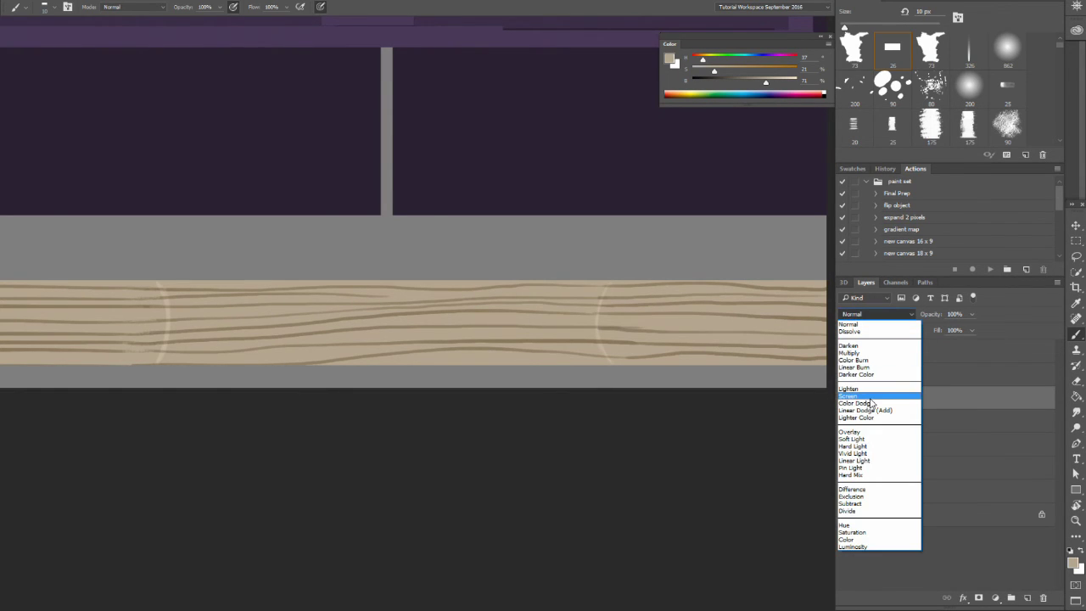
{"action": "left_click", "coordinate": [855, 438]}
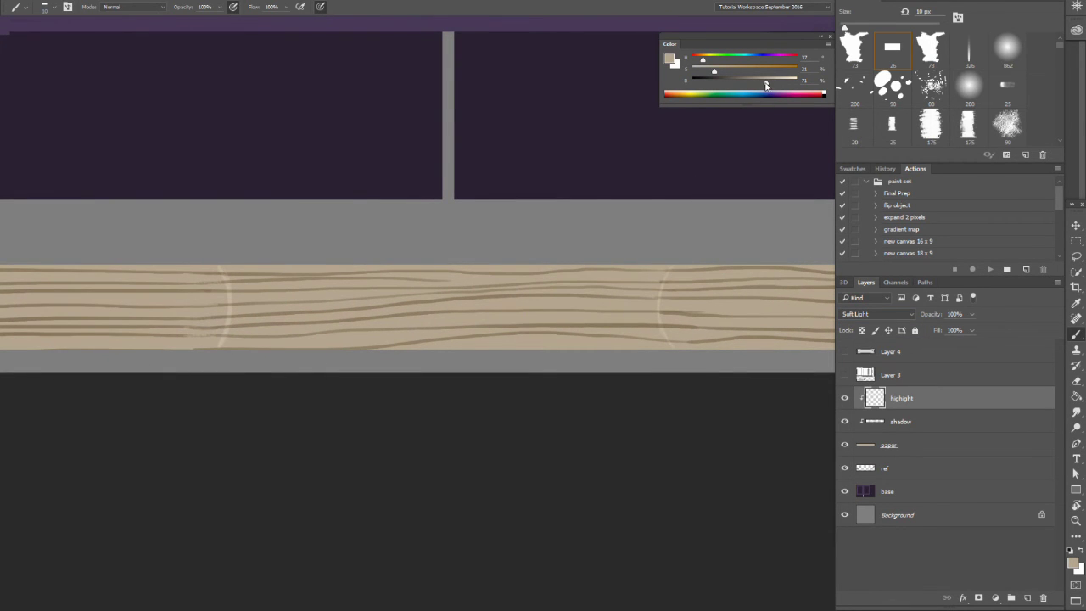
- Paint light tan highlights at 81% brightness between the page lines around both light curves, with the canvas view rotated, and return it to horizontal
{"action": "left_click_drag", "start_coordinate": [770, 85], "coordinate": [776, 85]}
{"action": "key", "text": "r"}
{"action": "left_click_drag", "start_coordinate": [608, 336], "coordinate": [603, 162]}
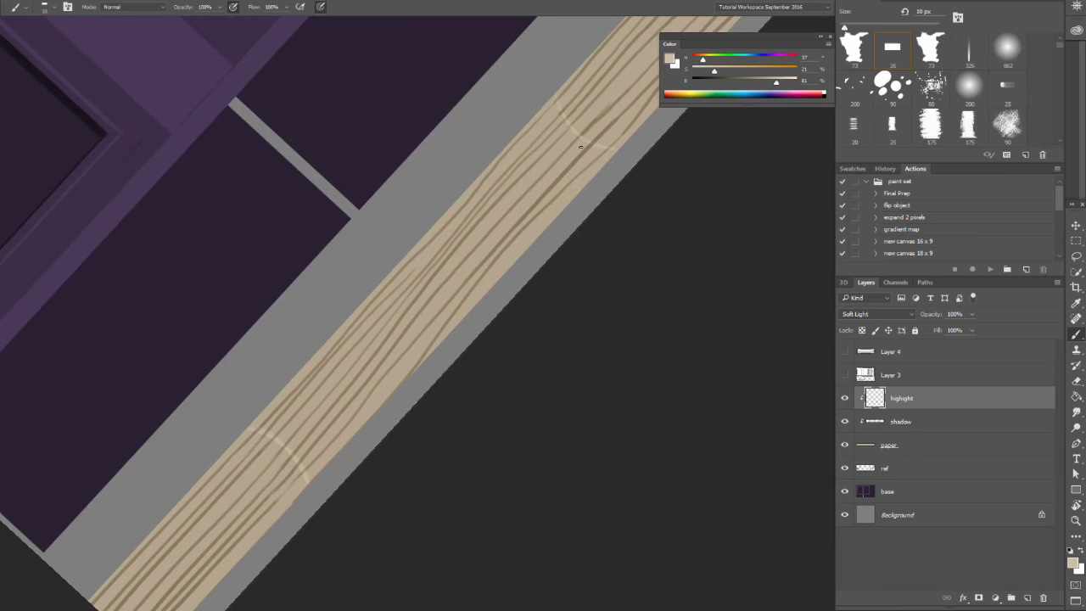
{"action": "left_click_drag", "start_coordinate": [492, 246], "coordinate": [419, 322]}
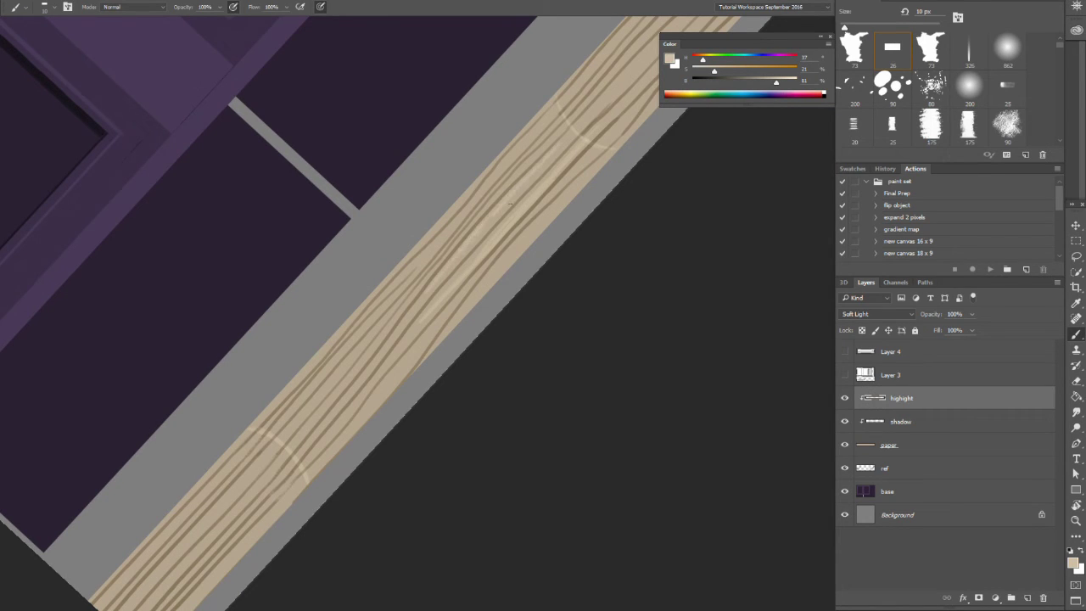
{"action": "left_click_drag", "start_coordinate": [384, 353], "coordinate": [486, 257]}
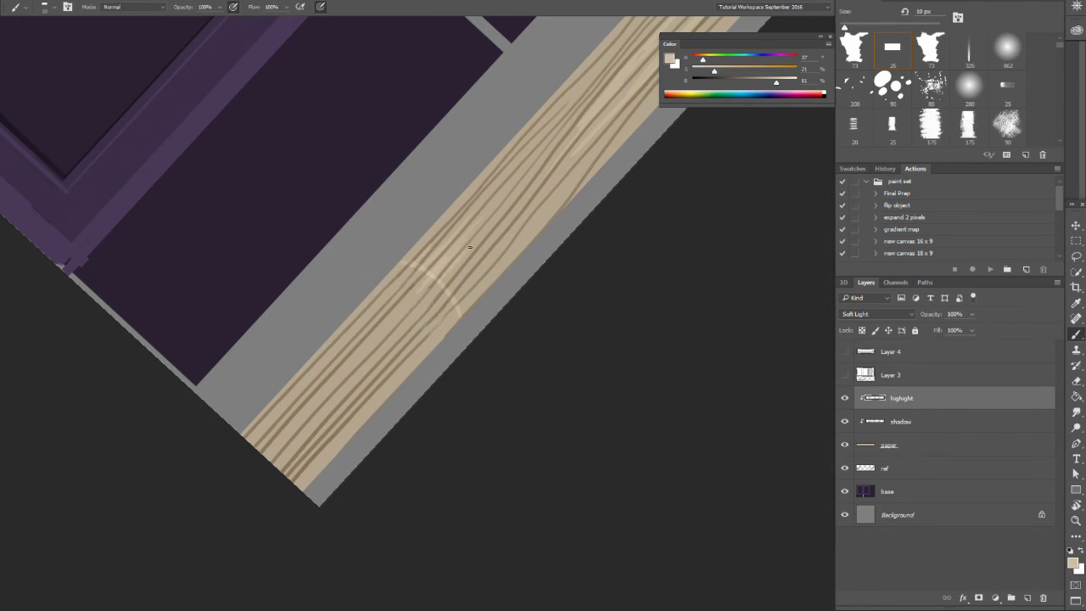
{"action": "left_click_drag", "start_coordinate": [513, 206], "coordinate": [464, 310]}
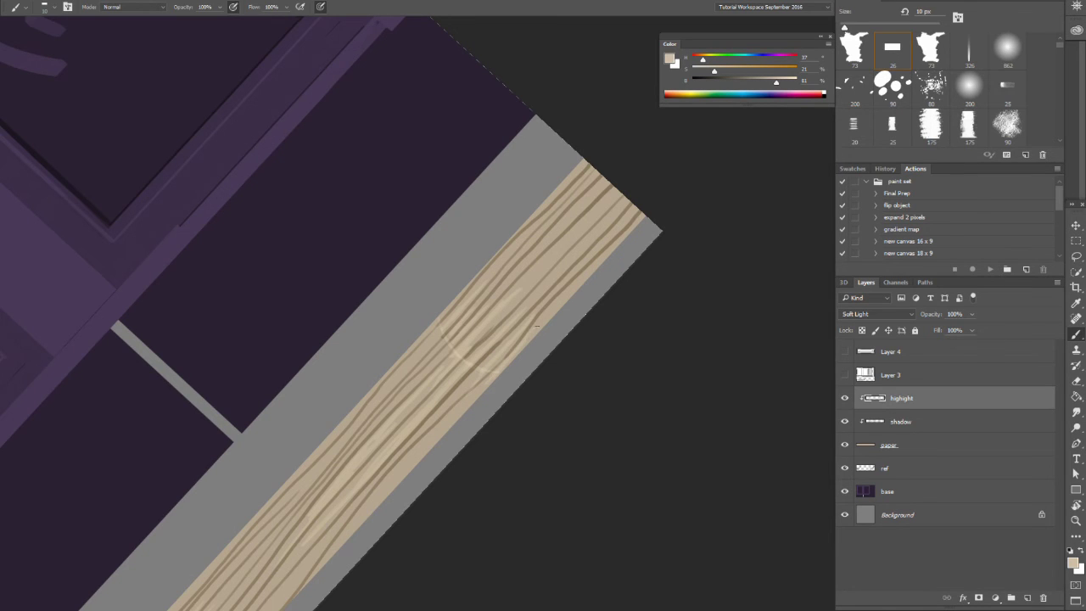
{"action": "left_click_drag", "start_coordinate": [535, 330], "coordinate": [486, 332]}
{"action": "key", "text": "r"}
{"action": "left_click_drag", "start_coordinate": [605, 304], "coordinate": [584, 433]}
{"action": "left_click_drag", "start_coordinate": [566, 391], "coordinate": [659, 373]}
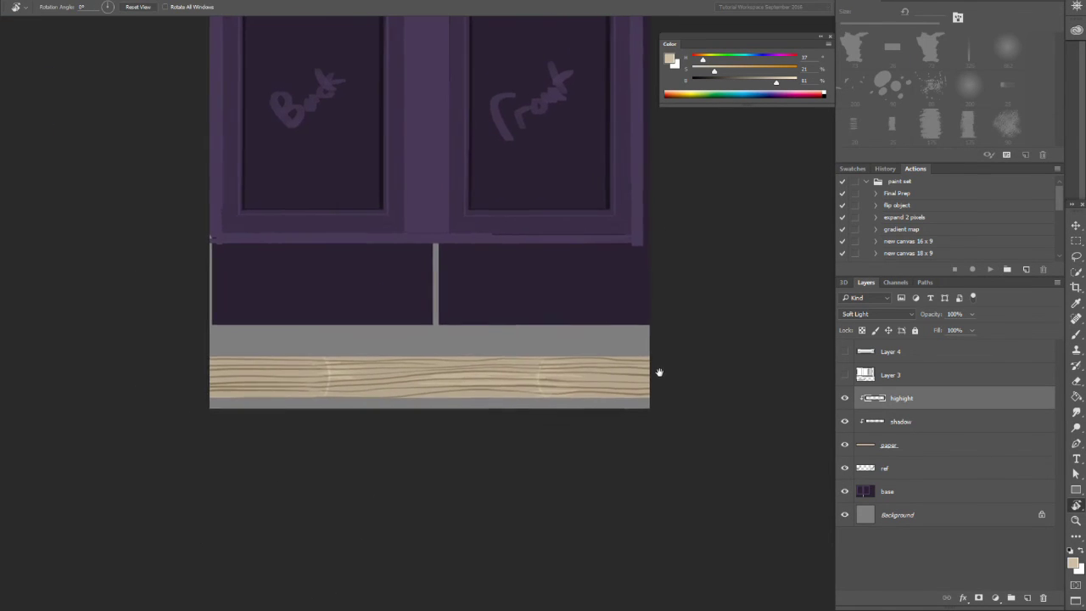
- Move the highlight, shadow and paper layers together down to the canvas's lower edge
{"action": "key", "text": "z"}
{"action": "left_click", "coordinate": [931, 444], "text": "shift"}
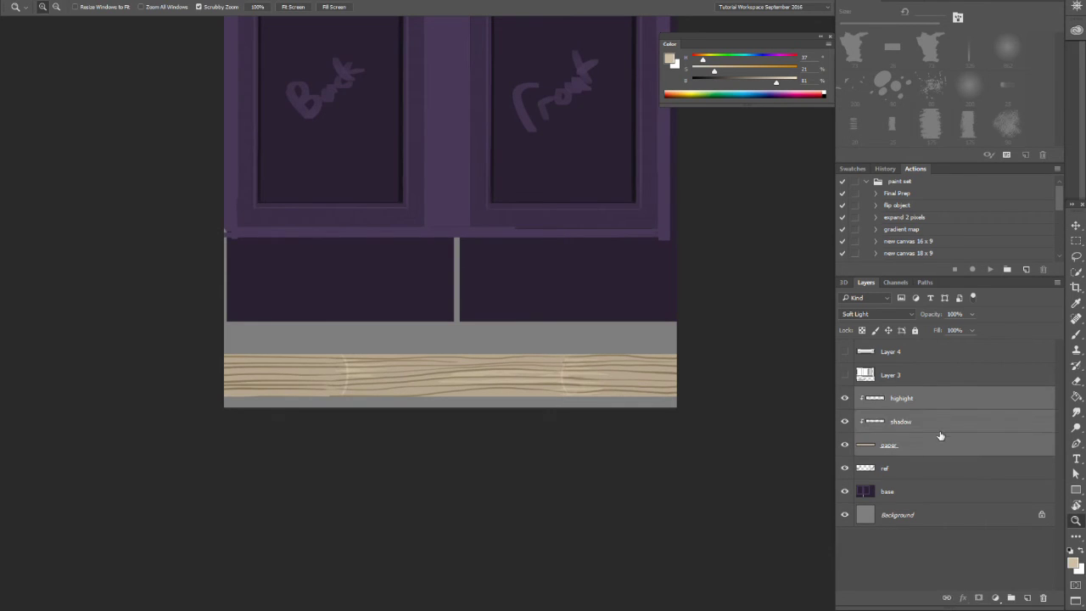
{"action": "left_click", "coordinate": [914, 402]}
{"action": "left_click", "coordinate": [907, 450], "text": "shift"}
{"action": "key", "text": "v"}
{"action": "left_click_drag", "start_coordinate": [636, 381], "coordinate": [639, 391]}
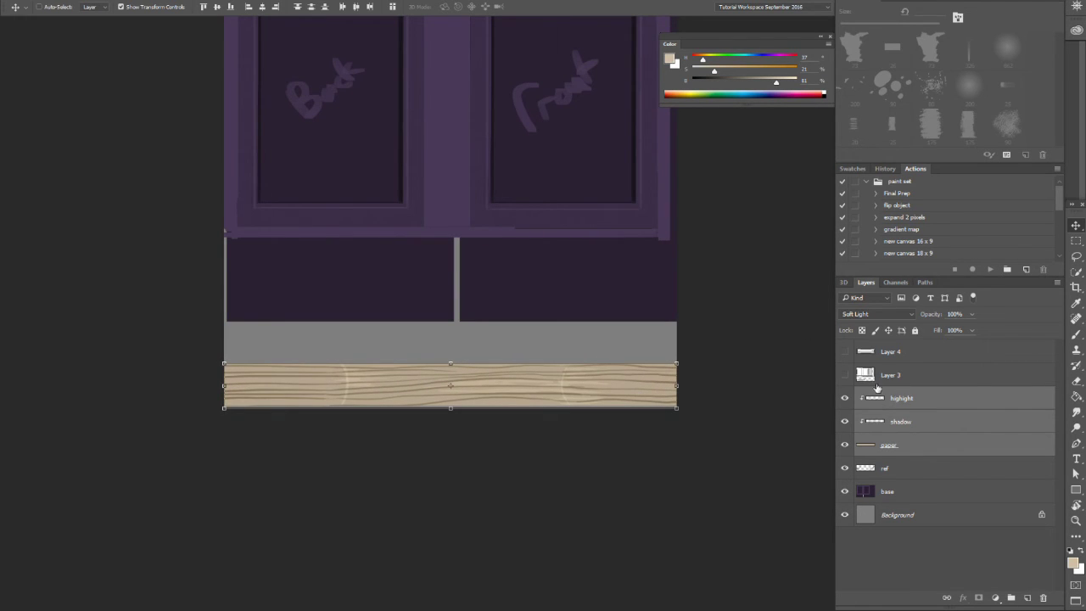
- Stretch the paper layer slightly in height so that it fills the strip to the canvas's lower edge
{"action": "left_click", "coordinate": [895, 446]}
{"action": "key", "text": "ctrl+t"}
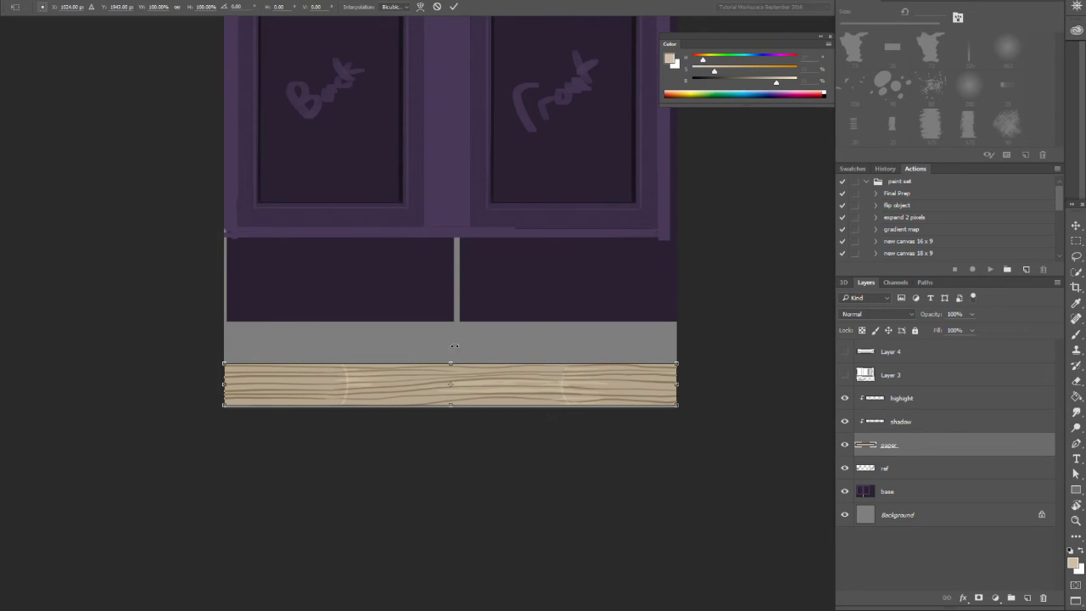
{"action": "key", "text": "alt+shift"}
{"action": "left_click_drag", "start_coordinate": [450, 363], "coordinate": [529, 442]}
{"action": "key", "text": "Return"}
{"action": "left_click_drag", "start_coordinate": [539, 427], "coordinate": [529, 391]}
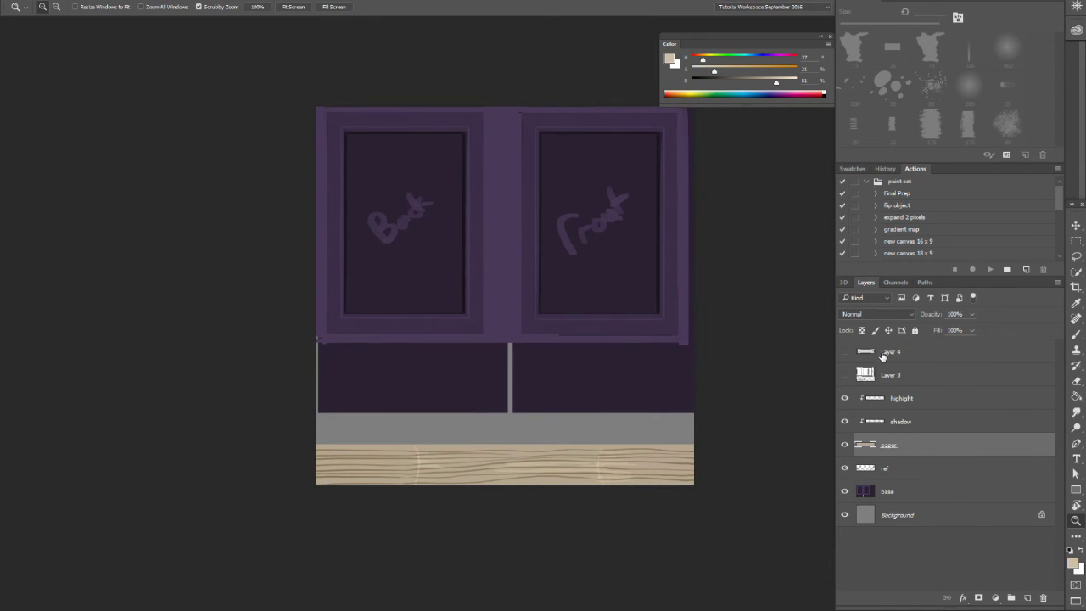
- Show the Layer 3 template and move it so its corner-piece drawing sits over the lower purple panels
{"action": "left_click", "coordinate": [844, 376]}
{"action": "left_click", "coordinate": [844, 375]}
{"action": "left_click", "coordinate": [845, 376]}
{"action": "left_click", "coordinate": [855, 376]}
{"action": "key", "text": "v"}
{"action": "left_click_drag", "start_coordinate": [601, 305], "coordinate": [517, 235]}
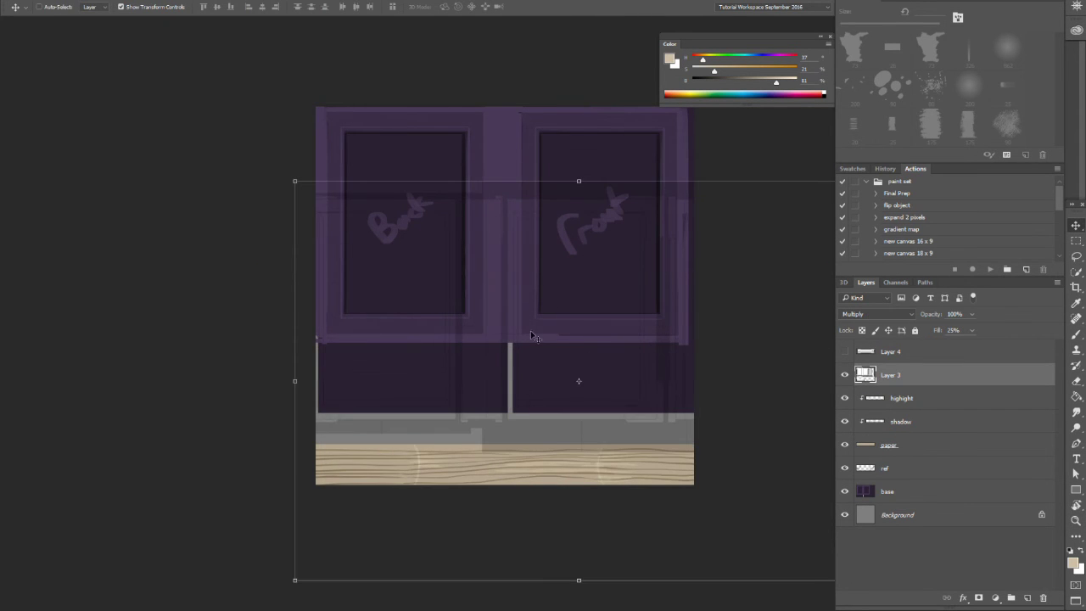
{"action": "left_click_drag", "start_coordinate": [533, 337], "coordinate": [560, 332]}
{"action": "left_click_drag", "start_coordinate": [382, 400], "coordinate": [540, 362]}
{"action": "mouse_move", "coordinate": [483, 364]}
{"action": "left_mouse_down"}
{"action": "mouse_move", "coordinate": [494, 378]}
{"action": "mouse_move", "coordinate": [480, 333]}
{"action": "mouse_move", "coordinate": [479, 369]}
{"action": "mouse_move", "coordinate": [477, 360]}
{"action": "left_mouse_up"}
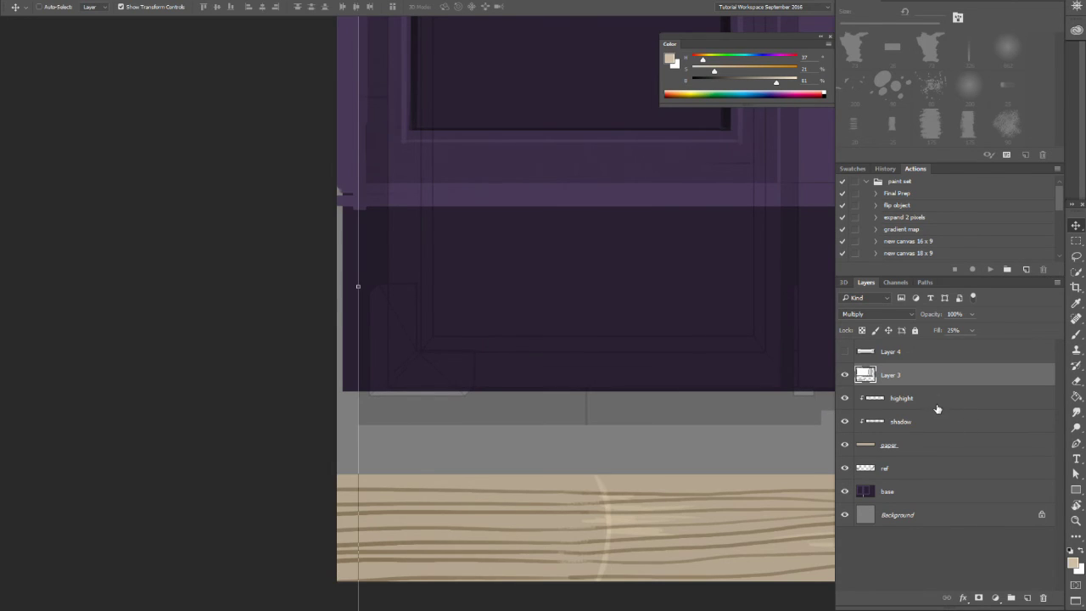
- Add a new layer above the highlight layer and name it silver
{"action": "left_click", "coordinate": [937, 409]}
{"action": "left_click", "coordinate": [1026, 598]}
{"action": "double_click", "coordinate": [889, 398]}
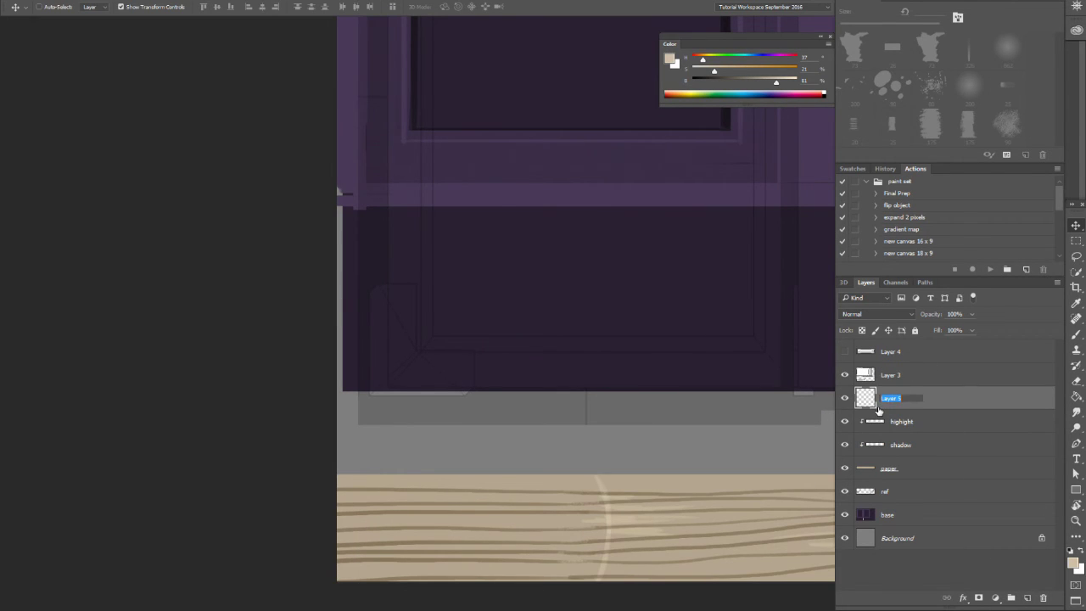
{"action": "type", "text": "silver"}
{"action": "key", "text": "Return"}
- Block in the L-shaped corner piece over the template in mid grey with a 60 px brush
{"action": "key", "text": "b"}
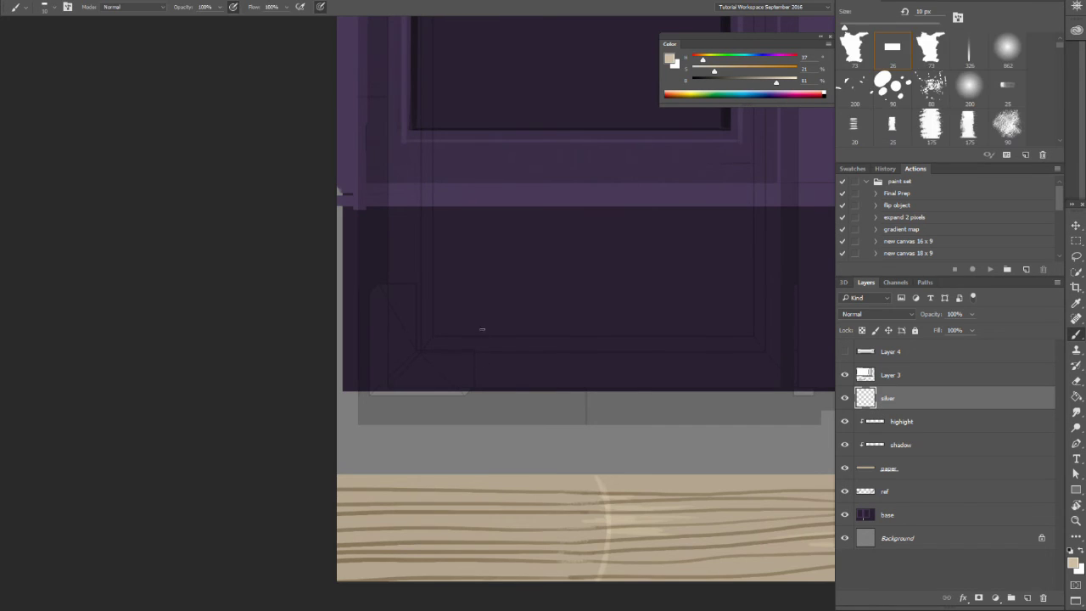
{"action": "left_click", "coordinate": [723, 81]}
{"action": "left_click", "coordinate": [733, 82]}
{"action": "key", "text": "bracketright"}
{"action": "key", "text": "bracketright"}
{"action": "key", "text": "bracketright"}
{"action": "key", "text": "bracketright"}
{"action": "key", "text": "bracketright"}
{"action": "key", "text": "bracketright"}
{"action": "key", "text": "bracketright"}
{"action": "key", "text": "bracketright"}
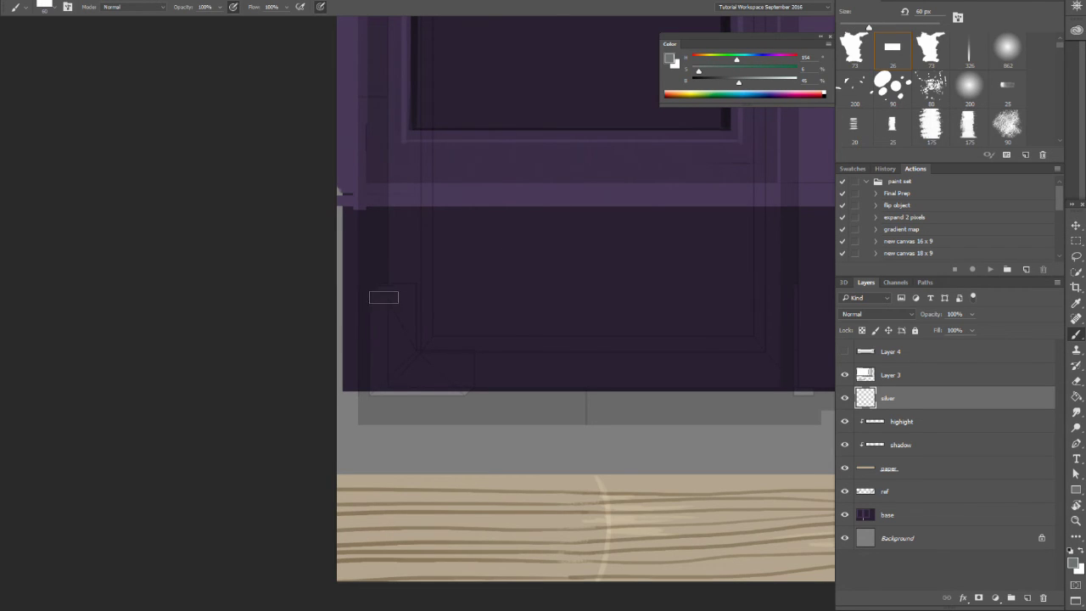
{"action": "mouse_move", "coordinate": [383, 297]}
{"action": "left_mouse_down"}
{"action": "mouse_move", "coordinate": [382, 349]}
{"action": "mouse_move", "coordinate": [375, 298]}
{"action": "mouse_move", "coordinate": [389, 300]}
{"action": "mouse_move", "coordinate": [407, 390]}
{"action": "mouse_move", "coordinate": [417, 356]}
{"action": "mouse_move", "coordinate": [458, 349]}
{"action": "mouse_move", "coordinate": [458, 391]}
{"action": "mouse_move", "coordinate": [427, 360]}
{"action": "mouse_move", "coordinate": [383, 394]}
{"action": "mouse_move", "coordinate": [364, 359]}
{"action": "mouse_move", "coordinate": [363, 275]}
{"action": "mouse_move", "coordinate": [366, 398]}
{"action": "mouse_move", "coordinate": [402, 400]}
{"action": "mouse_move", "coordinate": [363, 406]}
{"action": "mouse_move", "coordinate": [456, 404]}
{"action": "mouse_move", "coordinate": [469, 348]}
{"action": "mouse_move", "coordinate": [435, 347]}
{"action": "left_mouse_up"}
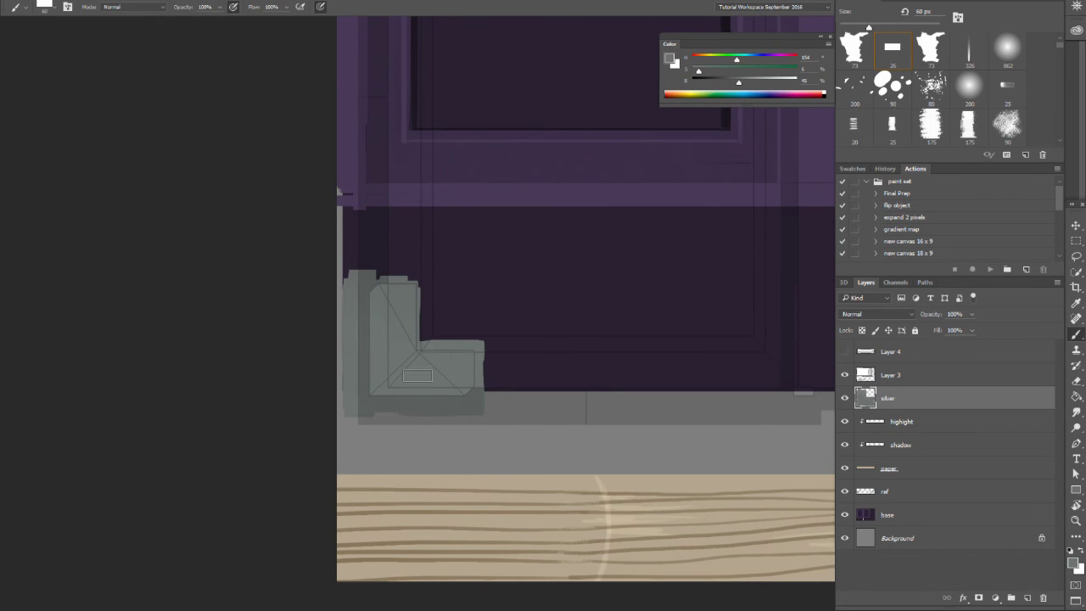
- Extend the grey base into a neighbouring L-shaped section and repaint that section in darker grey
{"action": "mouse_move", "coordinate": [380, 278]}
{"action": "left_mouse_down"}
{"action": "mouse_move", "coordinate": [425, 271]}
{"action": "mouse_move", "coordinate": [420, 341]}
{"action": "mouse_move", "coordinate": [449, 323]}
{"action": "mouse_move", "coordinate": [463, 362]}
{"action": "mouse_move", "coordinate": [475, 350]}
{"action": "mouse_move", "coordinate": [480, 383]}
{"action": "mouse_move", "coordinate": [496, 362]}
{"action": "mouse_move", "coordinate": [494, 411]}
{"action": "mouse_move", "coordinate": [515, 350]}
{"action": "mouse_move", "coordinate": [523, 413]}
{"action": "mouse_move", "coordinate": [550, 404]}
{"action": "mouse_move", "coordinate": [573, 366]}
{"action": "mouse_move", "coordinate": [554, 352]}
{"action": "mouse_move", "coordinate": [548, 278]}
{"action": "mouse_move", "coordinate": [585, 276]}
{"action": "mouse_move", "coordinate": [570, 348]}
{"action": "mouse_move", "coordinate": [585, 309]}
{"action": "mouse_move", "coordinate": [597, 418]}
{"action": "left_mouse_up"}
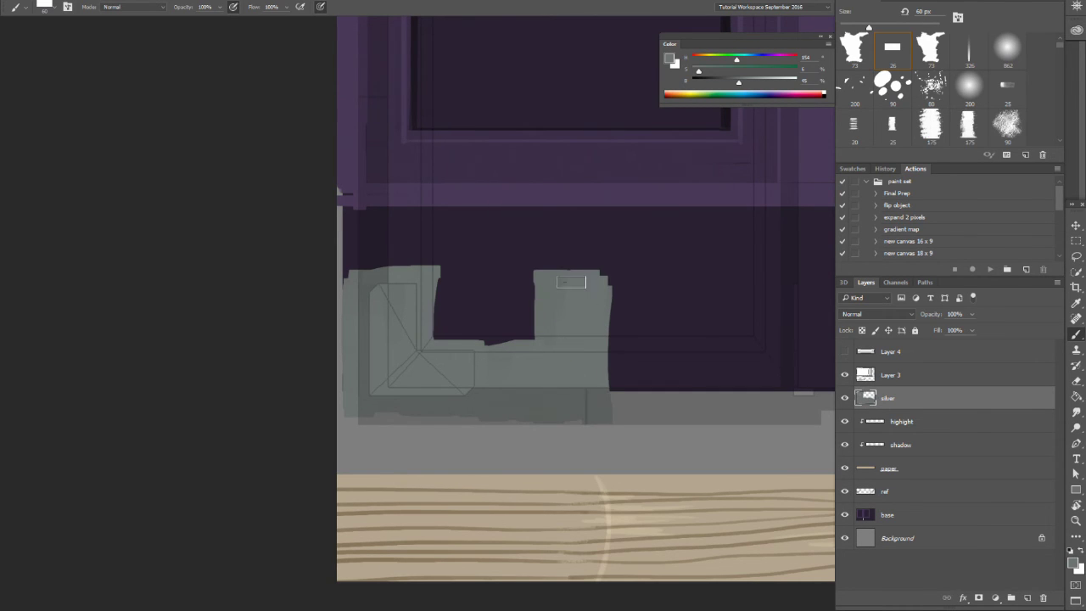
{"action": "left_click_drag", "start_coordinate": [547, 280], "coordinate": [604, 399]}
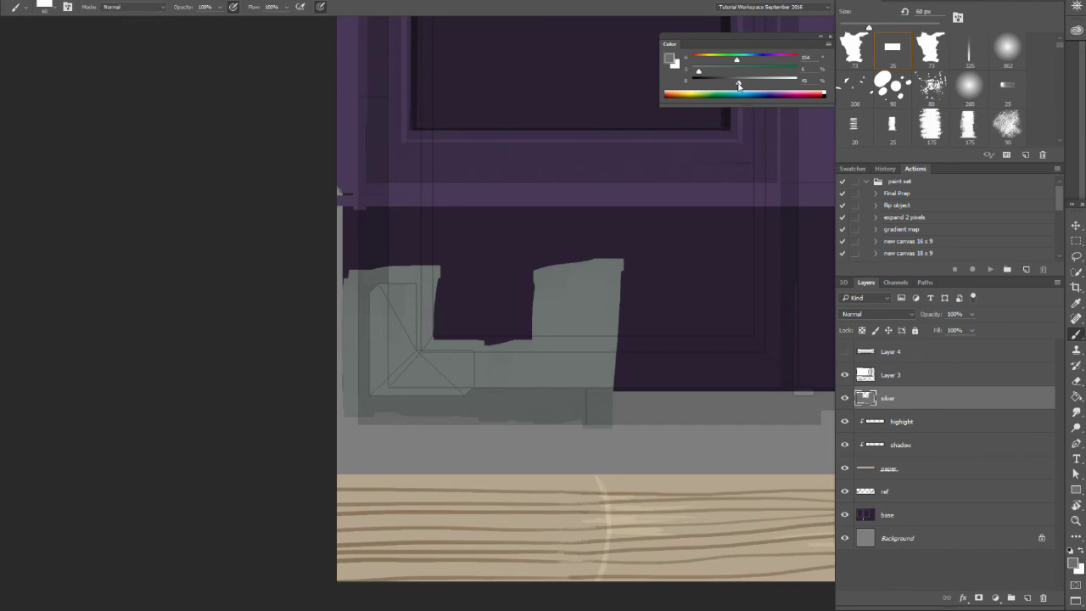
{"action": "left_click_drag", "start_coordinate": [739, 85], "coordinate": [725, 81]}
{"action": "mouse_move", "coordinate": [555, 280]}
{"action": "left_mouse_down"}
{"action": "mouse_move", "coordinate": [547, 367]}
{"action": "mouse_move", "coordinate": [548, 275]}
{"action": "mouse_move", "coordinate": [573, 264]}
{"action": "mouse_move", "coordinate": [599, 388]}
{"action": "mouse_move", "coordinate": [578, 349]}
{"action": "mouse_move", "coordinate": [515, 406]}
{"action": "mouse_move", "coordinate": [493, 384]}
{"action": "mouse_move", "coordinate": [524, 352]}
{"action": "mouse_move", "coordinate": [561, 353]}
{"action": "mouse_move", "coordinate": [582, 416]}
{"action": "left_mouse_up"}
- Paint a lighter grey border along the corner piece's edges, reducing the brush to 20 px
{"action": "left_click", "coordinate": [467, 398], "text": "alt"}
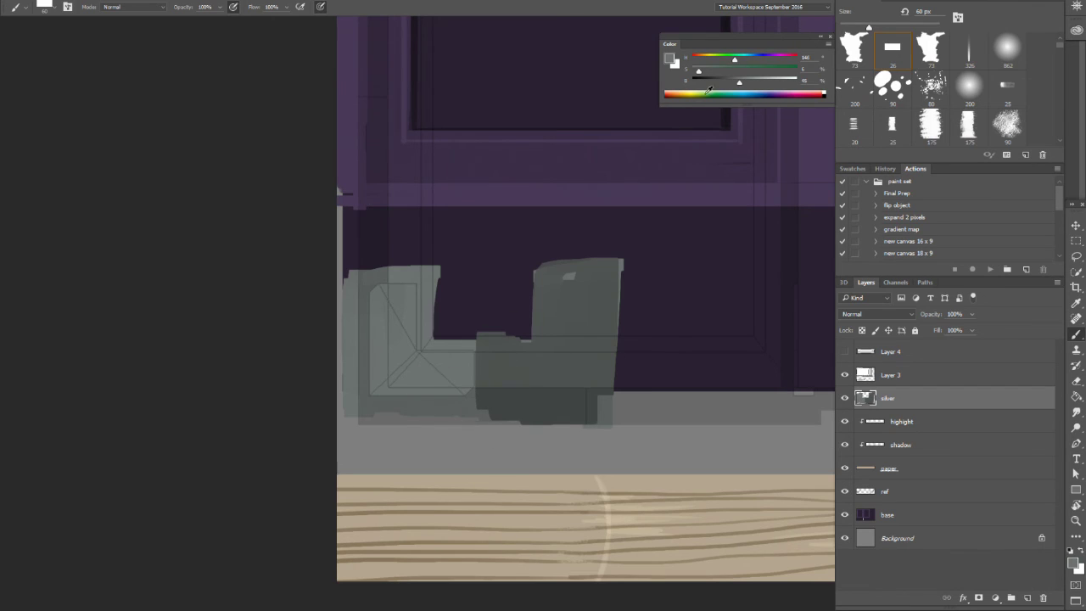
{"action": "left_click_drag", "start_coordinate": [746, 86], "coordinate": [743, 85]}
{"action": "key", "text": "["}
{"action": "key", "text": "["}
{"action": "key", "text": "["}
{"action": "mouse_move", "coordinate": [479, 347]}
{"action": "left_mouse_down"}
{"action": "mouse_move", "coordinate": [479, 394]}
{"action": "mouse_move", "coordinate": [480, 349]}
{"action": "left_mouse_up"}
{"action": "left_click_drag", "start_coordinate": [741, 83], "coordinate": [749, 83]}
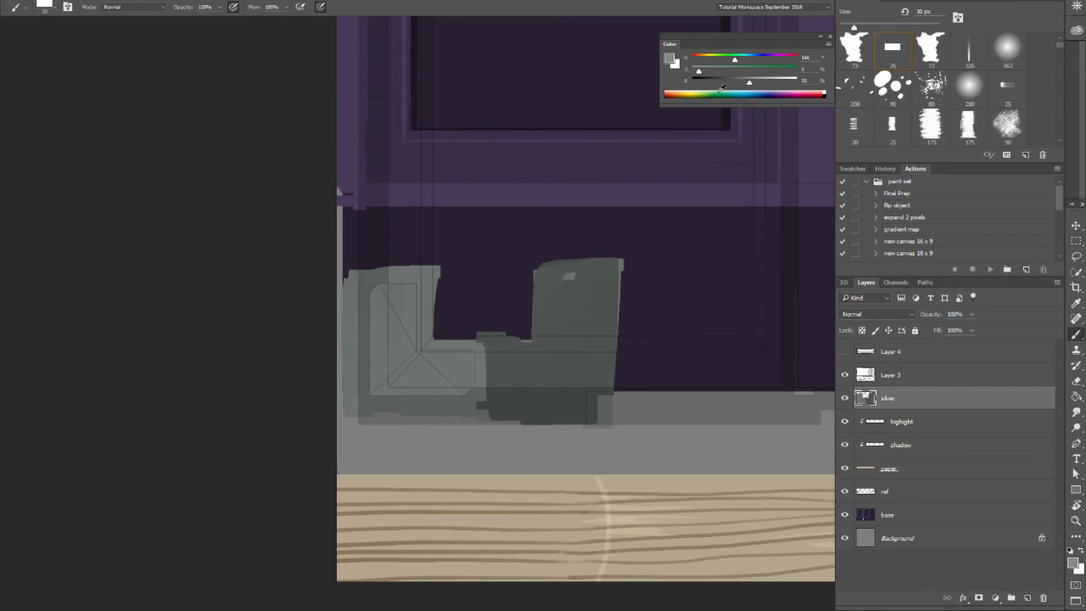
{"action": "key", "text": "bracketleft"}
{"action": "left_click_drag", "start_coordinate": [480, 357], "coordinate": [480, 392]}
{"action": "left_click_drag", "start_coordinate": [480, 392], "coordinate": [481, 347]}
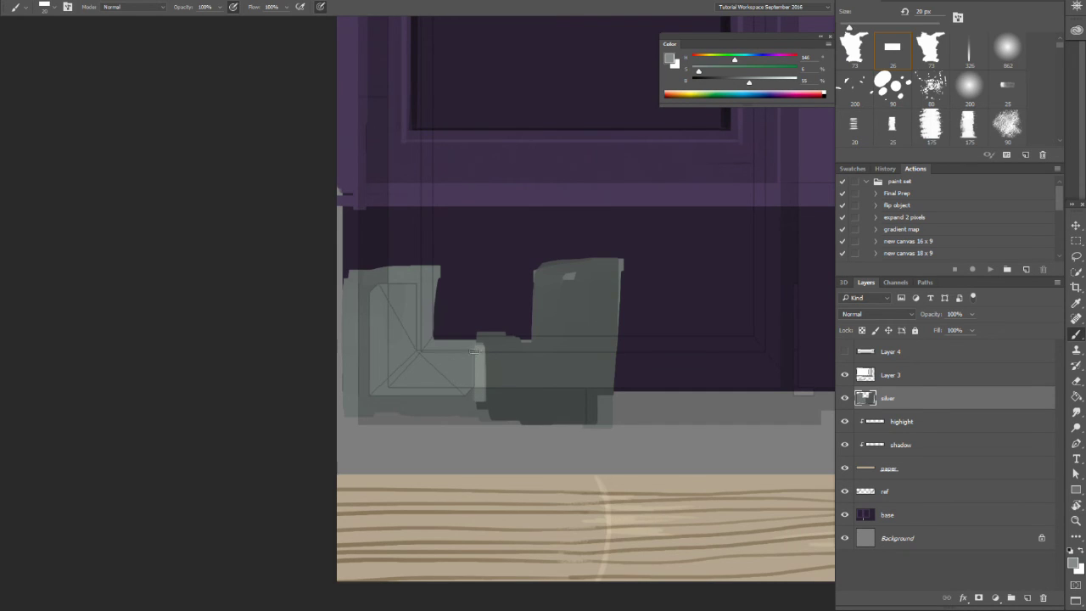
{"action": "mouse_move", "coordinate": [466, 400]}
{"action": "left_mouse_down"}
{"action": "mouse_move", "coordinate": [385, 401]}
{"action": "mouse_move", "coordinate": [463, 398]}
{"action": "mouse_move", "coordinate": [364, 399]}
{"action": "mouse_move", "coordinate": [367, 285]}
{"action": "mouse_move", "coordinate": [357, 315]}
{"action": "mouse_move", "coordinate": [374, 286]}
{"action": "mouse_move", "coordinate": [363, 293]}
{"action": "mouse_move", "coordinate": [382, 276]}
{"action": "mouse_move", "coordinate": [409, 279]}
{"action": "mouse_move", "coordinate": [361, 281]}
{"action": "mouse_move", "coordinate": [422, 275]}
{"action": "mouse_move", "coordinate": [397, 275]}
{"action": "mouse_move", "coordinate": [421, 280]}
{"action": "mouse_move", "coordinate": [420, 347]}
{"action": "mouse_move", "coordinate": [476, 340]}
{"action": "mouse_move", "coordinate": [480, 386]}
{"action": "mouse_move", "coordinate": [516, 386]}
{"action": "mouse_move", "coordinate": [496, 363]}
{"action": "left_mouse_up"}
{"action": "left_click", "coordinate": [480, 386], "text": "shift"}
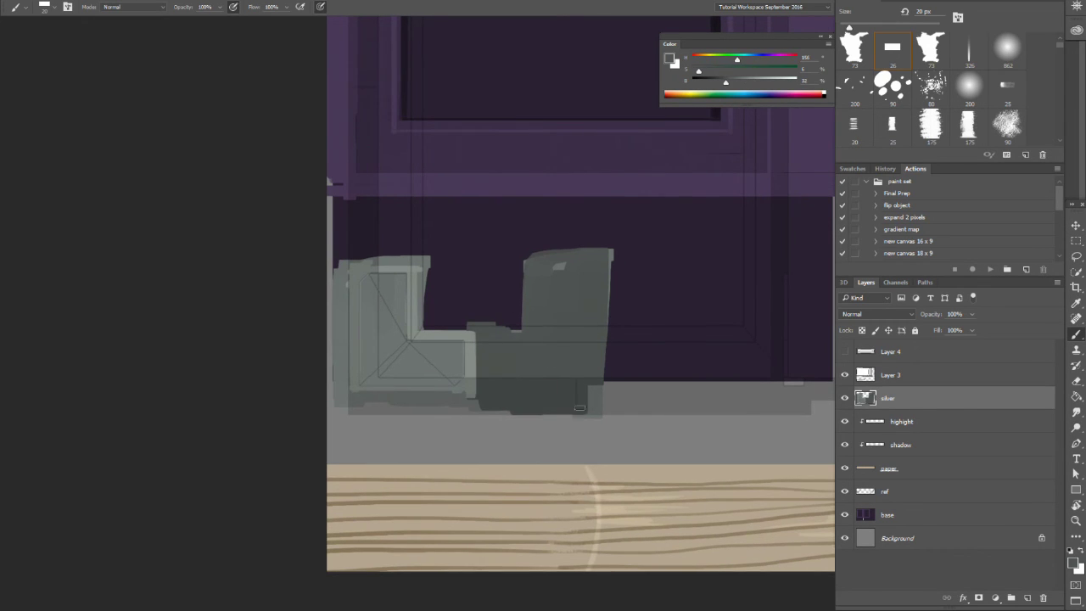
- Extend the darker section's lower edge in dark grey at 32% brightness and hide the Layer 3 template
{"action": "left_click_drag", "start_coordinate": [579, 407], "coordinate": [582, 420]}
{"action": "left_click", "coordinate": [844, 375]}
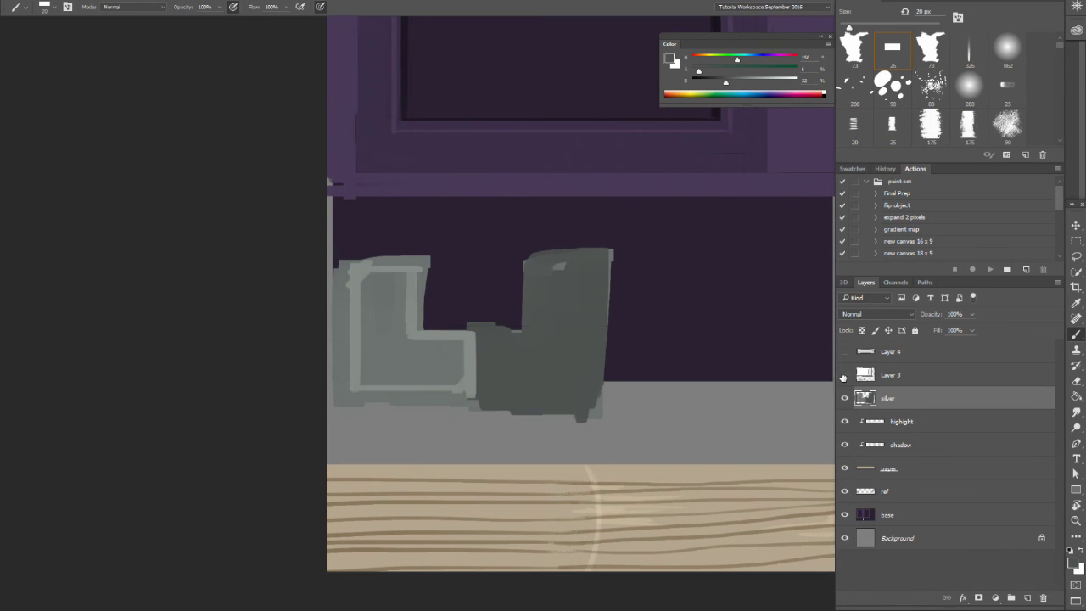
- Paint a dark grey inset outline inside the corner piece's light border, using 37% brightness and a 9 px brush
{"action": "scroll", "coordinate": [492, 356], "scroll_direction": "up", "scroll_amount": 3}
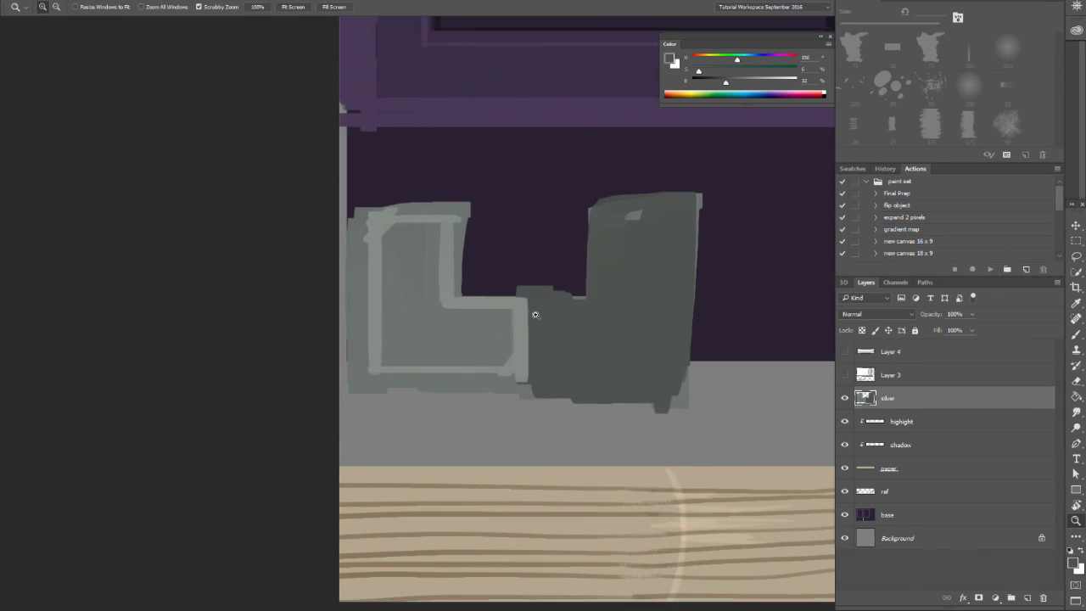
{"action": "left_click", "coordinate": [428, 315], "text": "alt"}
{"action": "left_click_drag", "start_coordinate": [445, 287], "coordinate": [456, 329]}
{"action": "left_click", "coordinate": [460, 299], "text": "alt"}
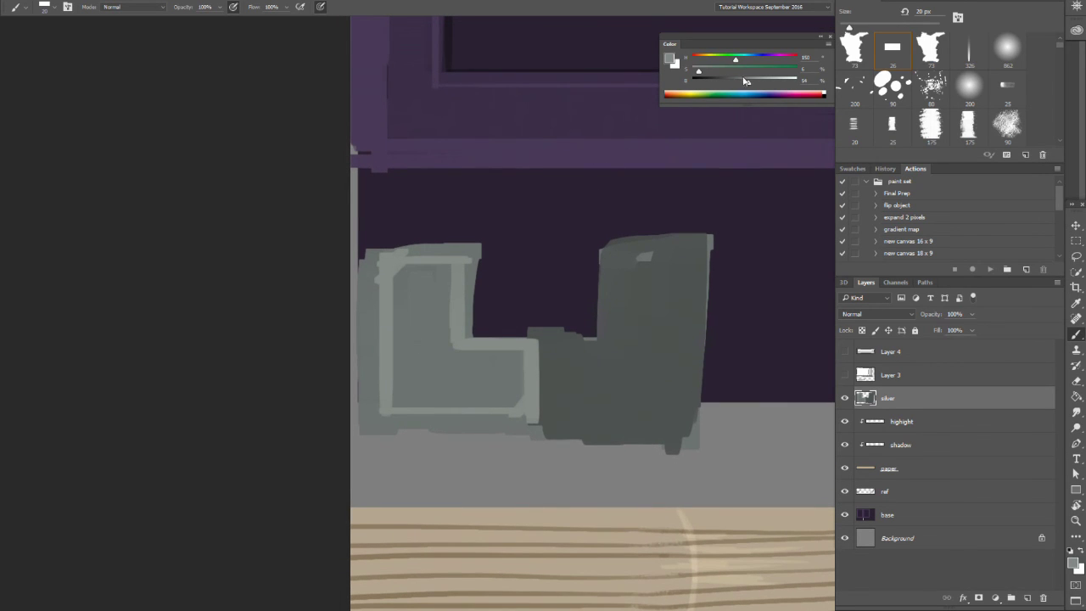
{"action": "left_click_drag", "start_coordinate": [745, 81], "coordinate": [731, 81]}
{"action": "key", "text": "p"}
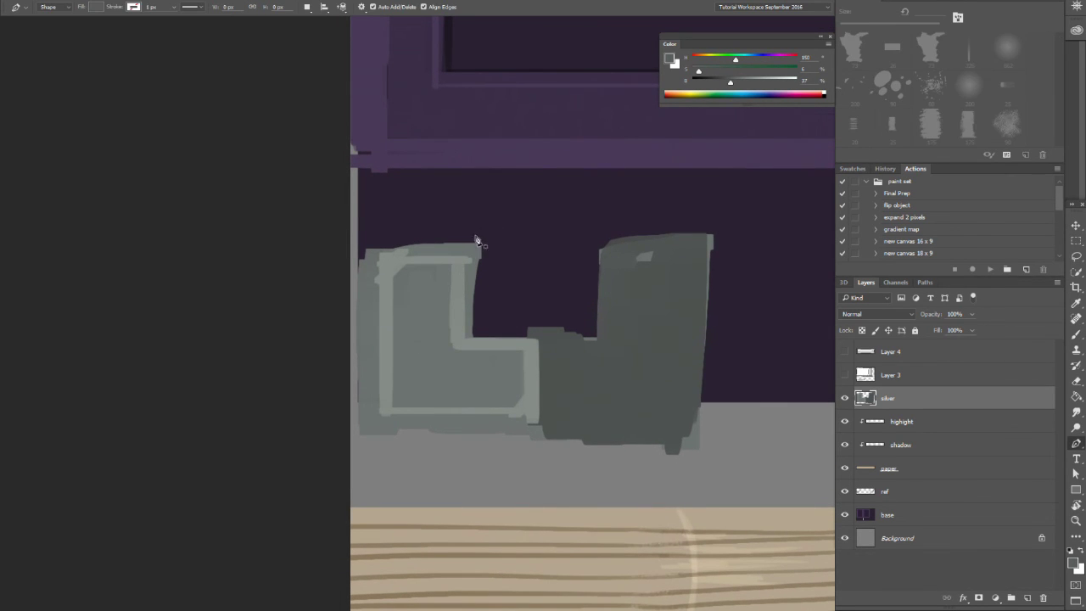
{"action": "key", "text": "b"}
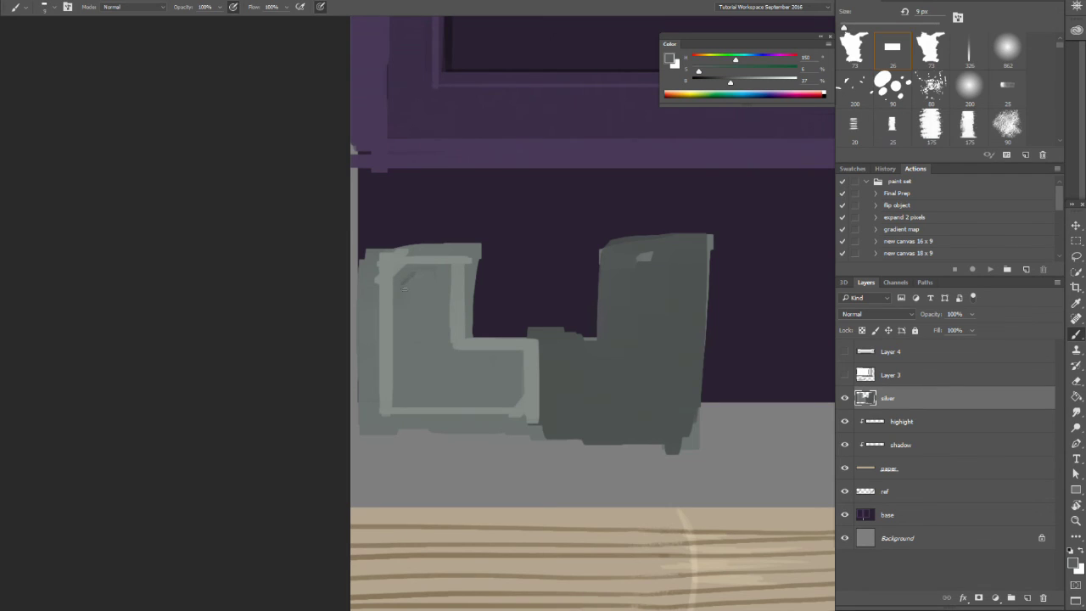
{"action": "mouse_move", "coordinate": [404, 288]}
{"action": "left_mouse_down"}
{"action": "mouse_move", "coordinate": [403, 398]}
{"action": "mouse_move", "coordinate": [507, 399]}
{"action": "mouse_move", "coordinate": [515, 354]}
{"action": "mouse_move", "coordinate": [444, 358]}
{"action": "mouse_move", "coordinate": [442, 269]}
{"action": "left_mouse_up"}
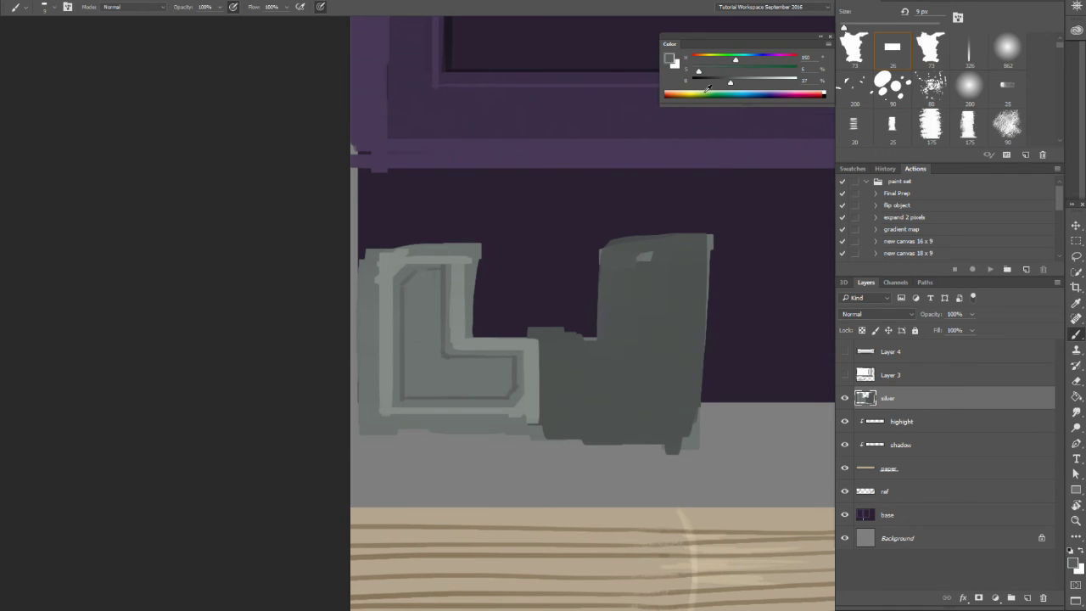
- Paint pale highlights at 76% brightness on the border's lower corner and along the inside of the inset outline, redoing one line
{"action": "left_click_drag", "start_coordinate": [729, 83], "coordinate": [770, 83]}
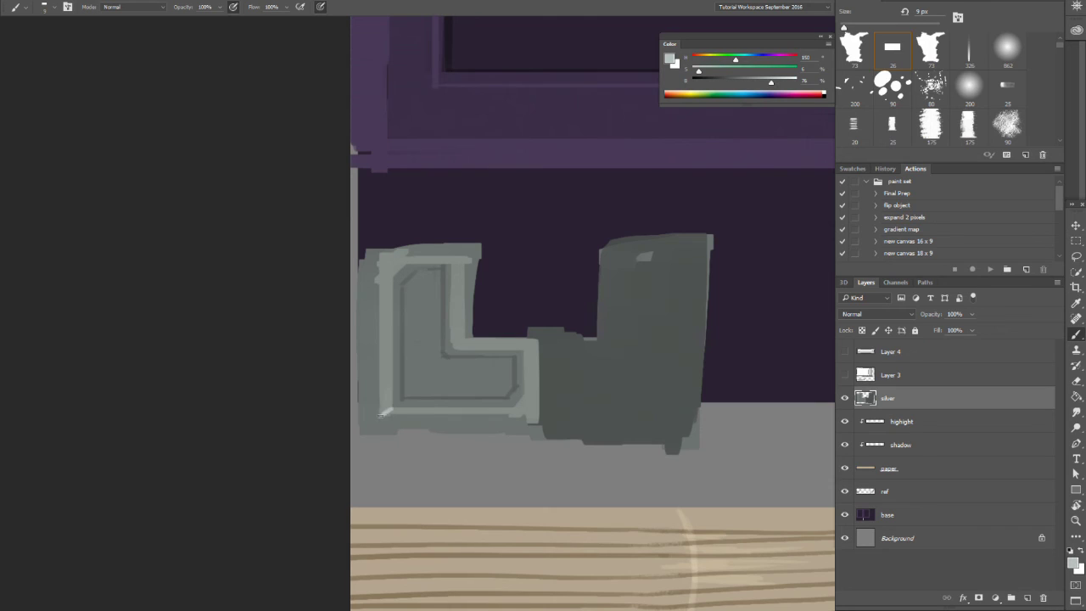
{"action": "mouse_move", "coordinate": [384, 411]}
{"action": "left_mouse_down"}
{"action": "mouse_move", "coordinate": [412, 411]}
{"action": "mouse_move", "coordinate": [402, 415]}
{"action": "mouse_move", "coordinate": [407, 307]}
{"action": "left_mouse_up"}
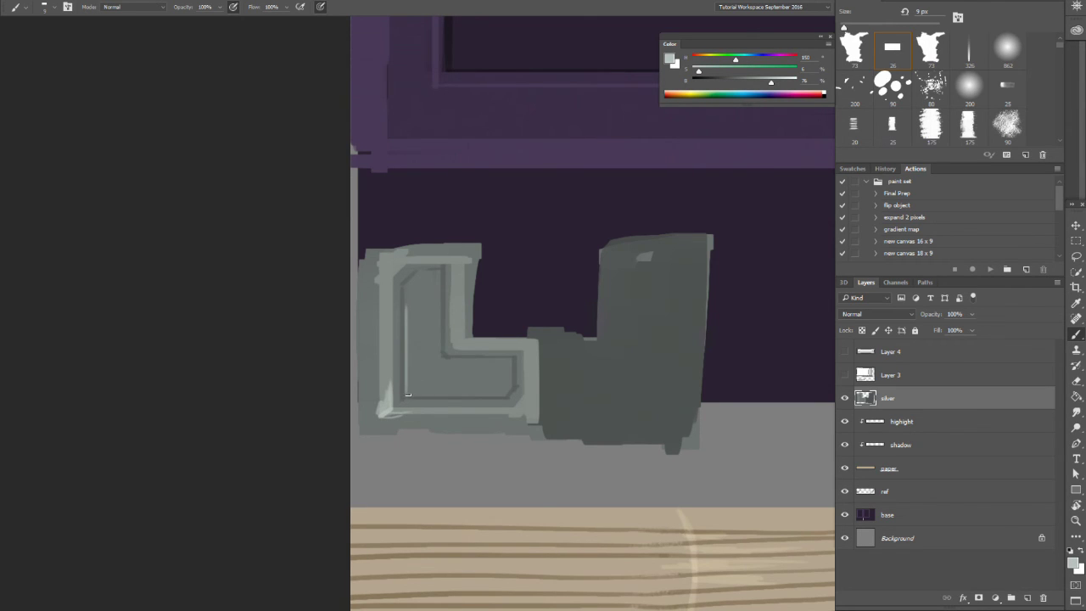
{"action": "left_click", "coordinate": [507, 393], "text": "shift"}
{"action": "key", "text": "ctrl+z"}
{"action": "left_click", "coordinate": [504, 393], "text": "shift"}
{"action": "left_click_drag", "start_coordinate": [407, 396], "coordinate": [408, 281]}
{"action": "left_click", "coordinate": [446, 267], "text": "shift"}
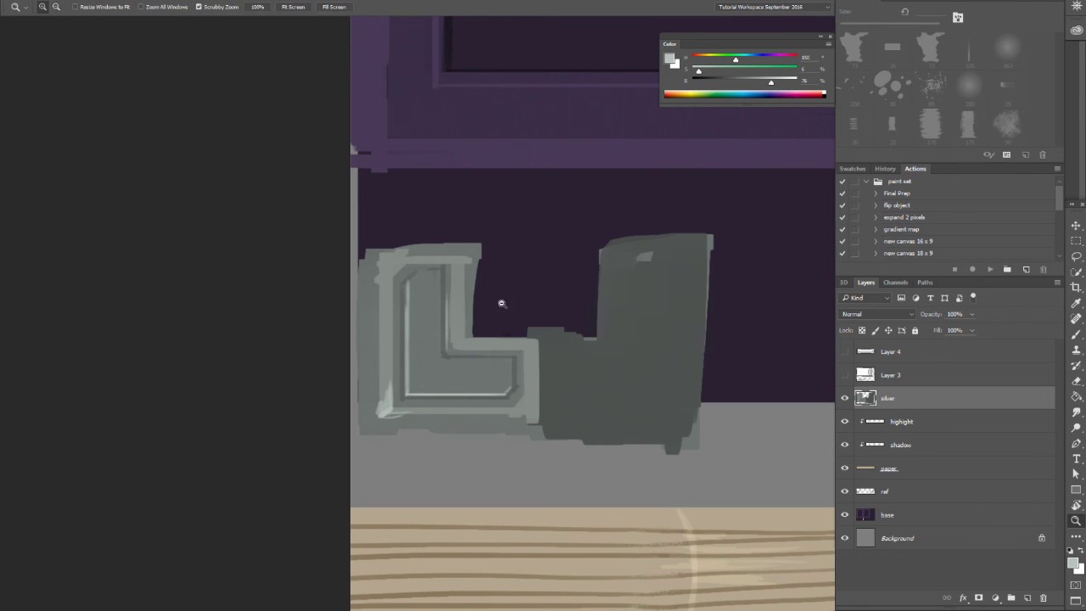
- Paint an angular very dark grey line motif at the inner bend of the corner piece's recessed panel
{"action": "mouse_move", "coordinate": [500, 304]}
{"action": "left_mouse_down"}
{"action": "mouse_move", "coordinate": [445, 307]}
{"action": "mouse_move", "coordinate": [419, 337]}
{"action": "mouse_move", "coordinate": [402, 336]}
{"action": "left_mouse_up"}
{"action": "left_click_drag", "start_coordinate": [433, 331], "coordinate": [496, 332]}
{"action": "left_click_drag", "start_coordinate": [434, 351], "coordinate": [566, 340]}
{"action": "left_click_drag", "start_coordinate": [432, 337], "coordinate": [476, 336]}
{"action": "left_click", "coordinate": [480, 320], "text": "alt"}
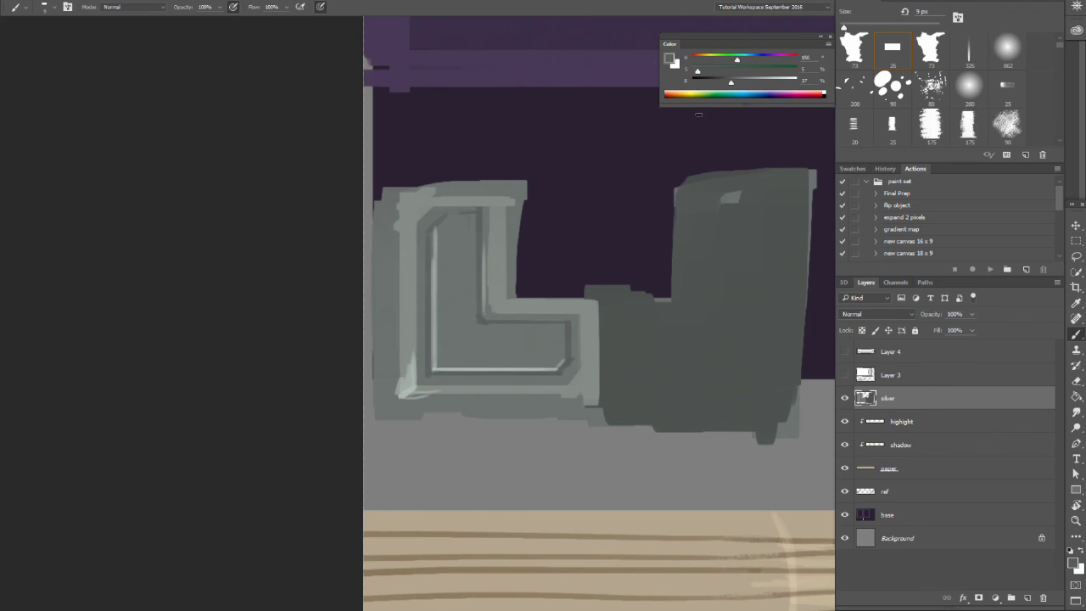
{"action": "left_click_drag", "start_coordinate": [730, 86], "coordinate": [718, 86]}
{"action": "left_click", "coordinate": [475, 337], "text": "shift"}
{"action": "left_click", "coordinate": [465, 337], "text": "shift"}
{"action": "left_click", "coordinate": [466, 293], "text": "shift"}
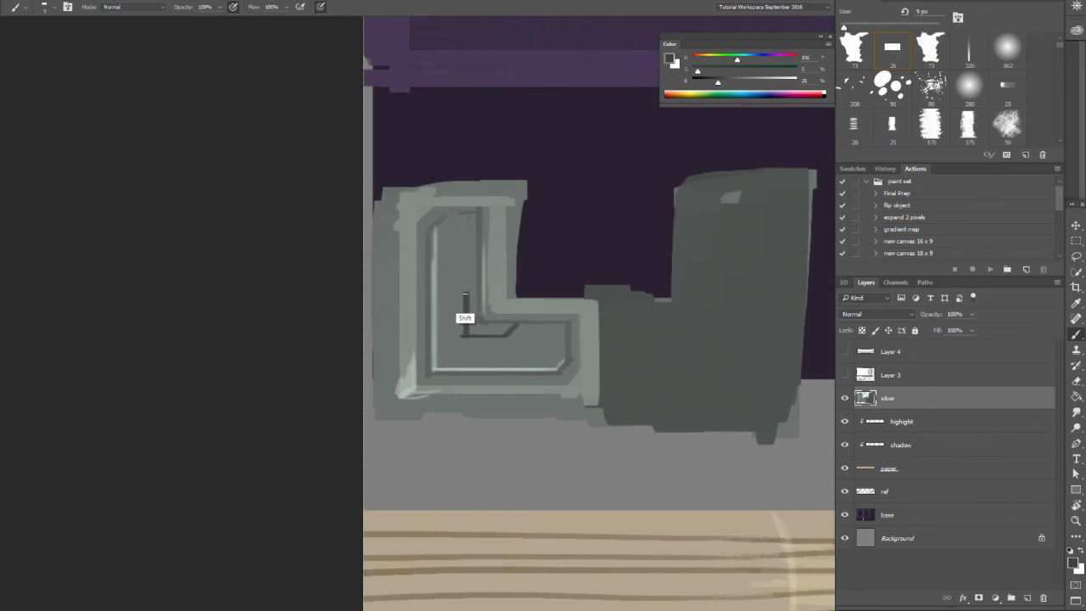
{"action": "left_click", "coordinate": [474, 292], "text": "shift"}
- Refine the second, offset outline of the angular motif using greys sampled from the panel and the dark lines
{"action": "left_click", "coordinate": [464, 314], "text": "alt"}
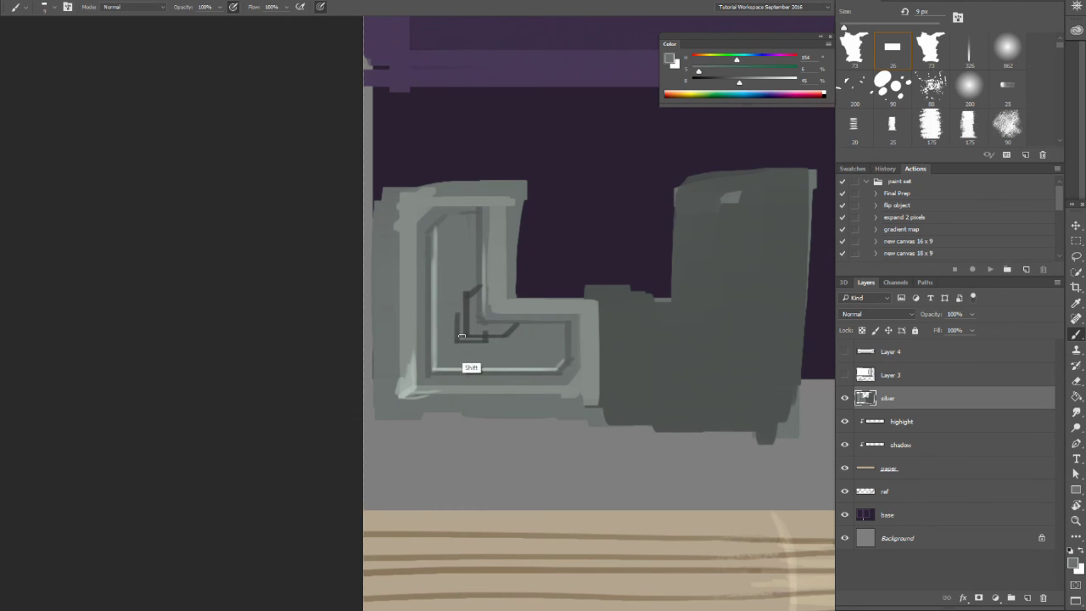
{"action": "left_click", "coordinate": [471, 334]}
{"action": "left_click", "coordinate": [470, 316], "text": "shift"}
{"action": "left_click", "coordinate": [457, 318], "text": "alt"}
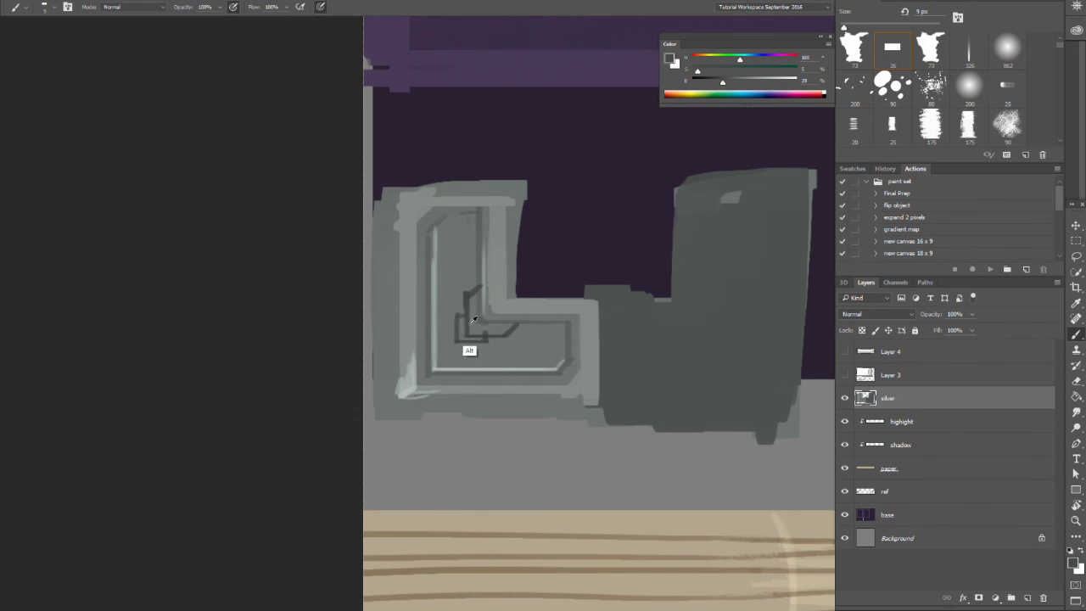
{"action": "left_click", "coordinate": [458, 341], "text": "alt"}
{"action": "left_click", "coordinate": [460, 314], "text": "alt"}
{"action": "left_click", "coordinate": [459, 326], "text": "alt"}
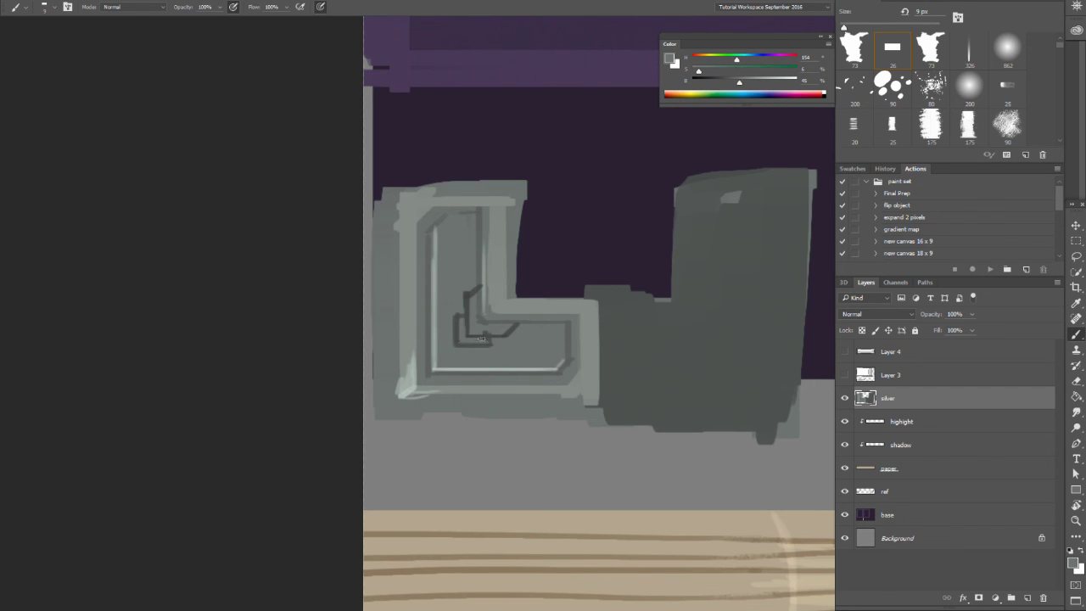
{"action": "left_click", "coordinate": [488, 336], "text": "alt"}
- Switch to Maya and examine the book model's cover, spine, corner pieces and recessed page area from several angles
{"action": "key", "text": "z"}
{"action": "left_click", "coordinate": [481, 346], "text": "alt"}
{"action": "left_click", "coordinate": [473, 350], "text": "alt"}
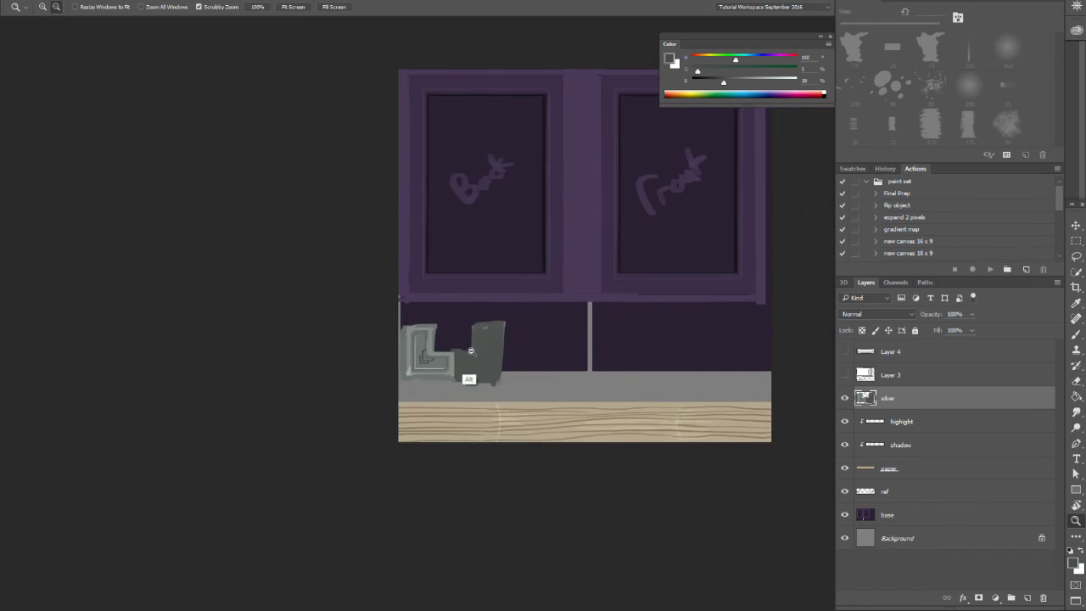
{"action": "left_click_drag", "start_coordinate": [513, 322], "coordinate": [471, 347]}
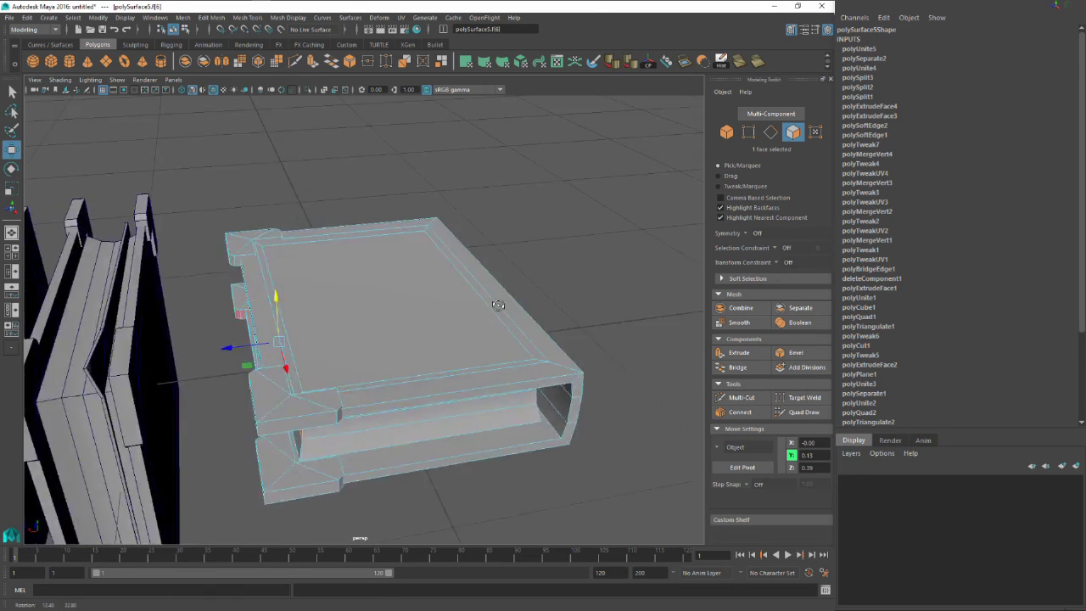
{"action": "left_click_drag", "start_coordinate": [498, 306], "coordinate": [427, 259]}
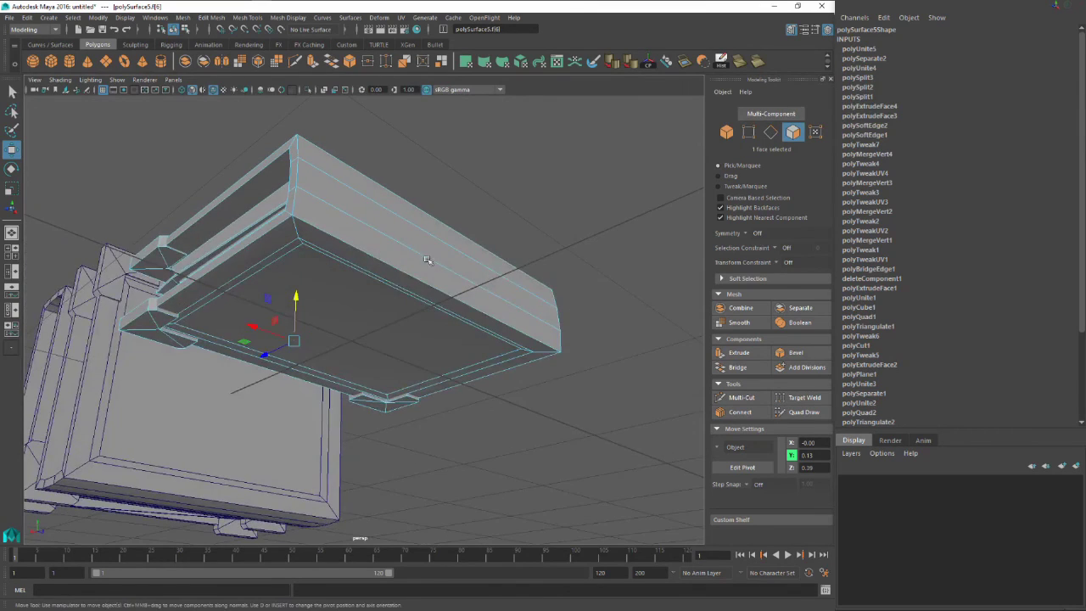
{"action": "left_click_drag", "start_coordinate": [374, 292], "coordinate": [429, 333]}
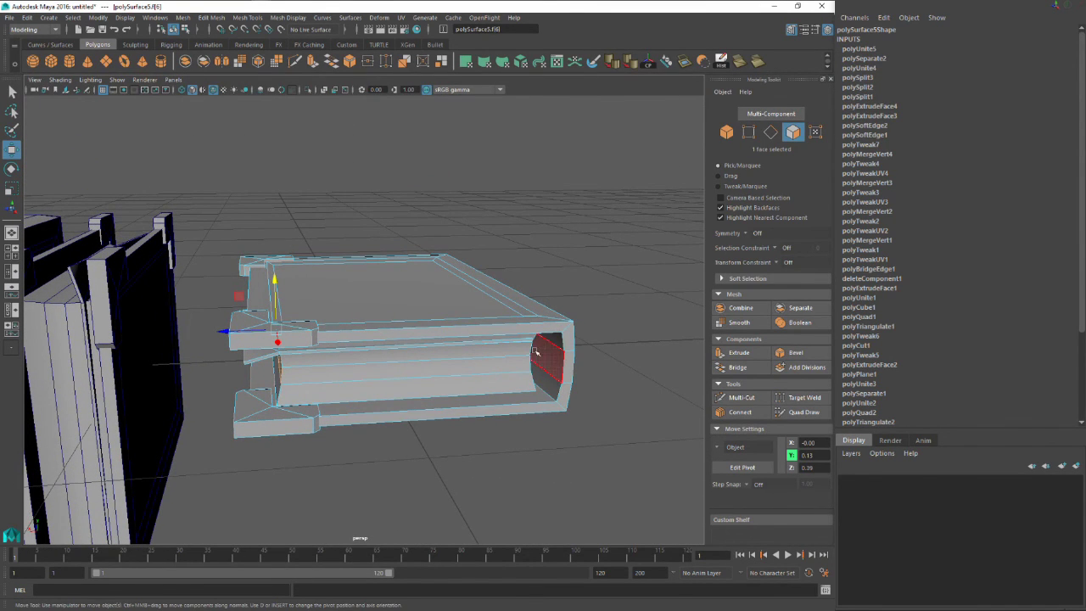
{"action": "mouse_move", "coordinate": [553, 363]}
{"action": "left_mouse_down"}
{"action": "mouse_move", "coordinate": [557, 355]}
{"action": "mouse_move", "coordinate": [546, 381]}
{"action": "left_mouse_up"}
{"action": "left_click_drag", "start_coordinate": [319, 377], "coordinate": [288, 360]}
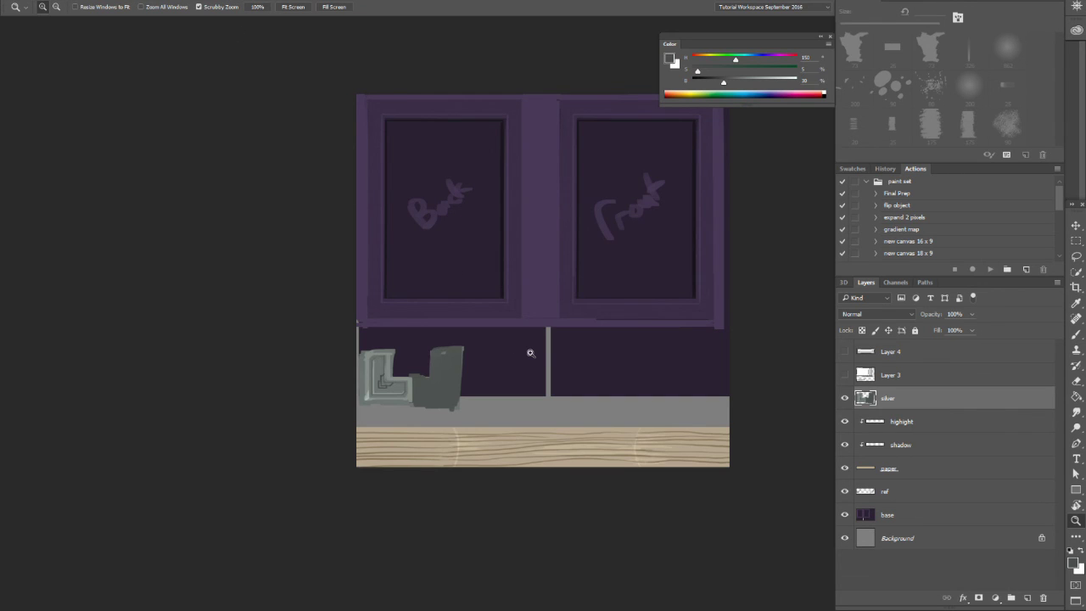
- In Photoshop, fill a rectangular area below the front cover on the base layer with the sampled dark purple
{"action": "left_click_drag", "start_coordinate": [565, 435], "coordinate": [498, 442]}
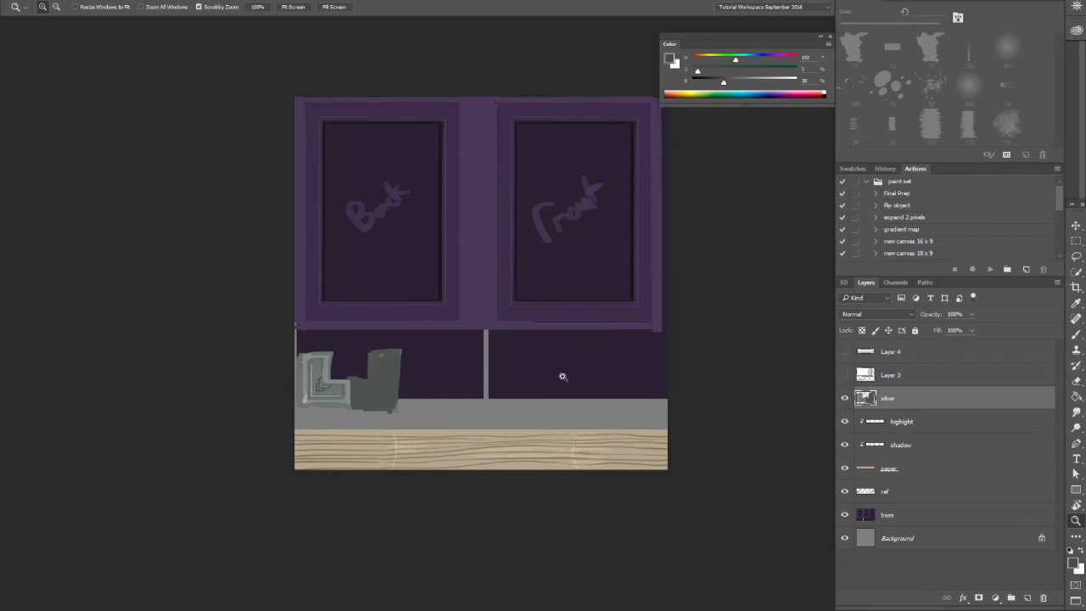
{"action": "left_click", "coordinate": [898, 515]}
{"action": "key", "text": "m"}
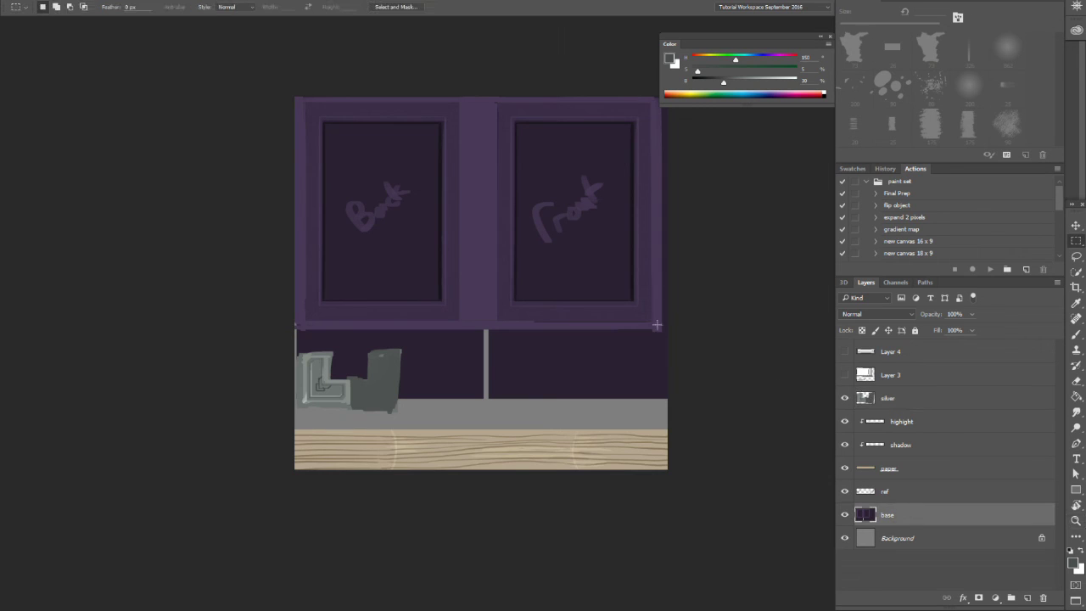
{"action": "mouse_move", "coordinate": [666, 331]}
{"action": "left_mouse_down"}
{"action": "mouse_move", "coordinate": [524, 434]}
{"action": "mouse_move", "coordinate": [465, 433]}
{"action": "left_mouse_up"}
{"action": "key", "text": "b"}
{"action": "left_click", "coordinate": [553, 377], "text": "alt"}
{"action": "key", "text": "g"}
{"action": "left_click", "coordinate": [545, 408]}
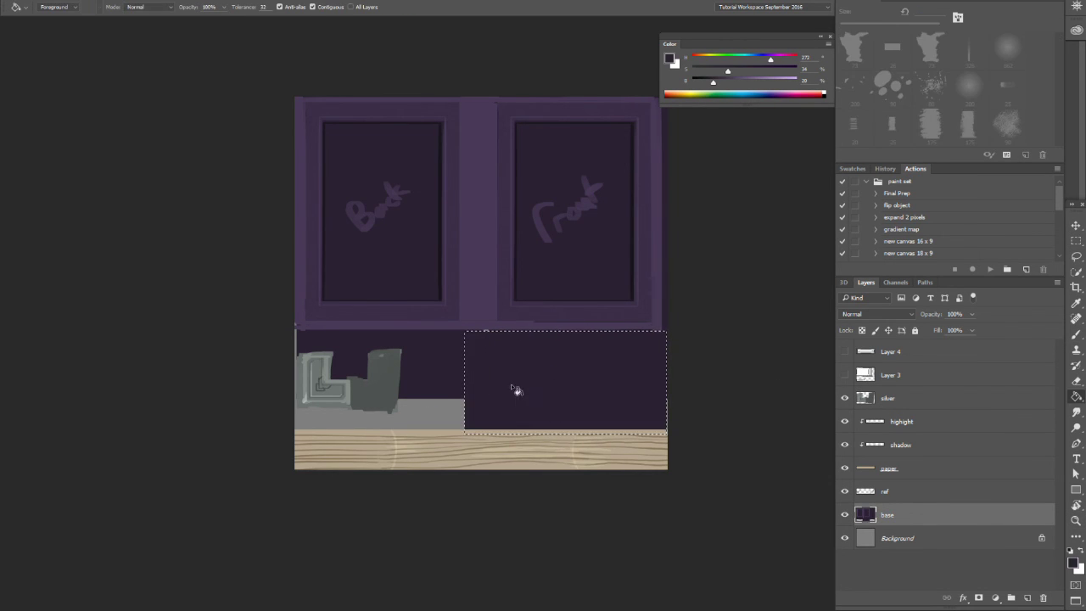
- Extend the dark purple fill over the grey strip up to the corner pieces, using a second rectangular selection, and deselect
{"action": "key", "text": "m"}
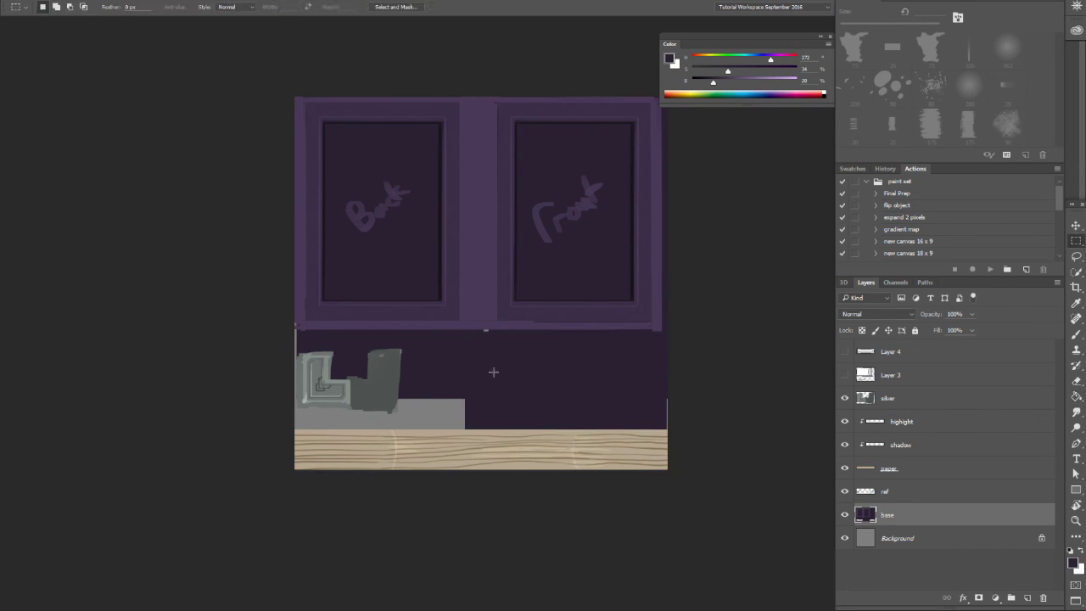
{"action": "left_click_drag", "start_coordinate": [503, 356], "coordinate": [425, 434]}
{"action": "left_click_drag", "start_coordinate": [402, 434], "coordinate": [402, 435]}
{"action": "key", "text": "g"}
{"action": "left_click", "coordinate": [448, 410]}
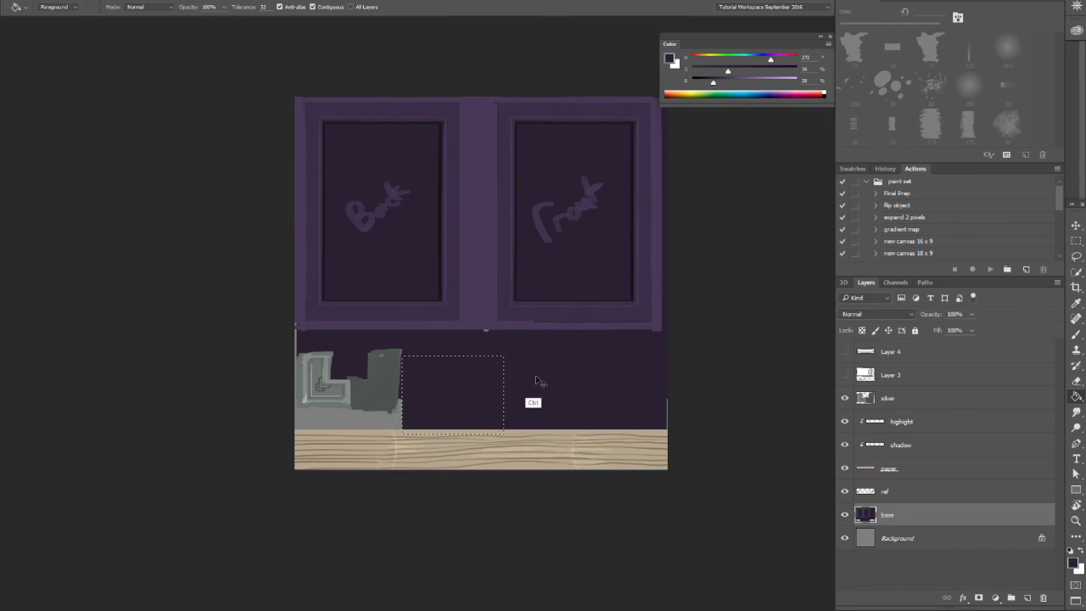
{"action": "key", "text": "ctrl+d"}
- Add a new layer directly above the ref layer
{"action": "left_click_drag", "start_coordinate": [744, 380], "coordinate": [707, 379]}
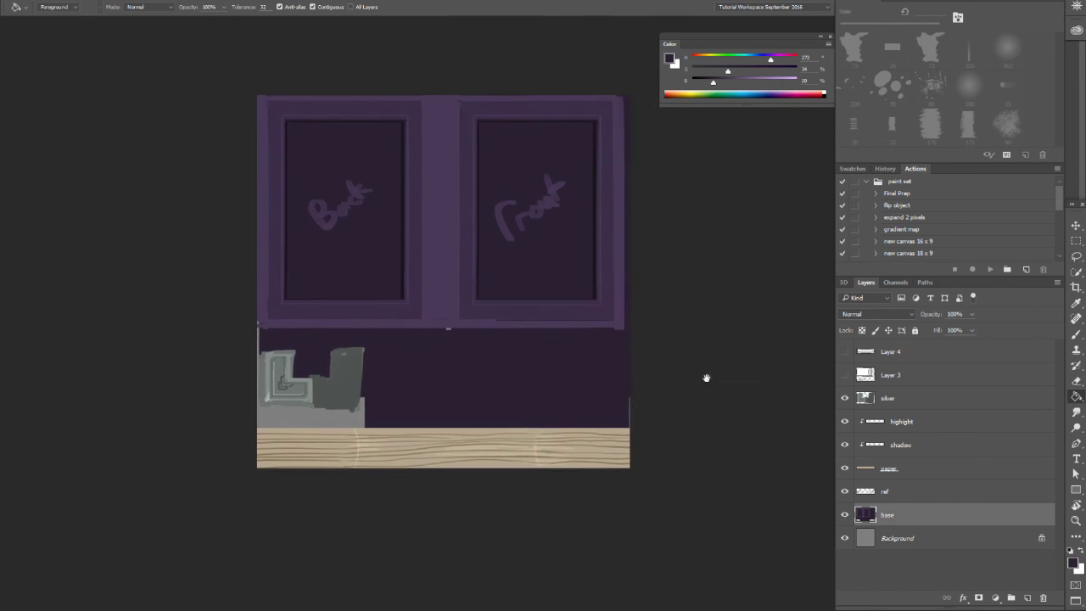
{"action": "left_click", "coordinate": [884, 471]}
{"action": "key", "text": "m"}
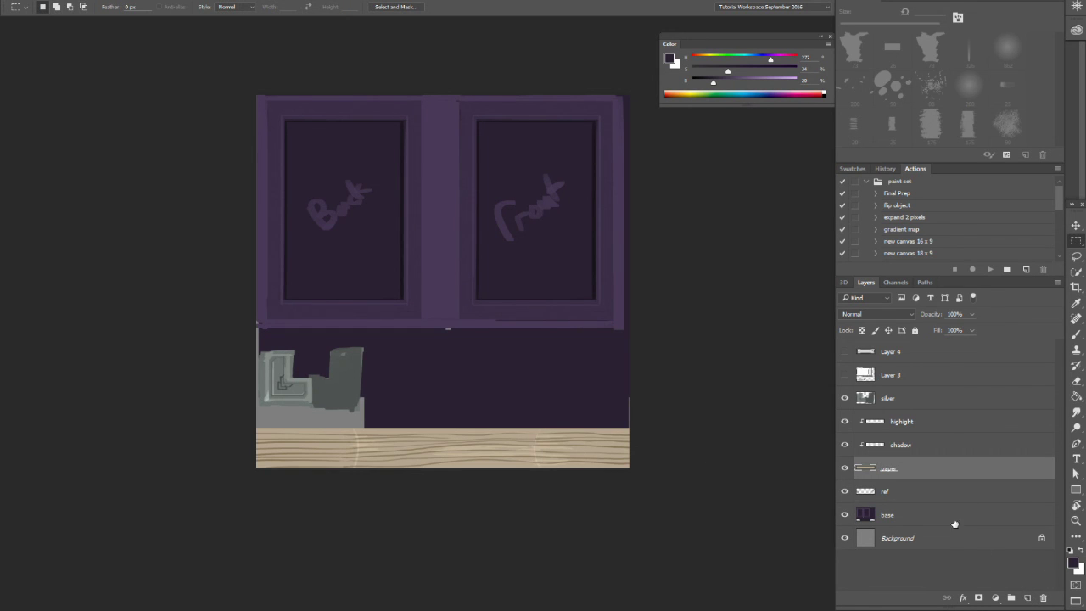
{"action": "left_click", "coordinate": [913, 501]}
{"action": "left_click", "coordinate": [1022, 597]}
- Fill a rectangular selection below the front cover with the page edges' tan on the new layer
{"action": "key", "text": "g"}
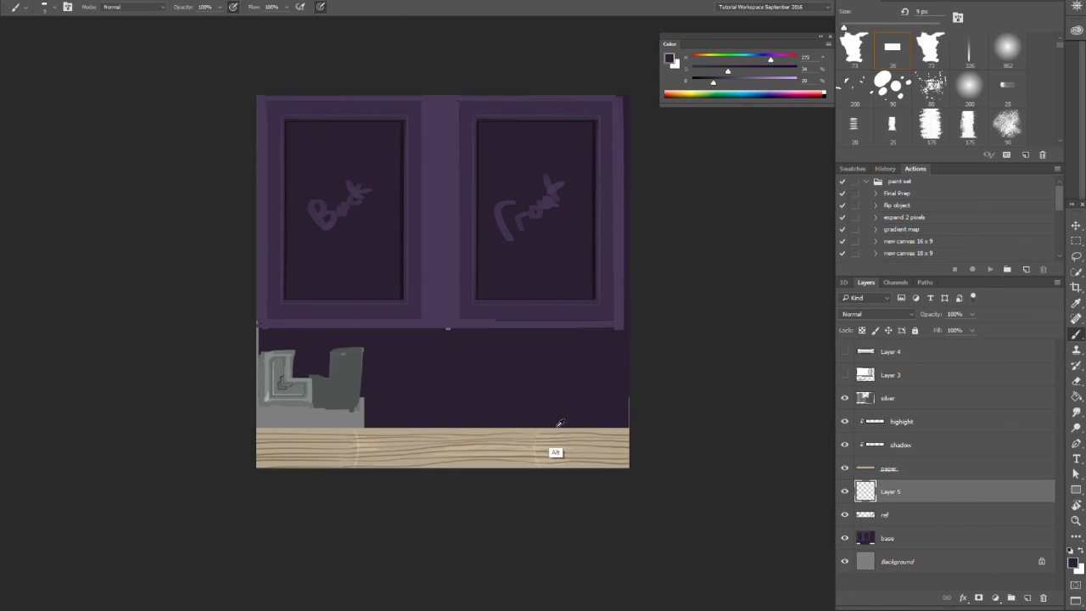
{"action": "left_click", "coordinate": [556, 434], "text": "alt"}
{"action": "key", "text": "m"}
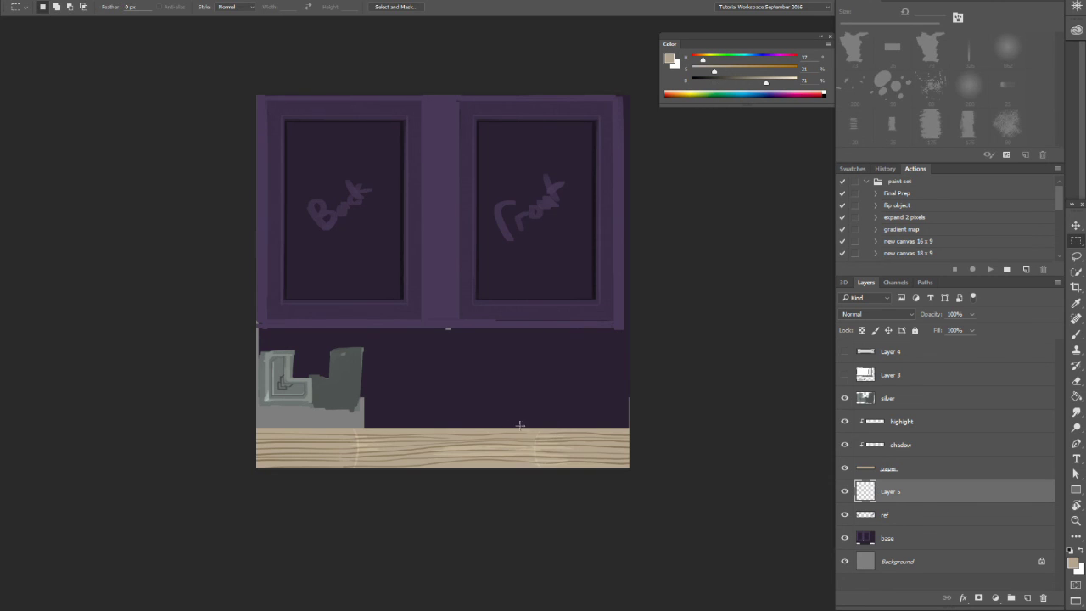
{"action": "left_click_drag", "start_coordinate": [520, 425], "coordinate": [628, 336]}
{"action": "key", "text": "g"}
{"action": "left_click", "coordinate": [586, 388]}
- Select the tan page freehand with slightly uneven edges and fill with the tan lightened to 82% brightness
{"action": "key", "text": "z"}
{"action": "left_click", "coordinate": [584, 390]}
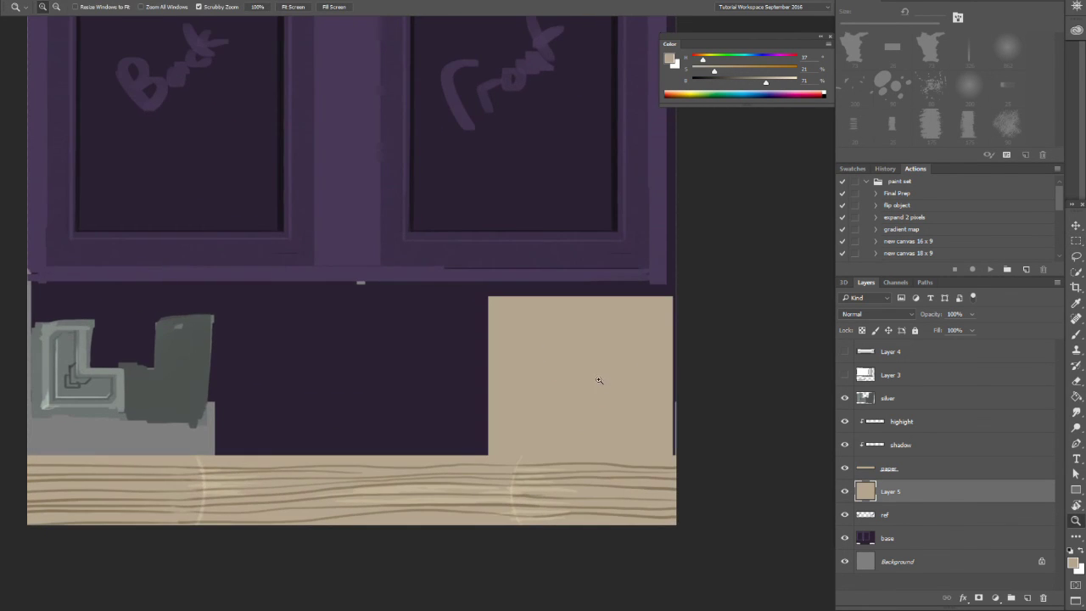
{"action": "key", "text": "b"}
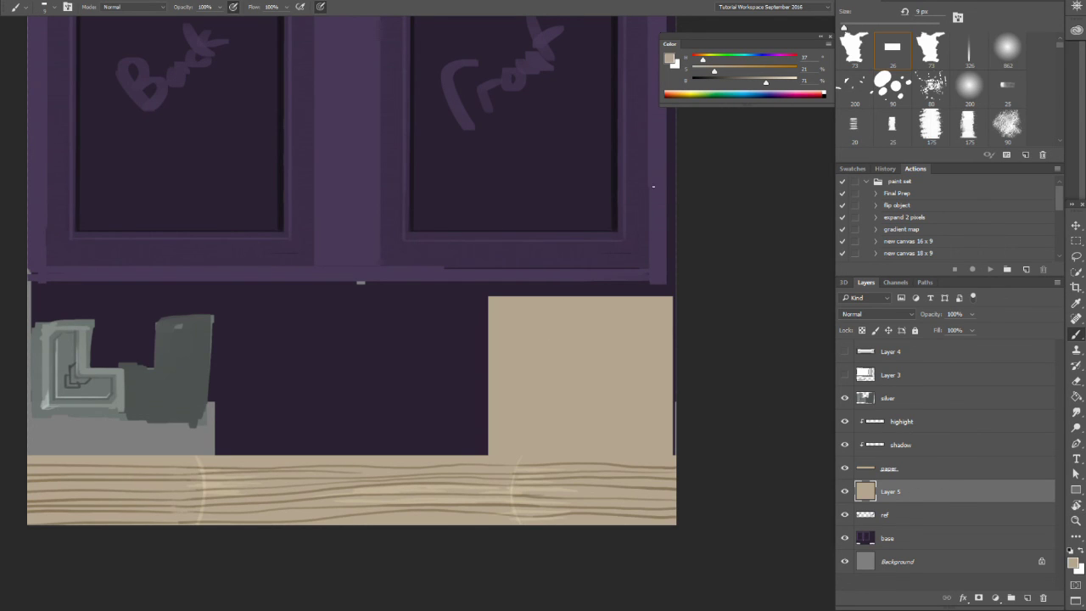
{"action": "left_click_drag", "start_coordinate": [765, 81], "coordinate": [777, 81]}
{"action": "key", "text": "l"}
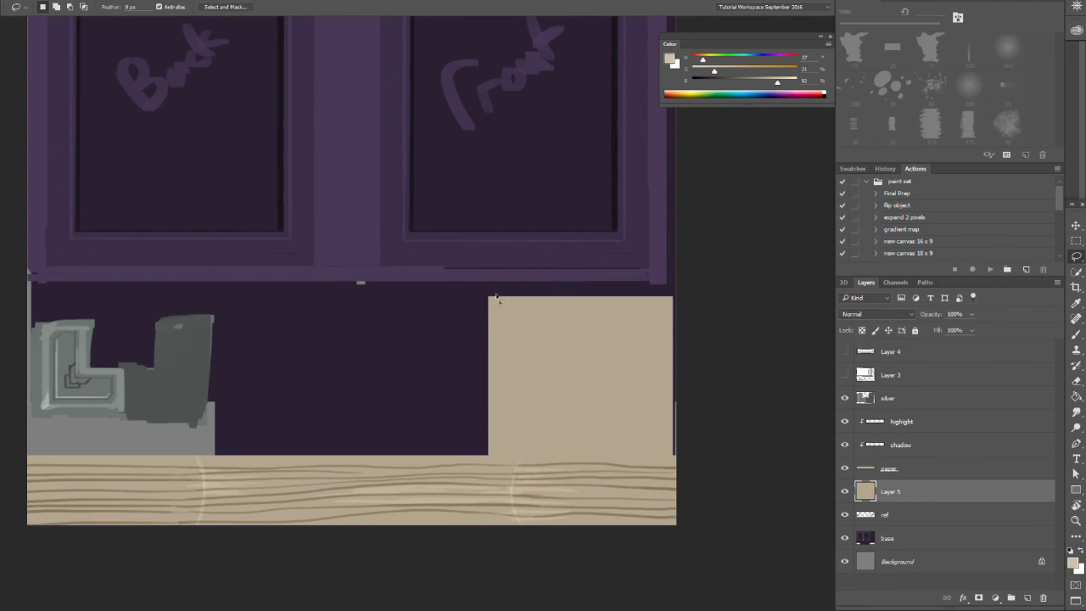
{"action": "mouse_move", "coordinate": [489, 299]}
{"action": "left_mouse_down"}
{"action": "mouse_move", "coordinate": [490, 450]}
{"action": "mouse_move", "coordinate": [674, 455]}
{"action": "mouse_move", "coordinate": [688, 347]}
{"action": "mouse_move", "coordinate": [680, 305]}
{"action": "mouse_move", "coordinate": [661, 295]}
{"action": "mouse_move", "coordinate": [492, 297]}
{"action": "left_mouse_up"}
{"action": "key", "text": "g"}
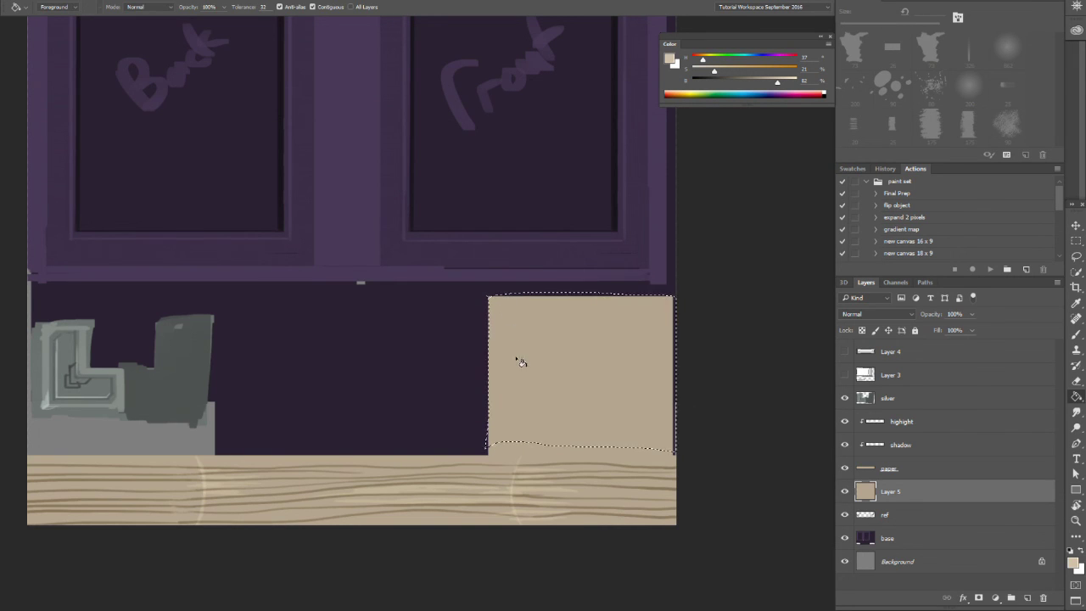
{"action": "left_click", "coordinate": [516, 359]}
- Lighten the page's upper-left corner with diagonal gradients at 91% and 99% brightness, and clear the selection
{"action": "left_click_drag", "start_coordinate": [777, 82], "coordinate": [787, 83]}
{"action": "key", "text": "shift+g"}
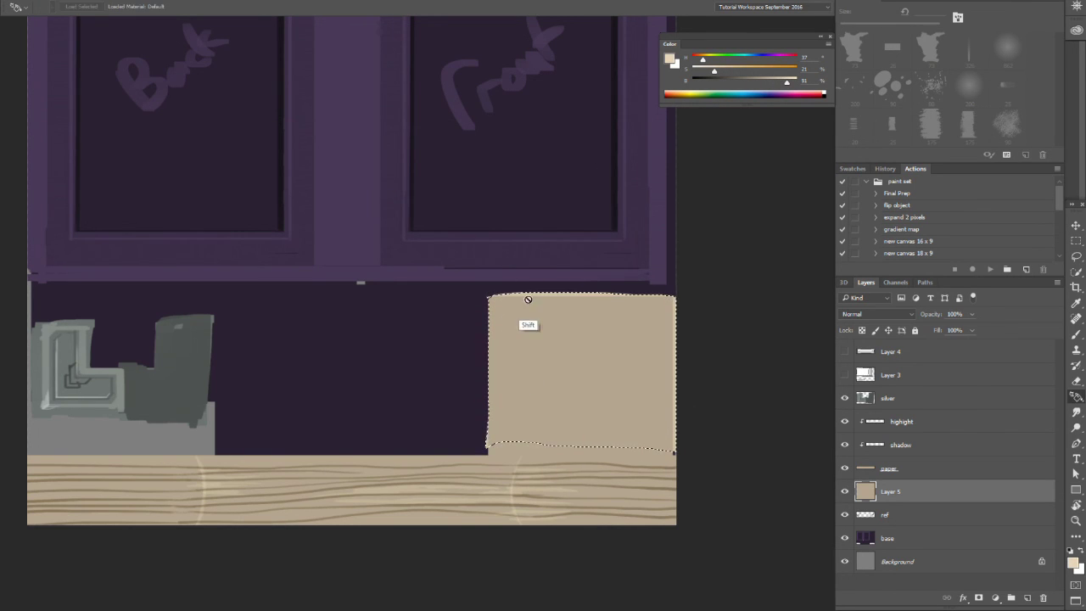
{"action": "left_click_drag", "start_coordinate": [492, 291], "coordinate": [550, 348]}
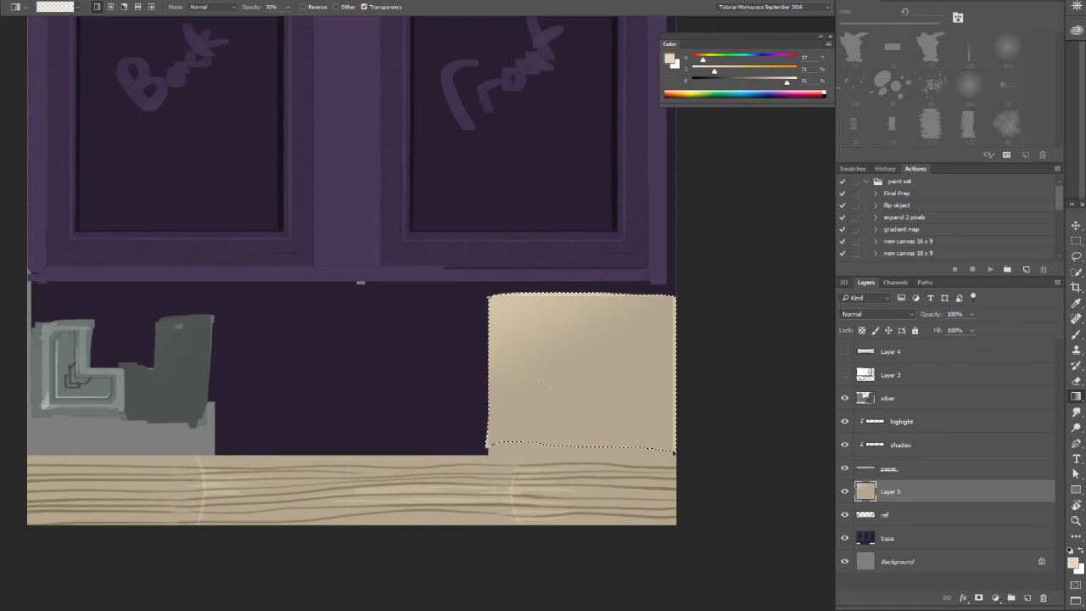
{"action": "left_click_drag", "start_coordinate": [786, 83], "coordinate": [795, 82]}
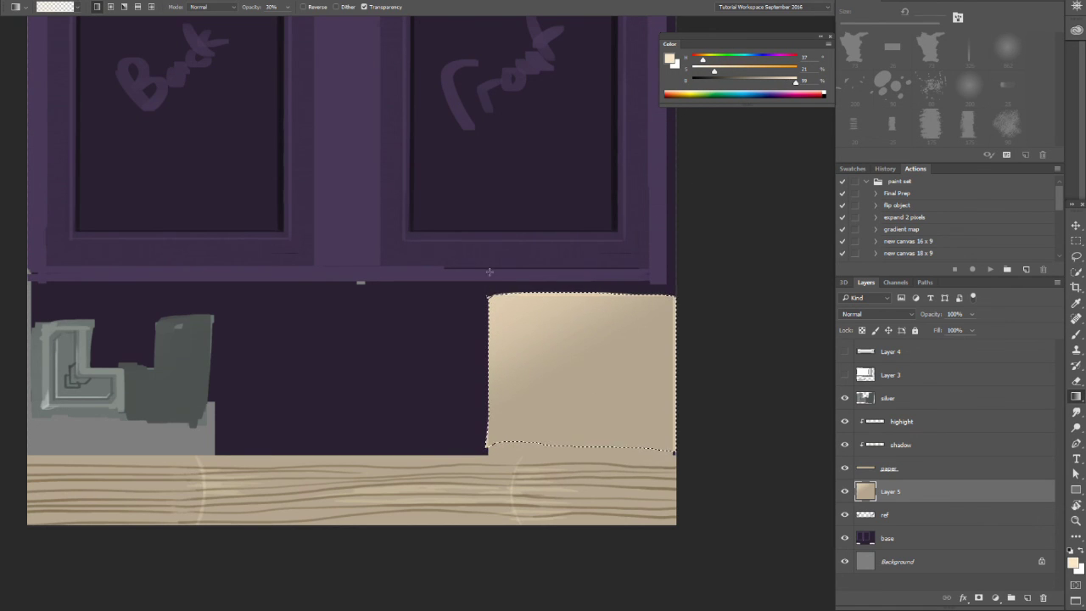
{"action": "left_click_drag", "start_coordinate": [476, 287], "coordinate": [520, 369]}
{"action": "key", "text": "ctrl+d"}
- Draw a small near-black motif of two interlocking squares in the page's upper-left corner, redoing the first stroke
{"action": "key", "text": "b"}
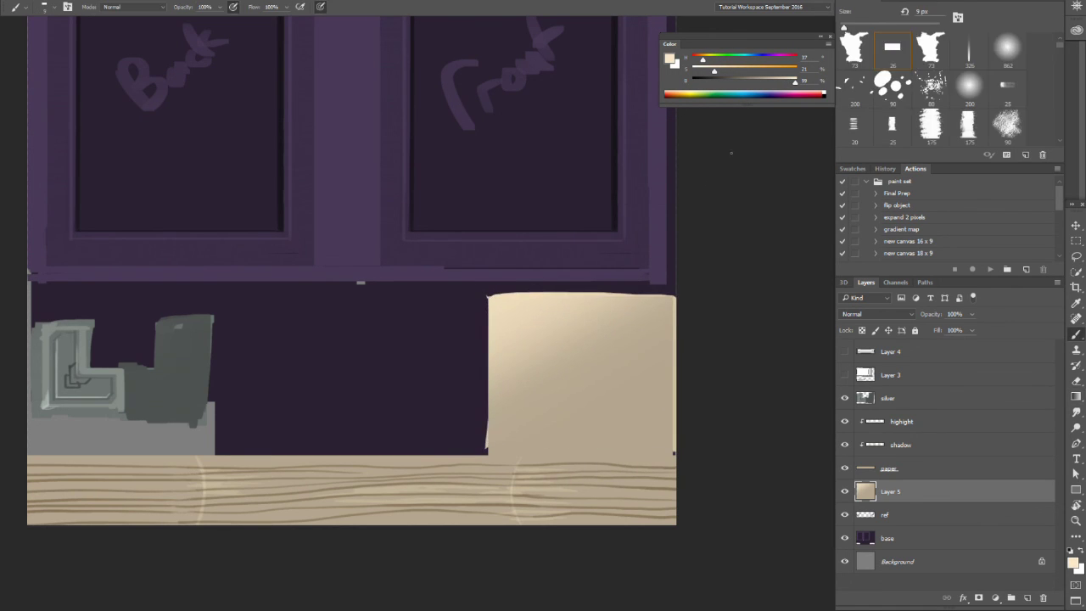
{"action": "left_click_drag", "start_coordinate": [770, 87], "coordinate": [701, 84]}
{"action": "mouse_move", "coordinate": [619, 327]}
{"action": "left_mouse_down"}
{"action": "mouse_move", "coordinate": [580, 330]}
{"action": "mouse_move", "coordinate": [555, 308]}
{"action": "mouse_move", "coordinate": [535, 308]}
{"action": "mouse_move", "coordinate": [525, 326]}
{"action": "mouse_move", "coordinate": [560, 336]}
{"action": "left_mouse_up"}
{"action": "key", "text": "ctrl+z"}
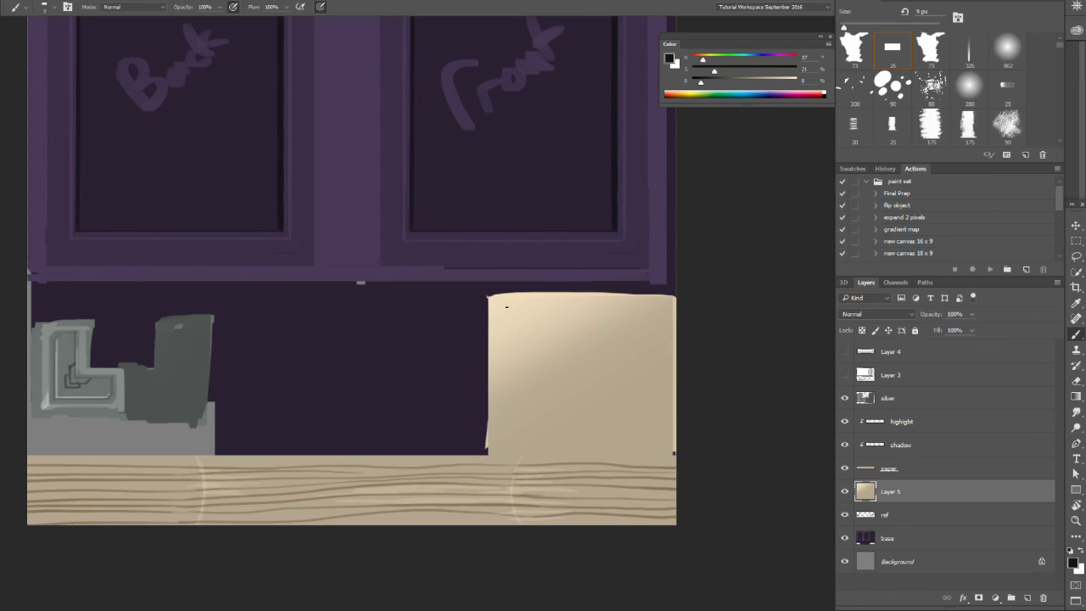
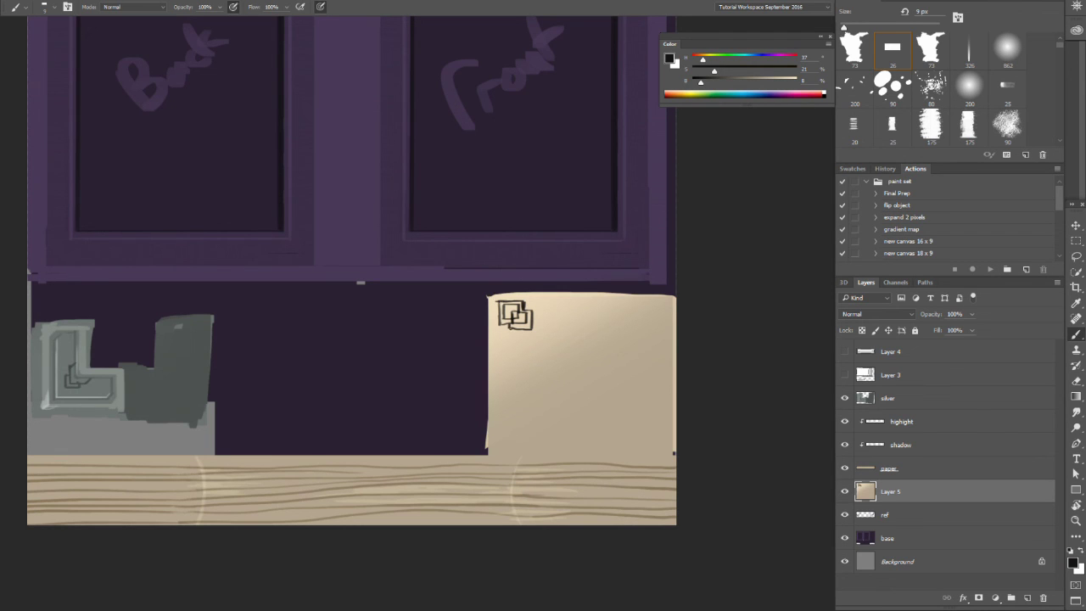
{"action": "left_click", "coordinate": [516, 325], "text": "alt"}
{"action": "left_click_drag", "start_coordinate": [539, 326], "coordinate": [489, 357]}
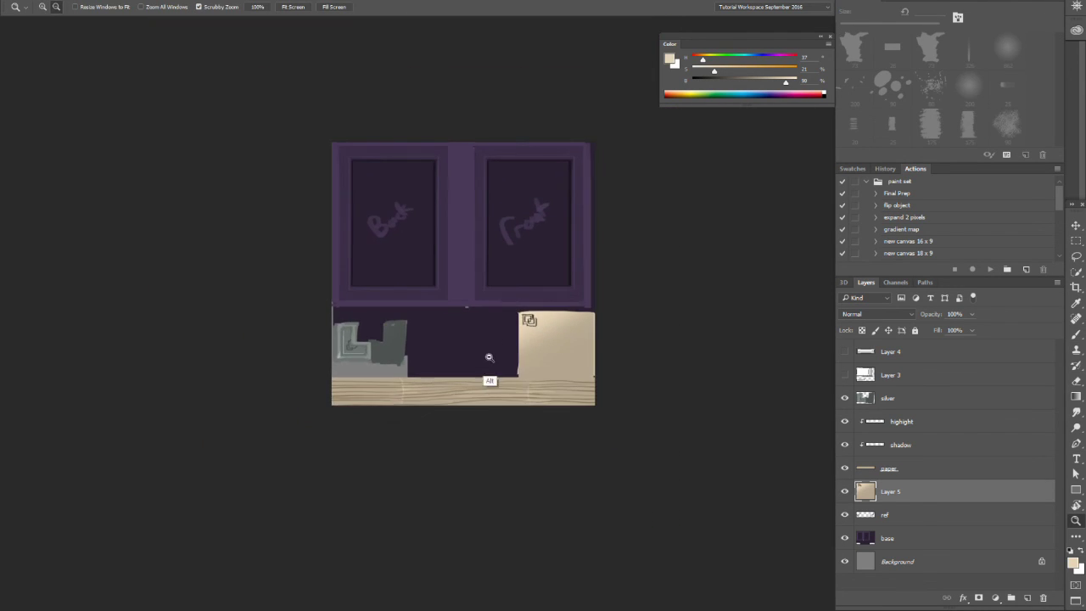
{"action": "left_click_drag", "start_coordinate": [520, 310], "coordinate": [498, 369]}
{"action": "left_click_drag", "start_coordinate": [495, 318], "coordinate": [550, 309]}
{"action": "left_click_drag", "start_coordinate": [522, 320], "coordinate": [550, 304]}
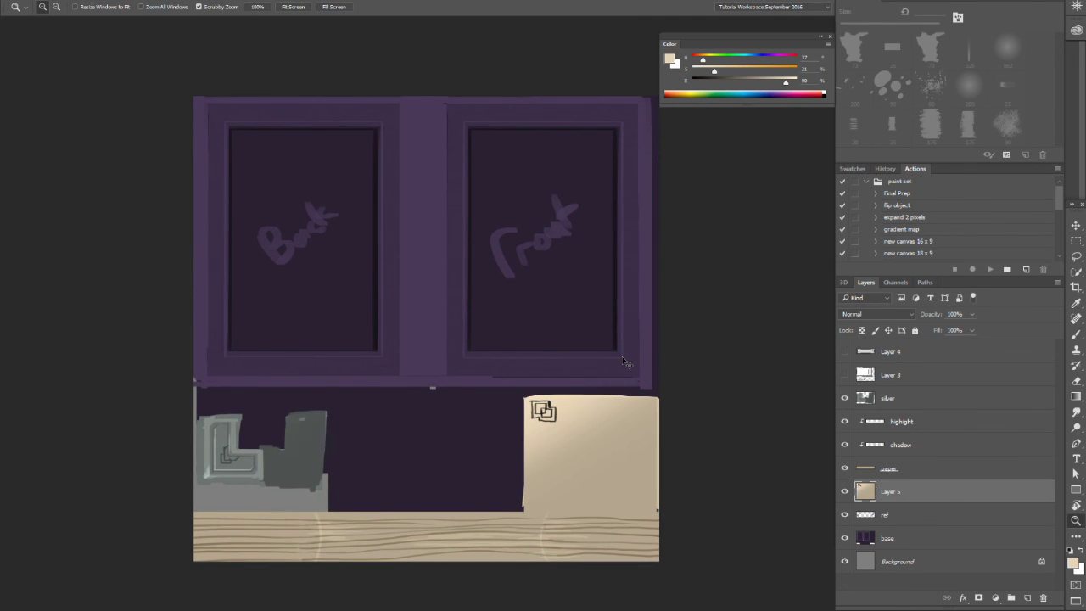
- Save the document to the Desktop as book in Photoshop PSD format, with layers and Maximize Compatibility enabled
{"action": "key", "text": "ctrl+shift+s"}
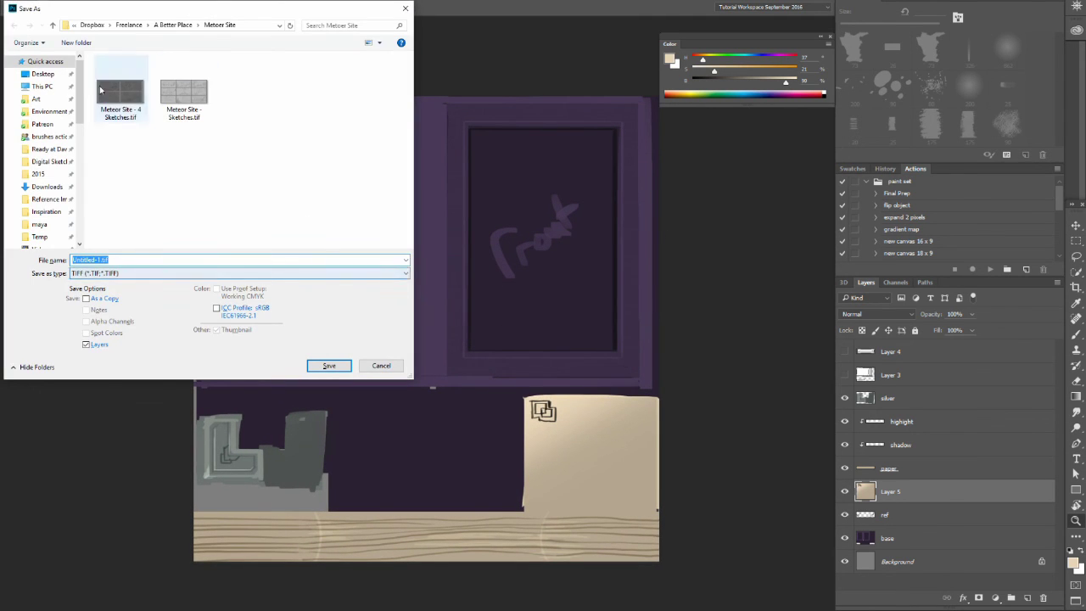
{"action": "left_click", "coordinate": [46, 74]}
{"action": "left_click", "coordinate": [141, 259]}
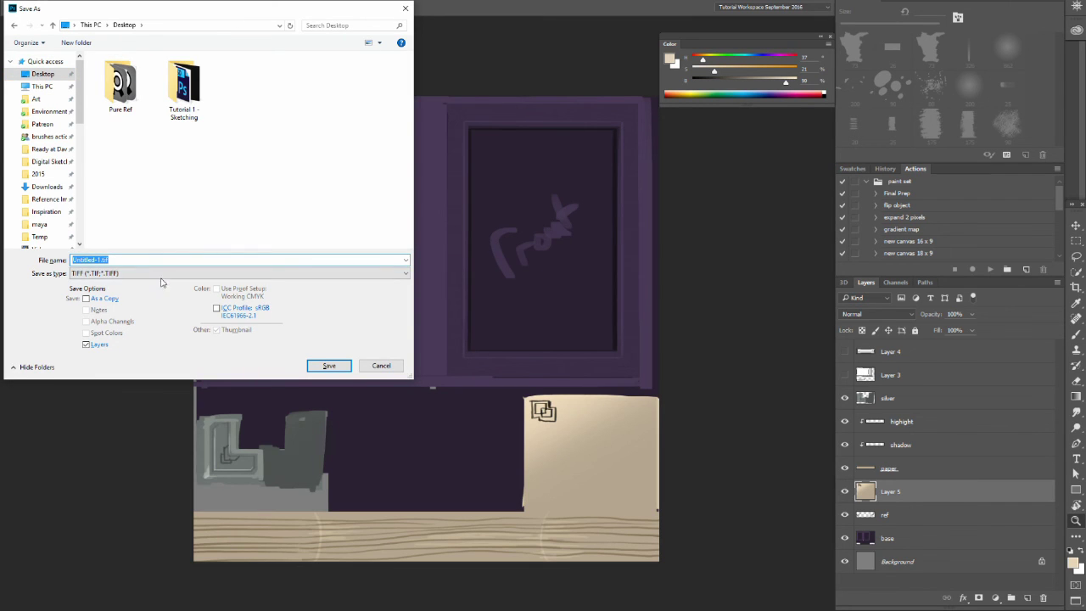
{"action": "left_click", "coordinate": [156, 274]}
{"action": "left_click", "coordinate": [157, 273]}
{"action": "type", "text": "book"}
{"action": "left_click", "coordinate": [166, 273]}
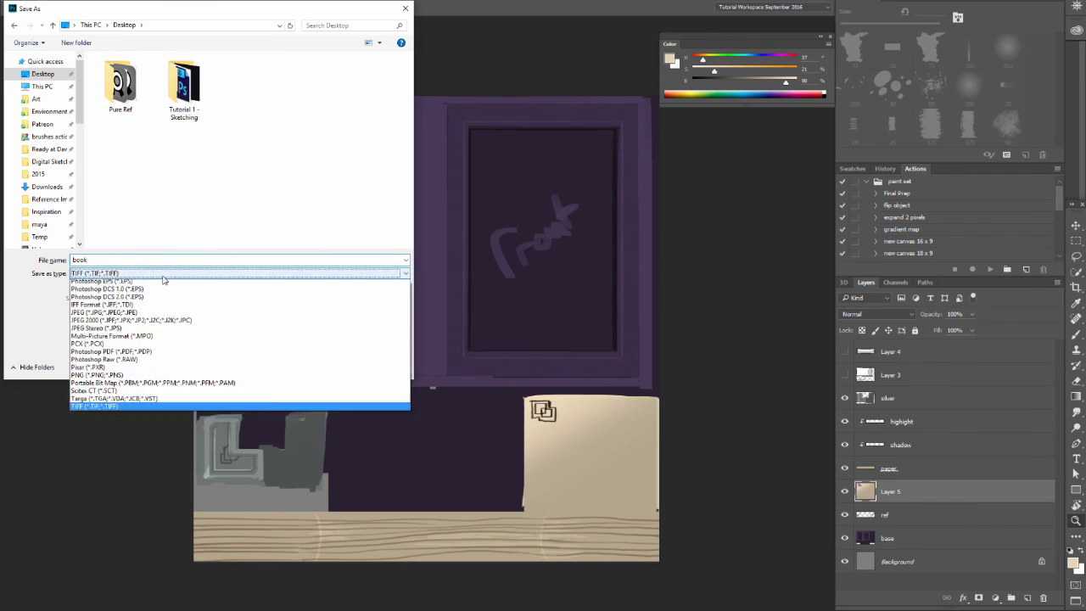
{"action": "left_click", "coordinate": [162, 284]}
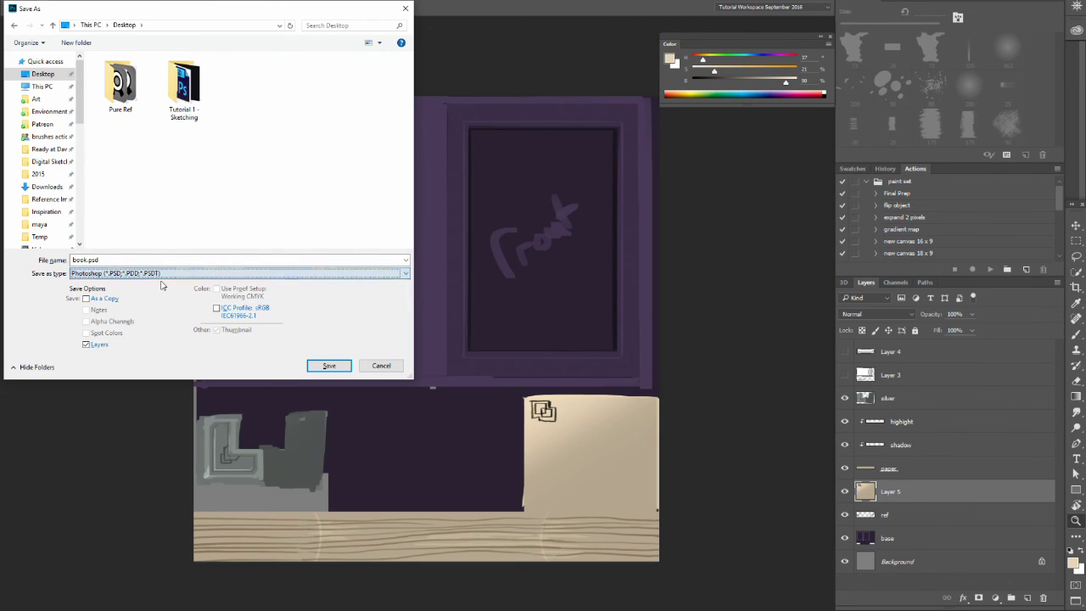
{"action": "left_click", "coordinate": [319, 363]}
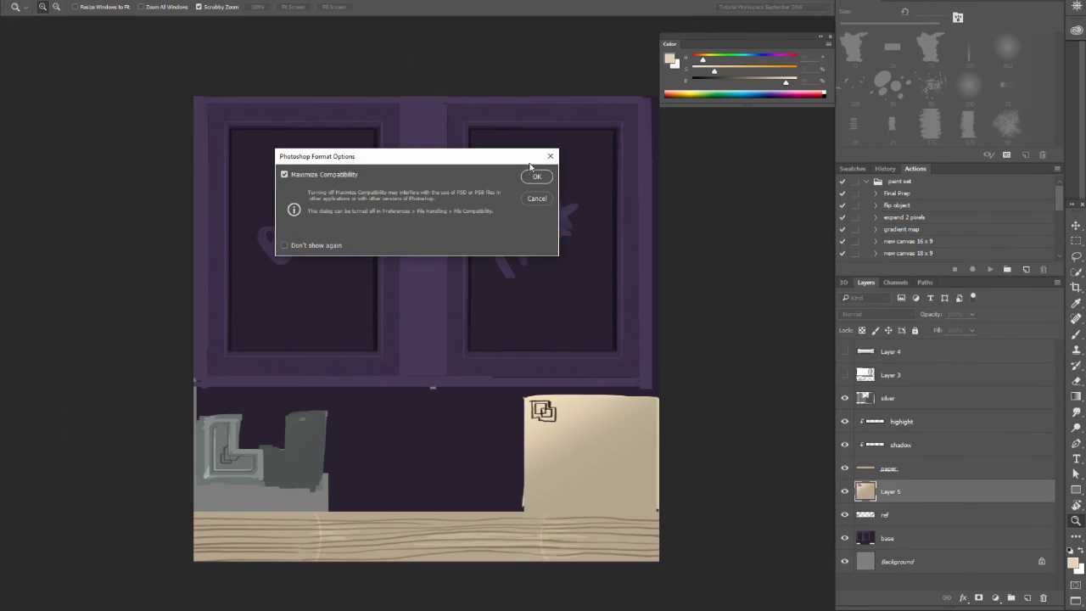
{"action": "left_click", "coordinate": [534, 175]}
- Save a JPEG version of the book texture to the Desktop, accepting the JPEG options
{"action": "key", "text": "ctrl+shift+s"}
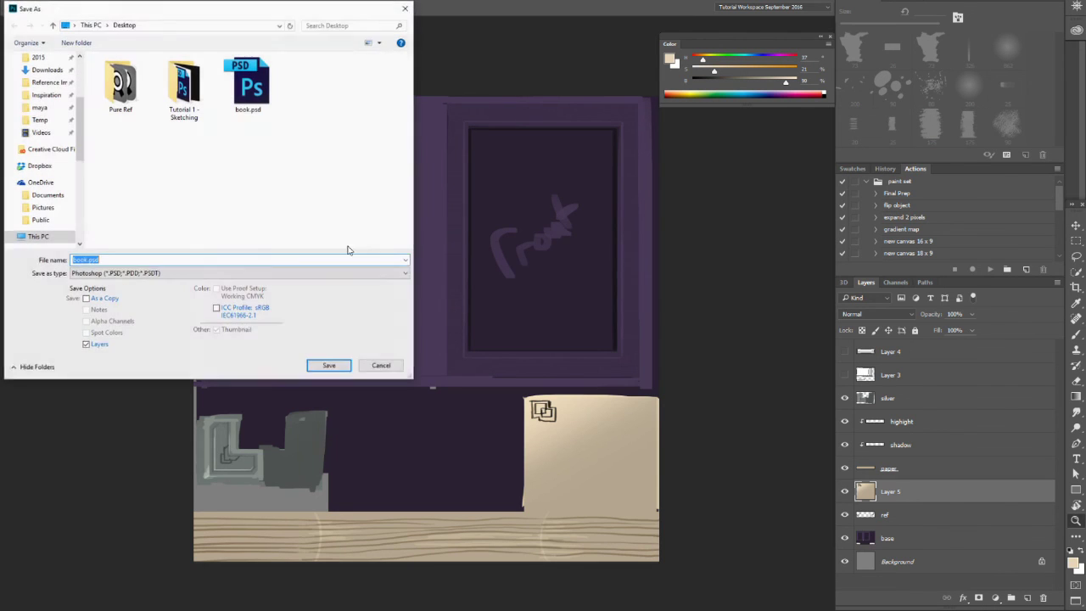
{"action": "left_click", "coordinate": [258, 272]}
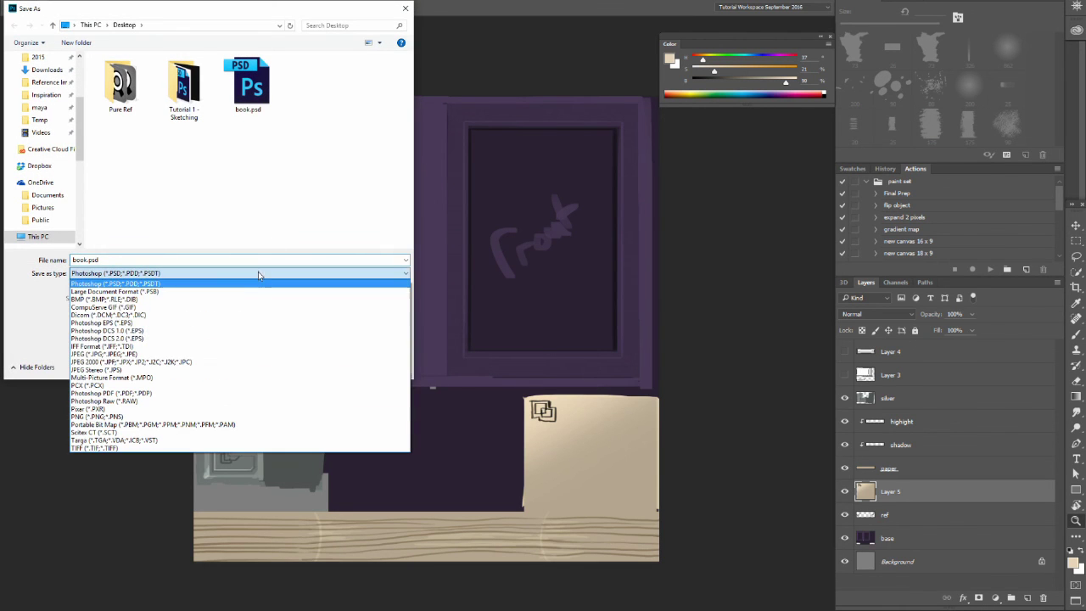
{"action": "left_click", "coordinate": [242, 354]}
{"action": "left_click", "coordinate": [322, 366]}
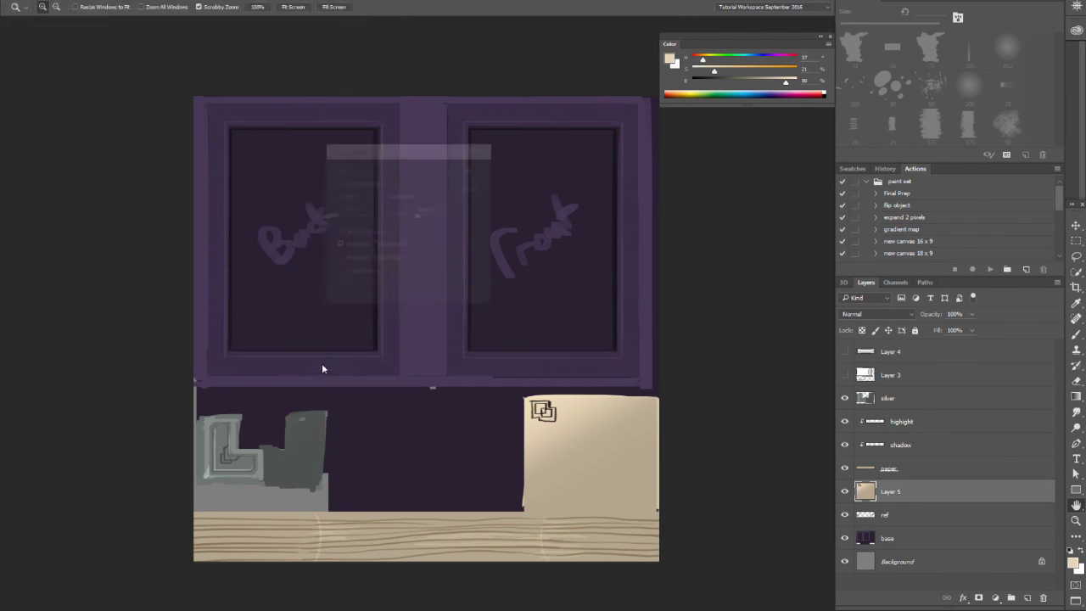
{"action": "left_click", "coordinate": [478, 170]}
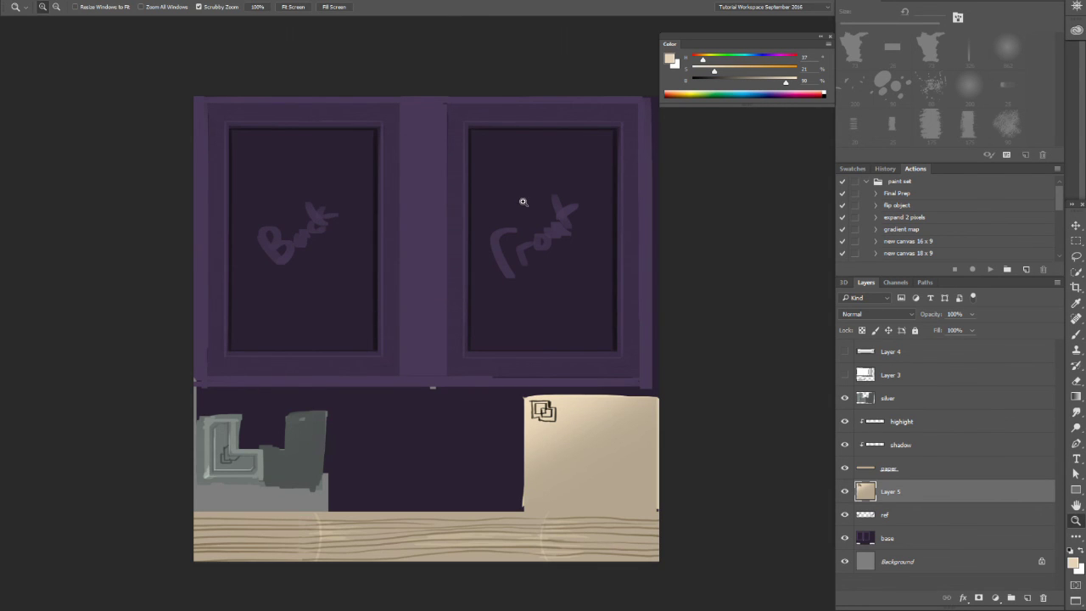
{"action": "left_click_drag", "start_coordinate": [512, 204], "coordinate": [477, 192]}
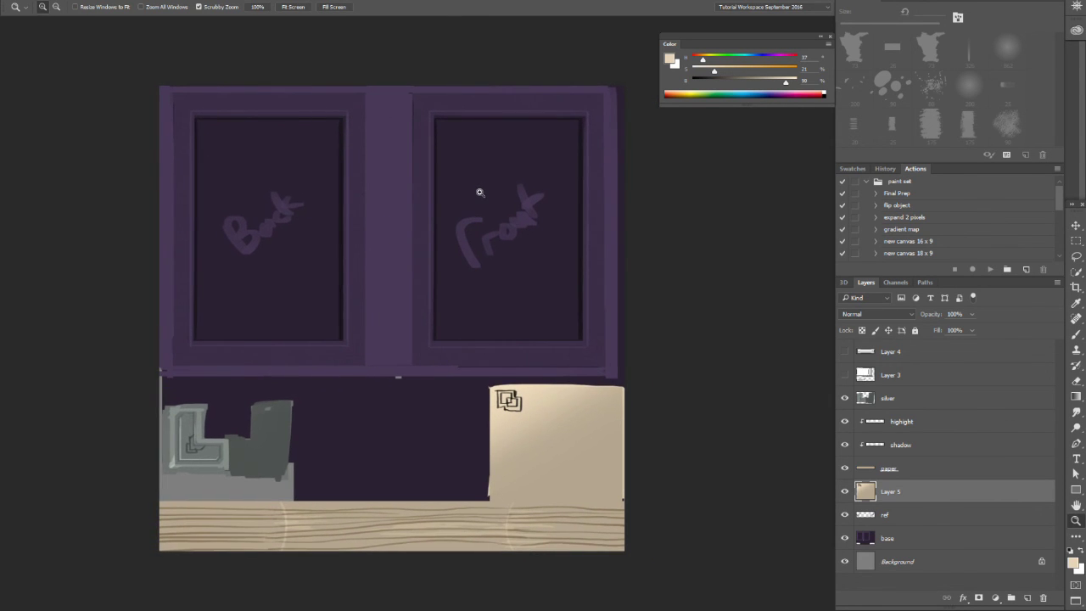